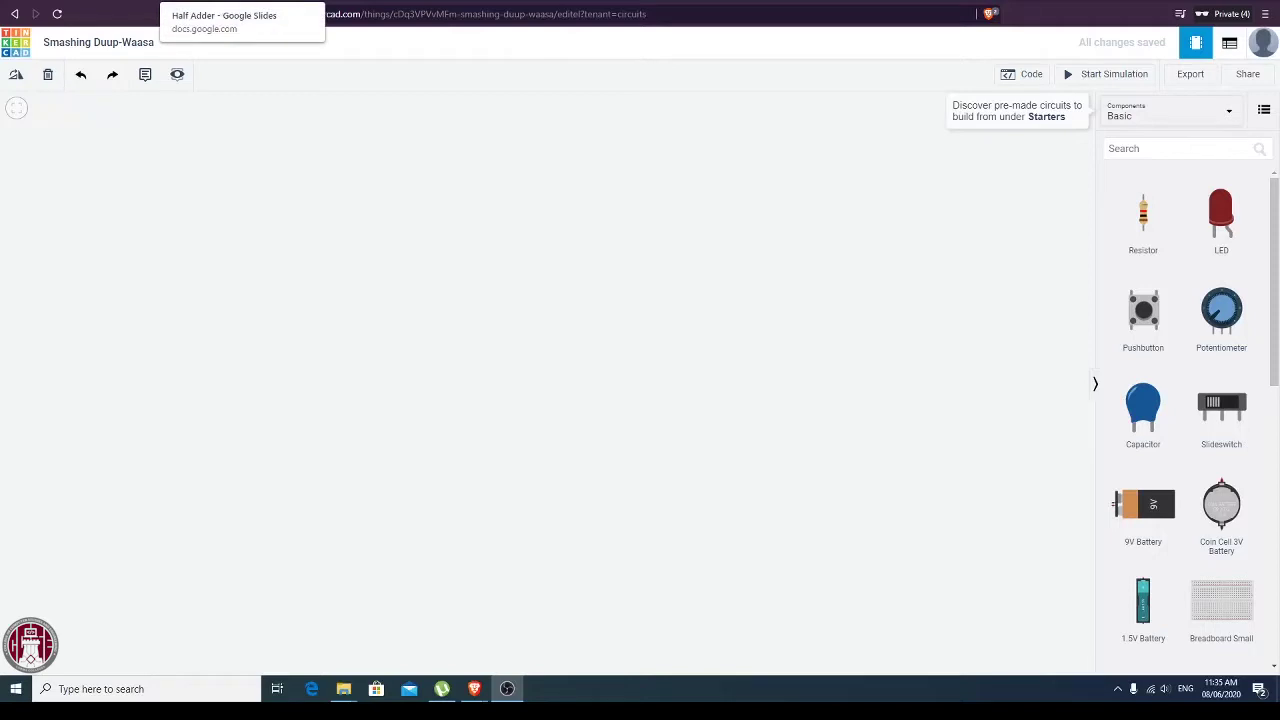
View the half adder schematic in Google Slides and place a full-size breadboard on the Tinkercad canvas.
left_click(200, 8)
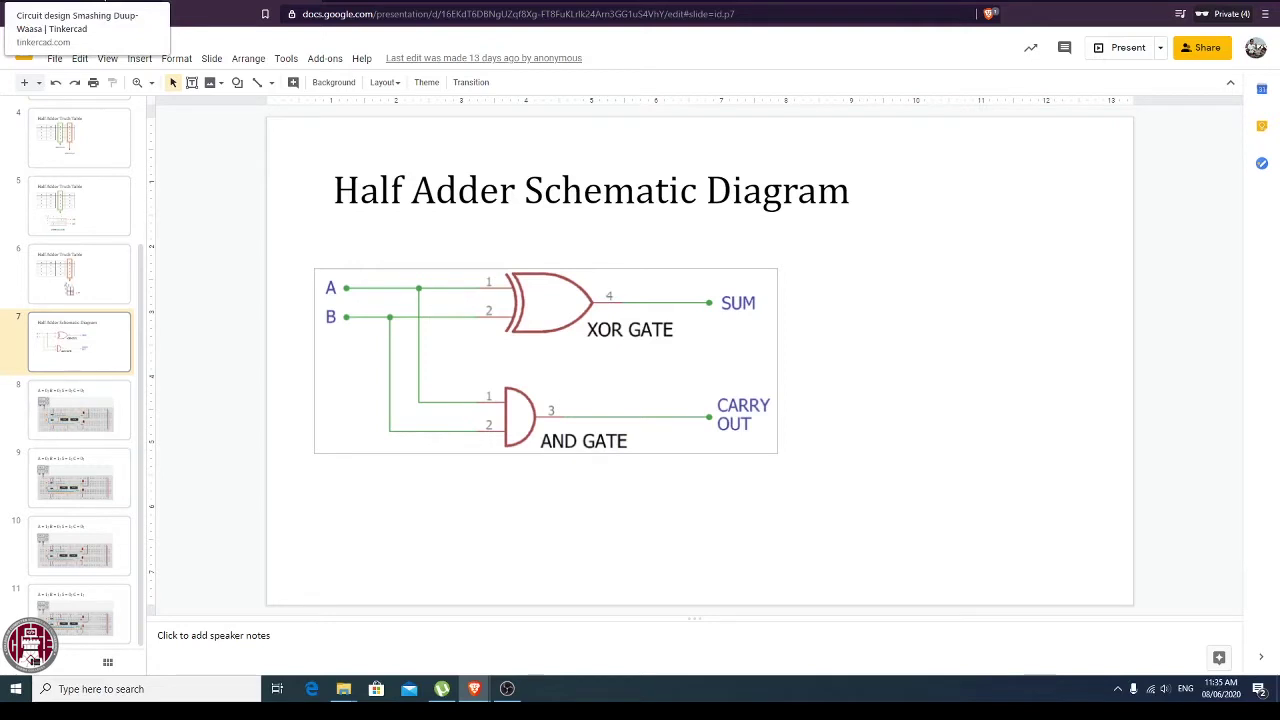
left_click(105, 5)
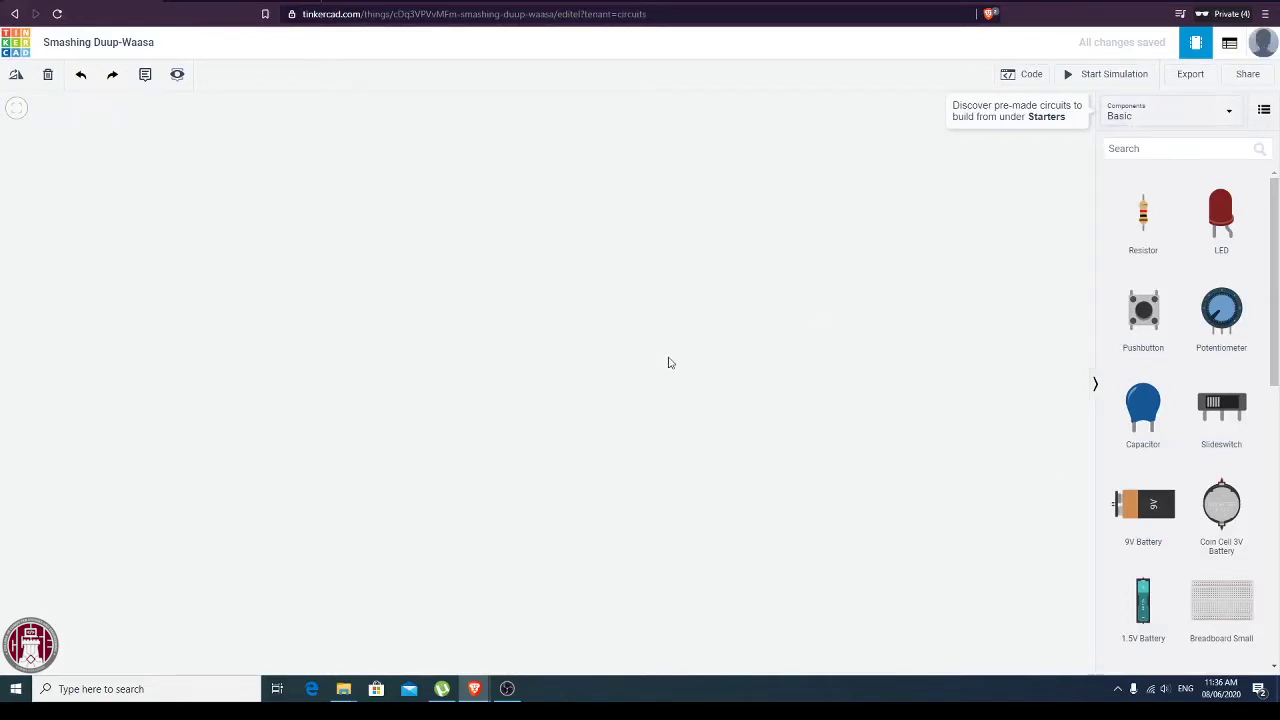
left_click(1137, 149)
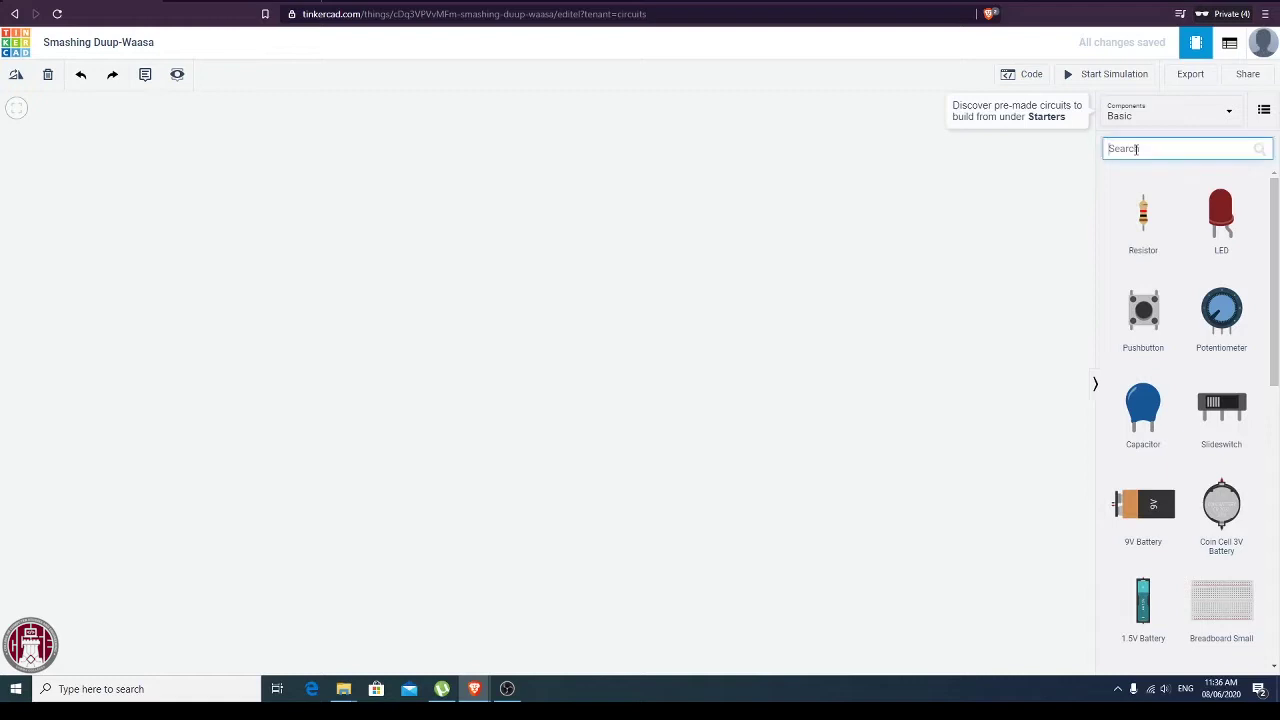
type("brea")
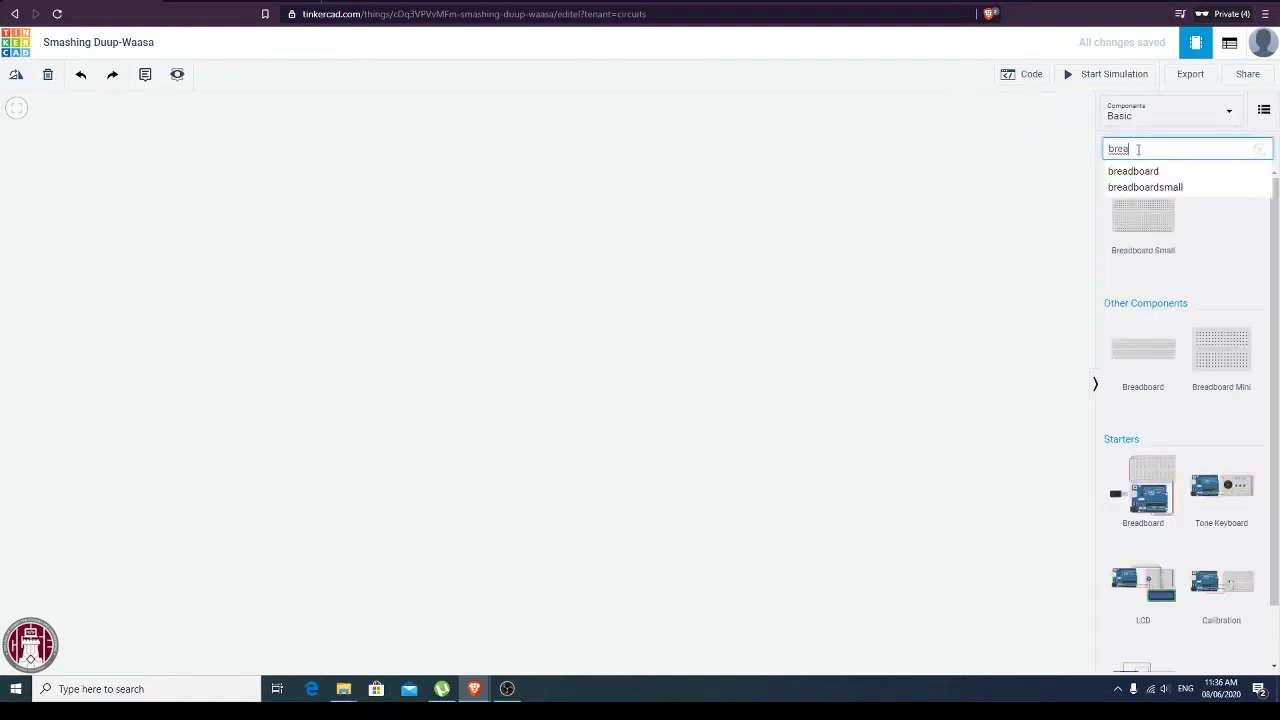
left_click_drag(1155, 365, 537, 380)
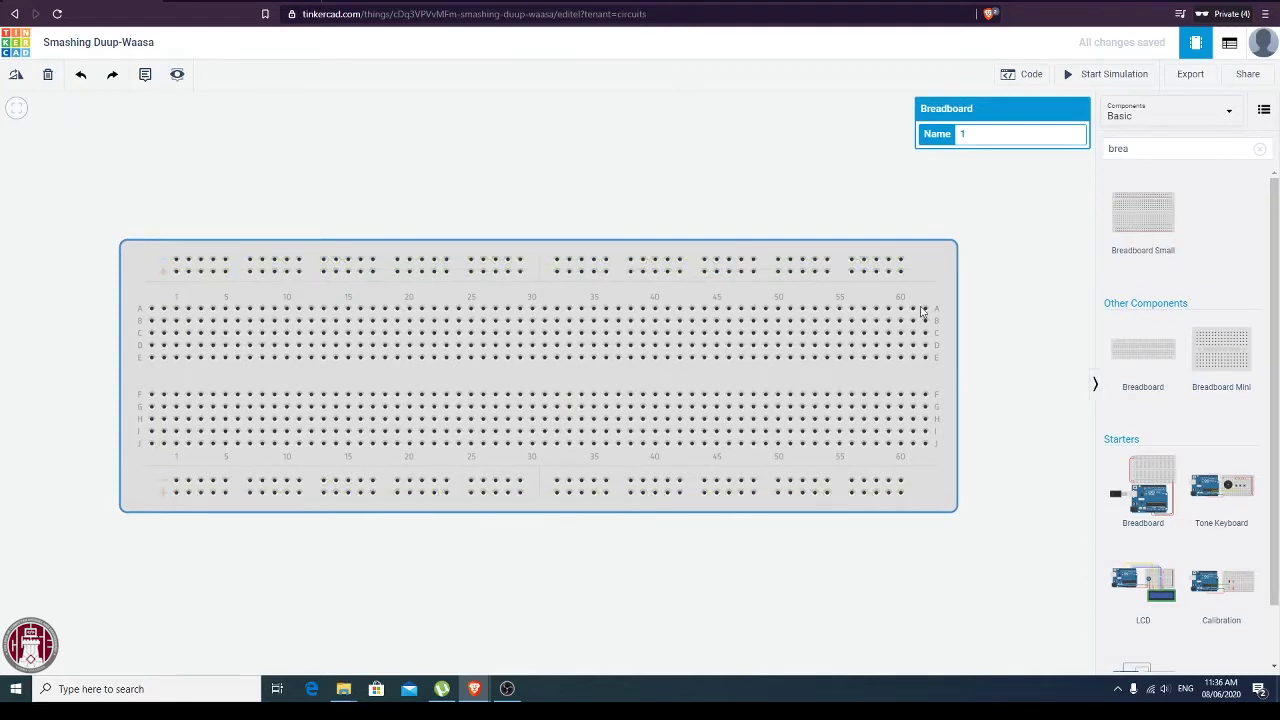
Connect the breadboard's two positive rails at column 60 with a red wire routed squarely around the board's right end.
left_click(900, 271)
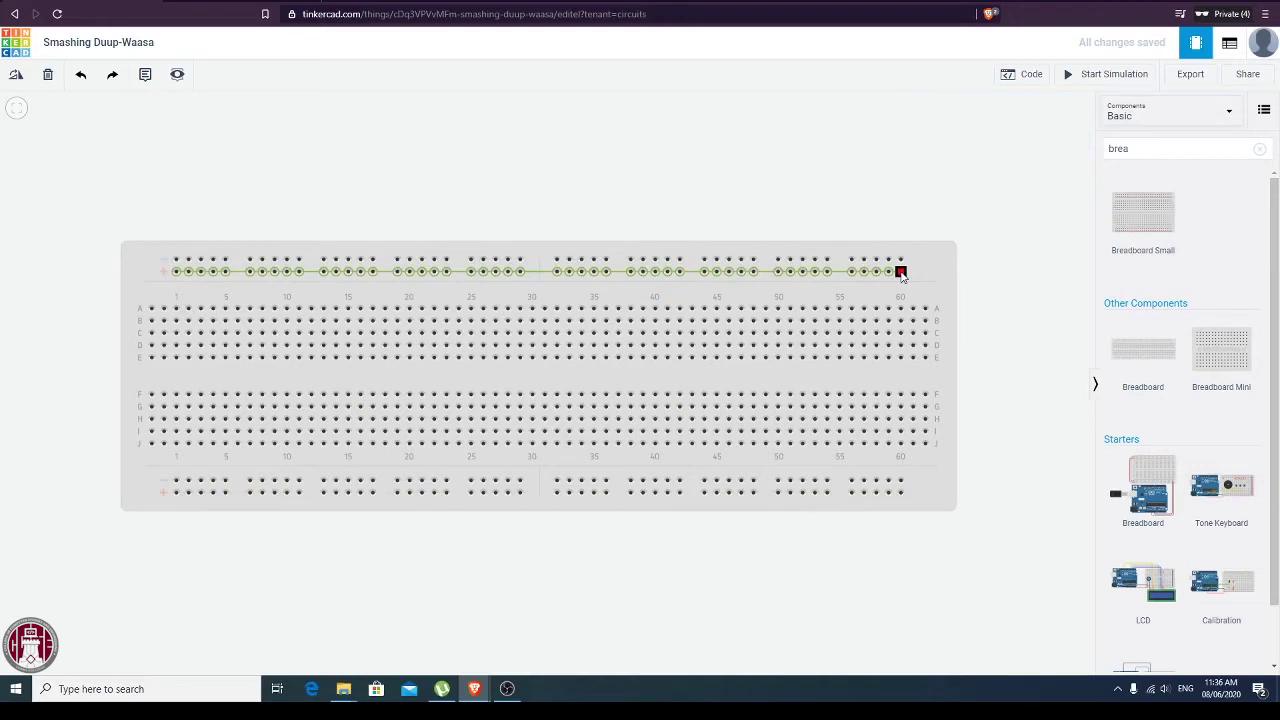
left_click(900, 491)
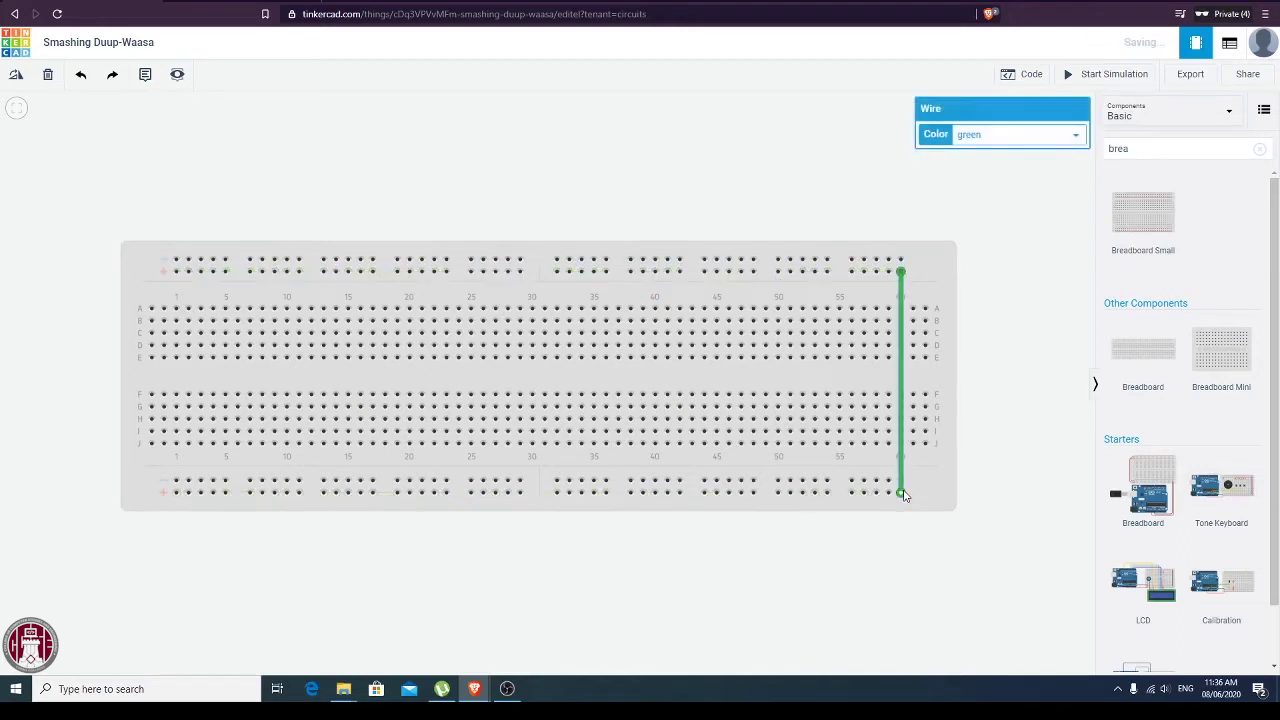
left_click(997, 140)
left_click(1001, 163)
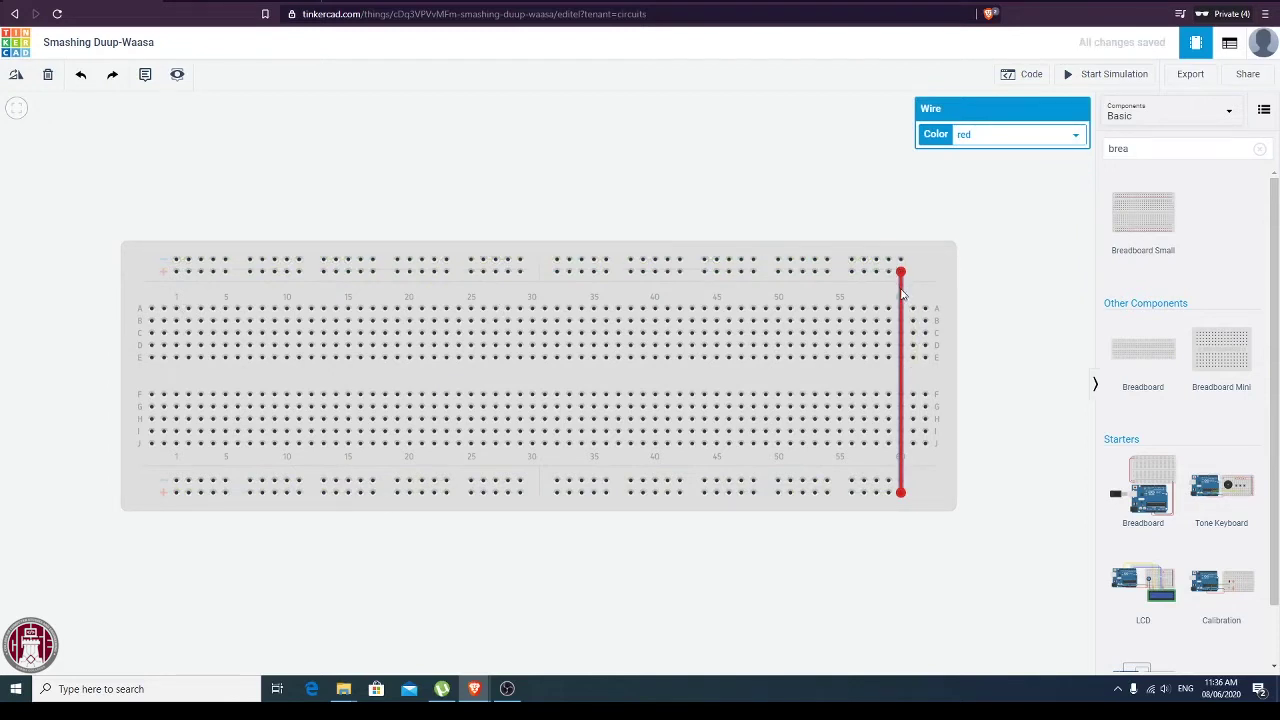
left_click_drag(901, 278, 972, 273)
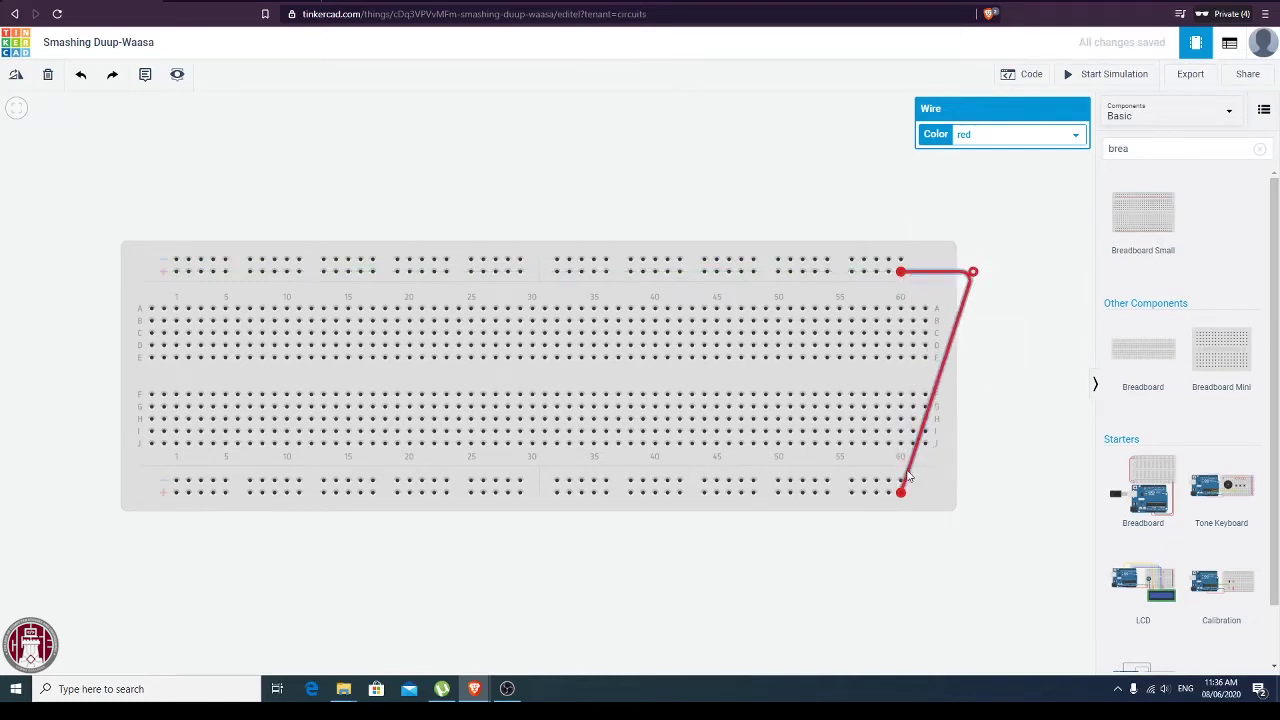
left_click_drag(908, 477, 973, 494)
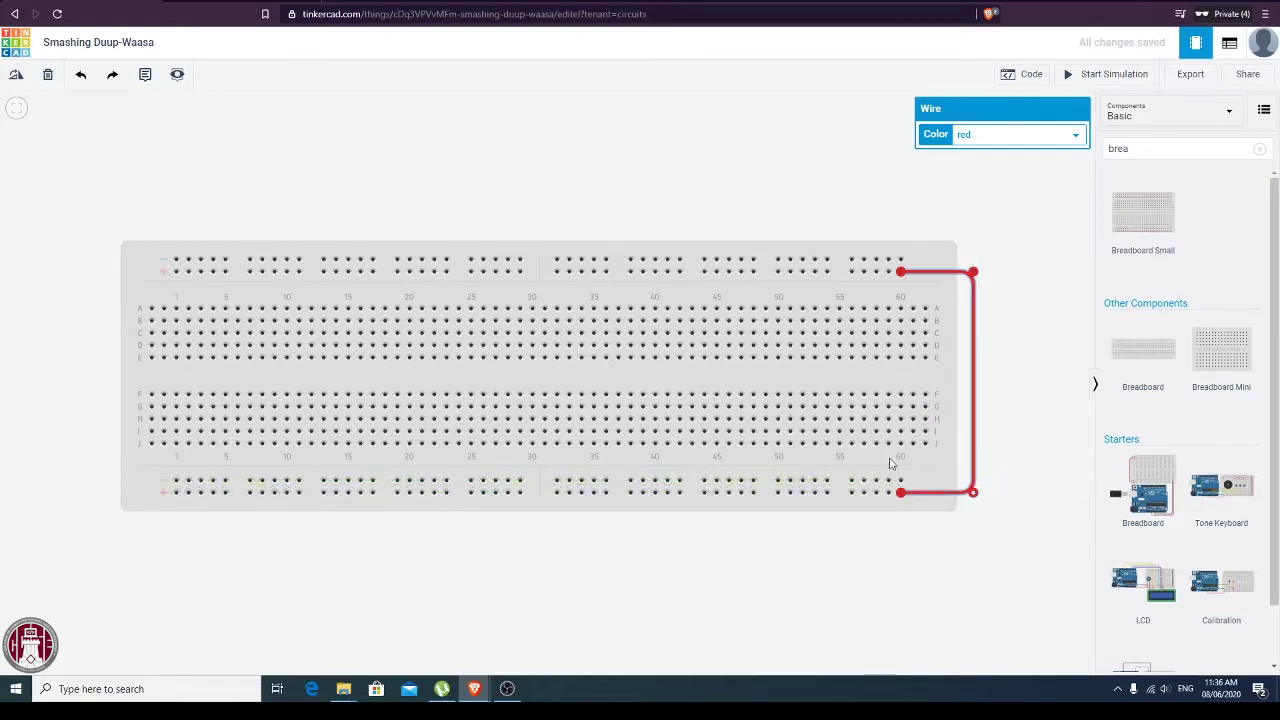
Connect the two negative rails at column 59 with a black wire routed squarely outside the red wire.
left_click(888, 263)
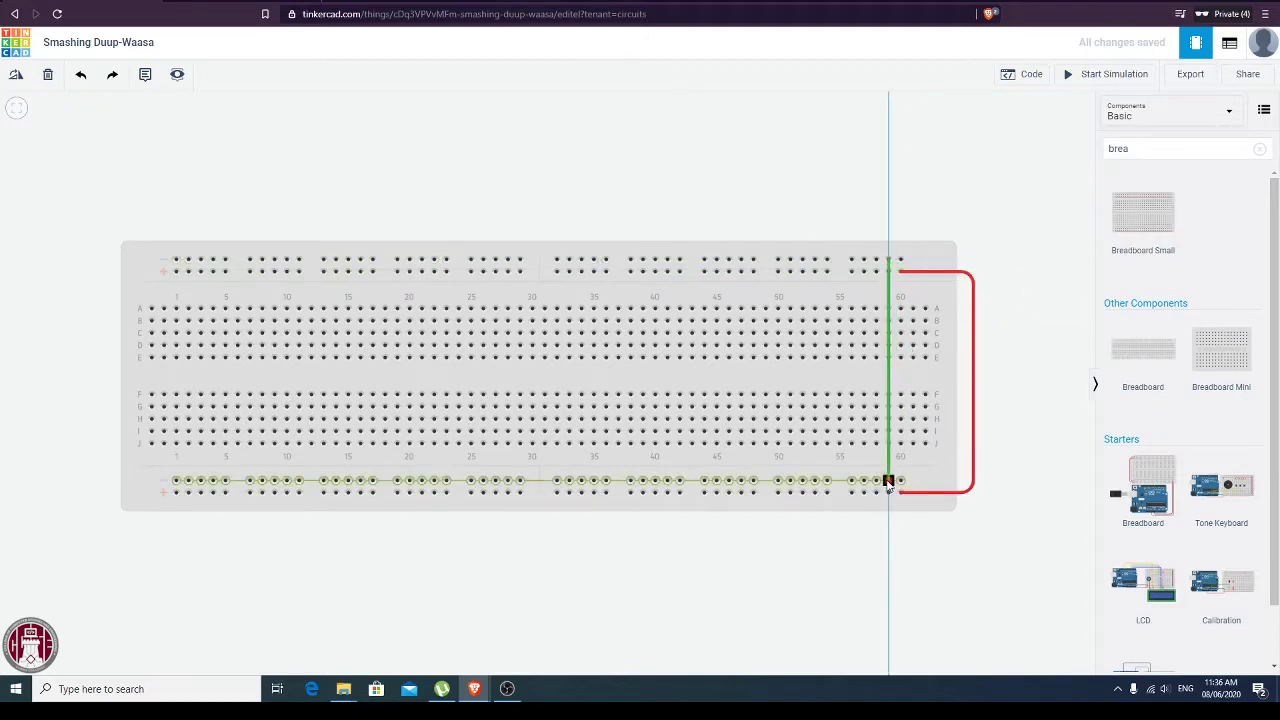
left_click(888, 482)
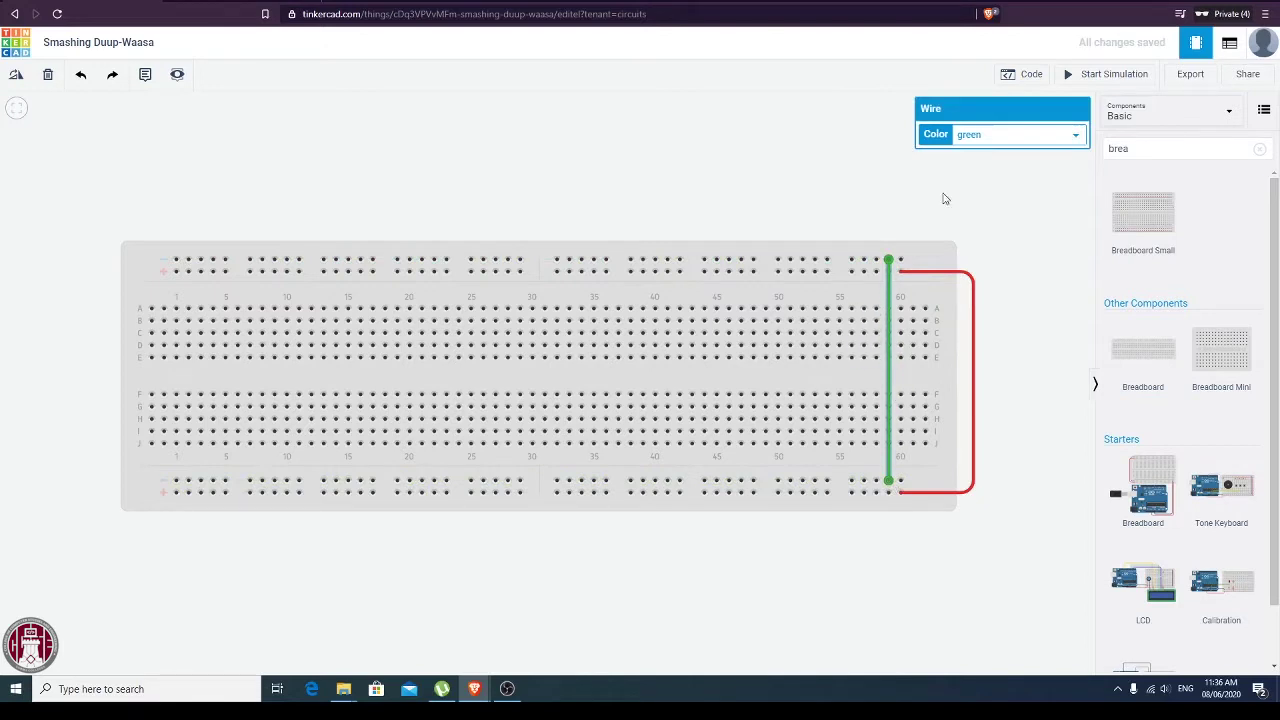
left_click(975, 133)
left_click(985, 163)
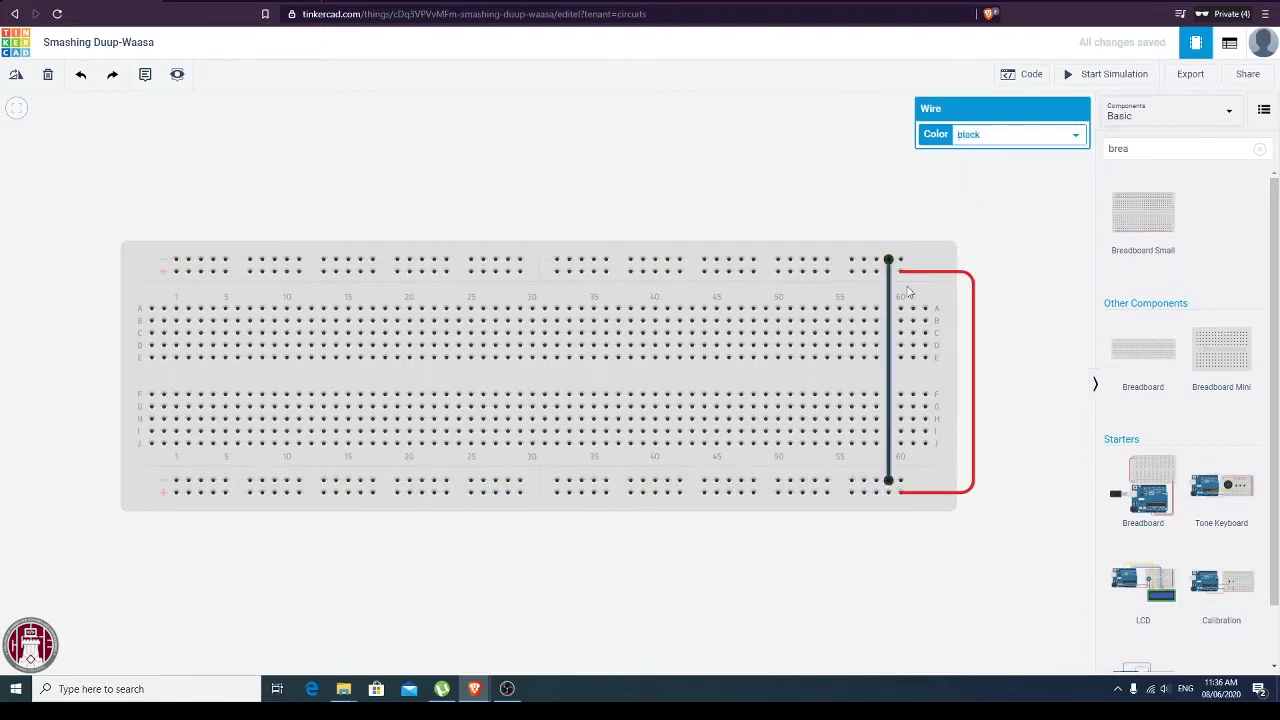
left_click_drag(890, 290, 988, 263)
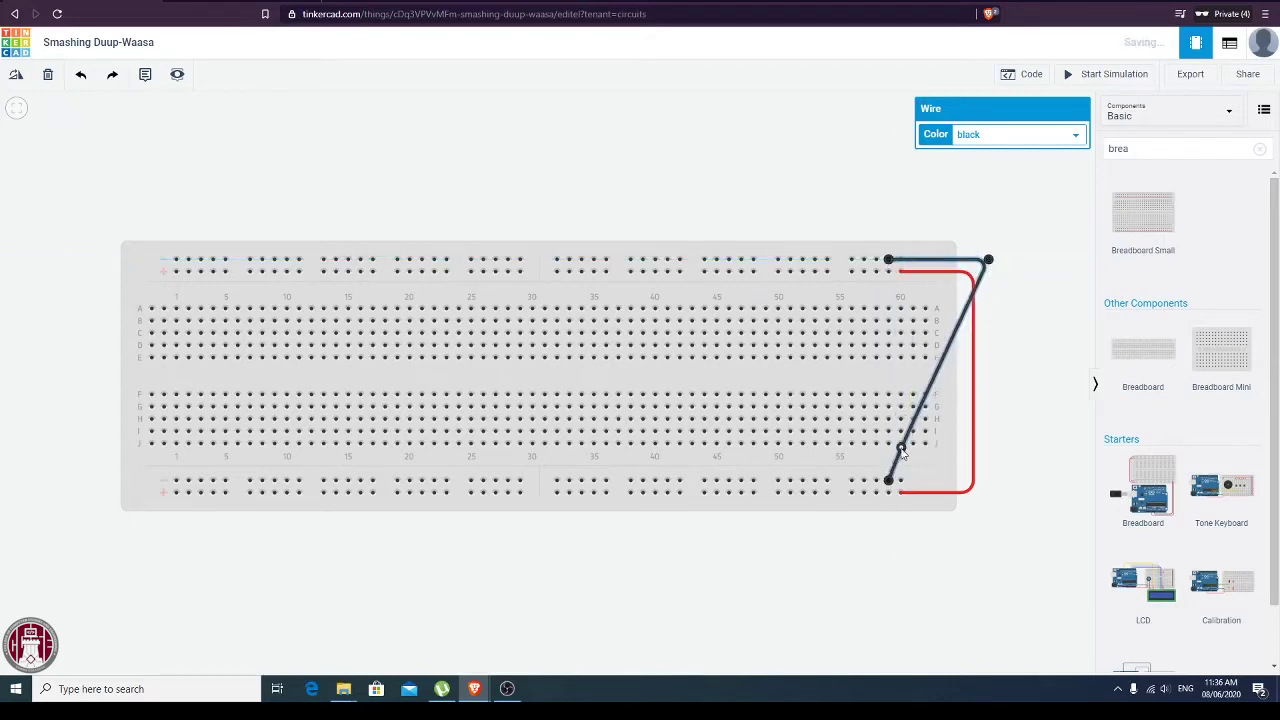
left_click_drag(898, 455, 988, 481)
left_click(1006, 443)
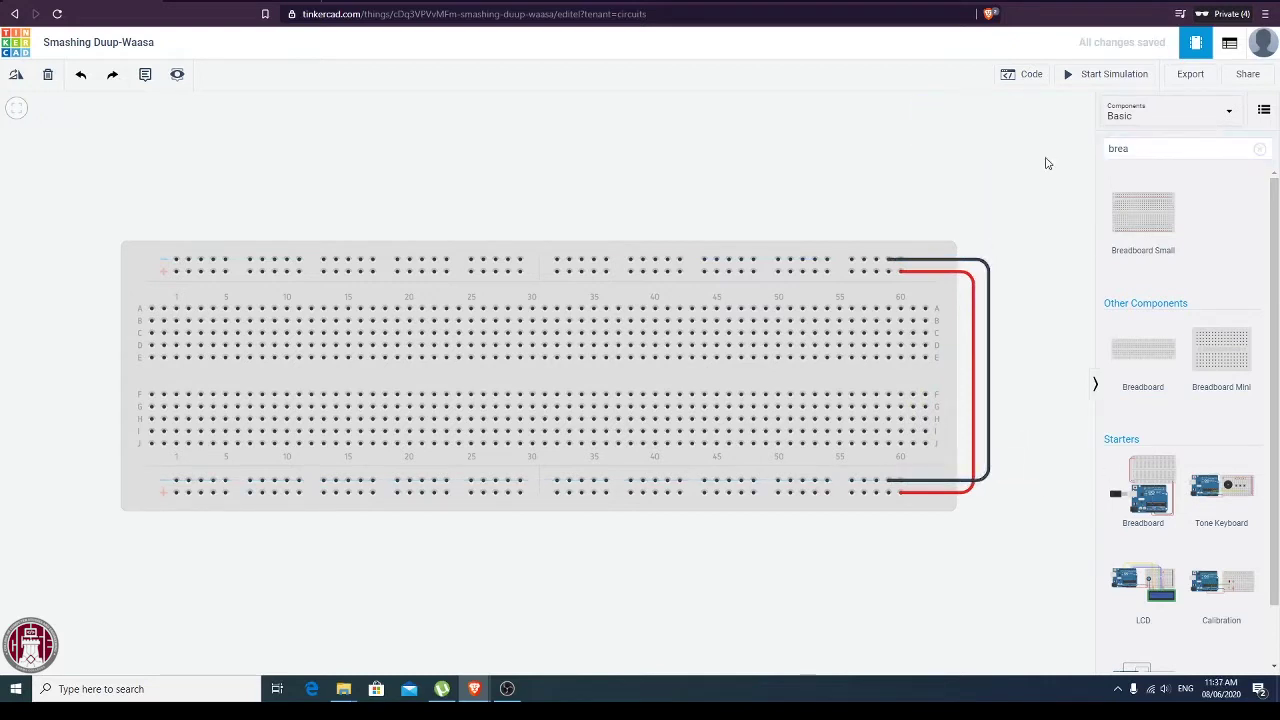
Place a power supply above the breadboard and wire its positive and negative terminals to the matching upper rails.
double_click(1126, 150)
type("power")
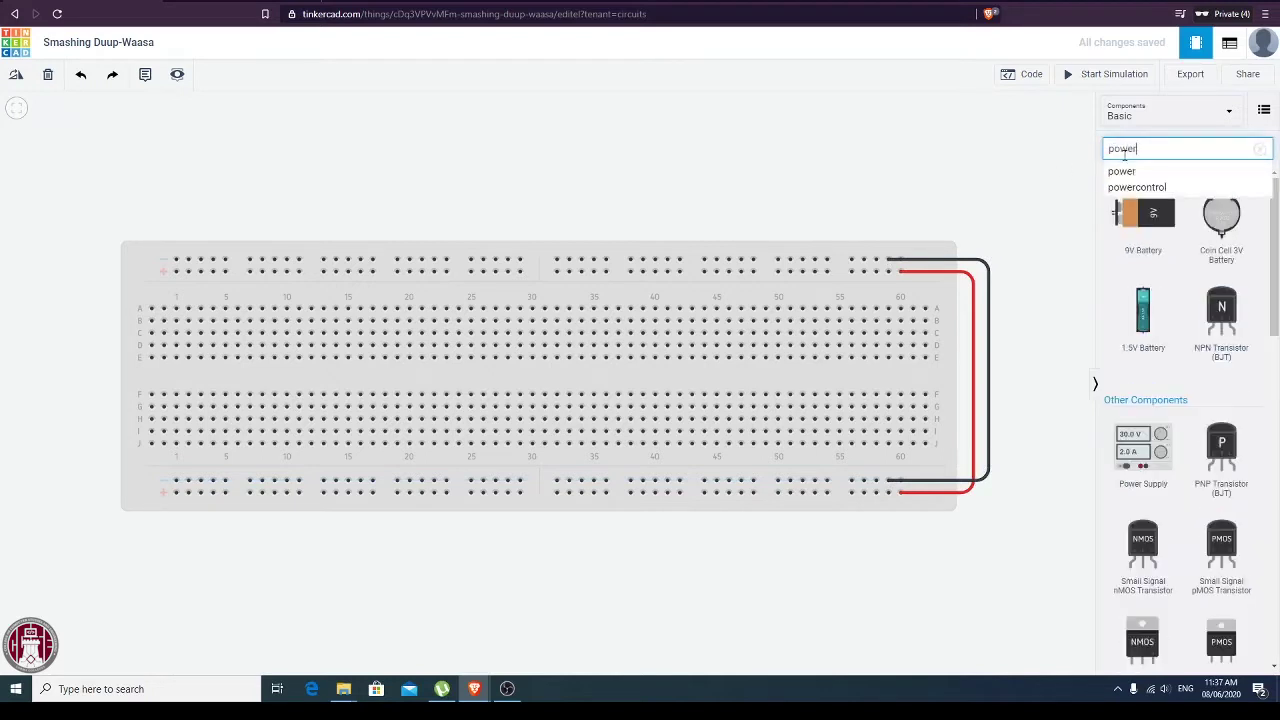
left_click_drag(1143, 455, 851, 271)
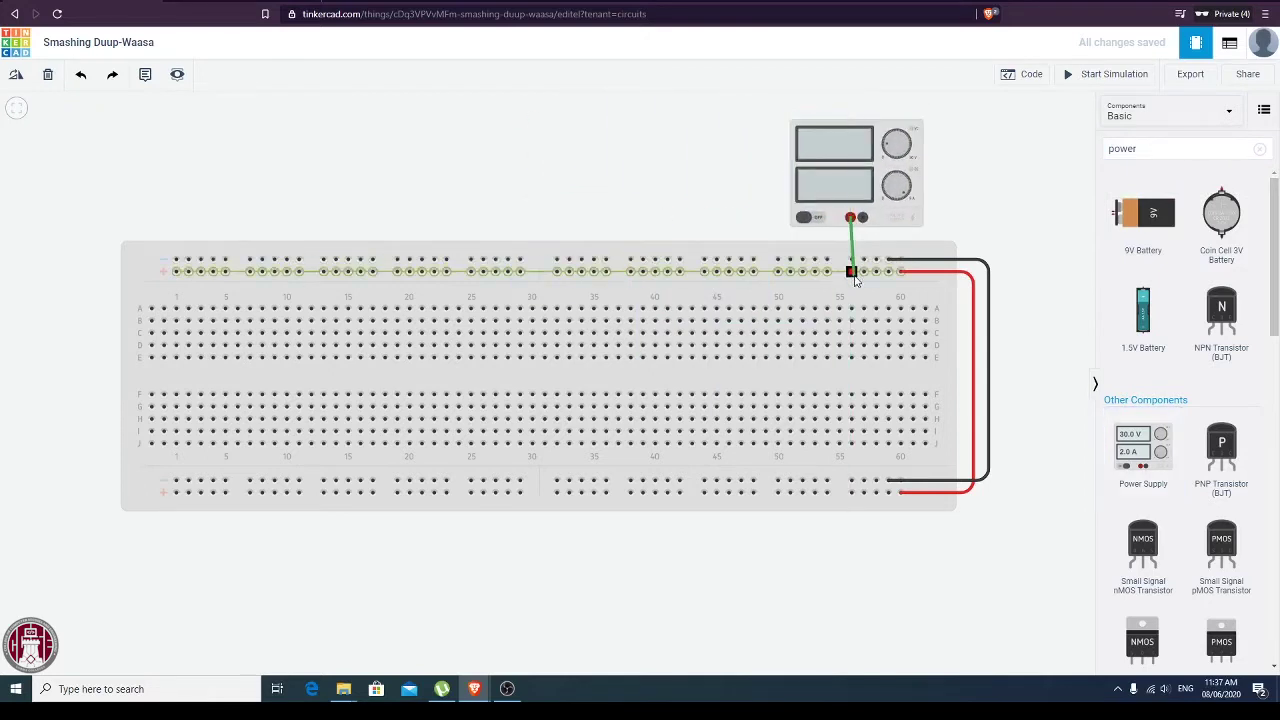
left_click_drag(862, 217, 865, 262)
left_click(855, 175)
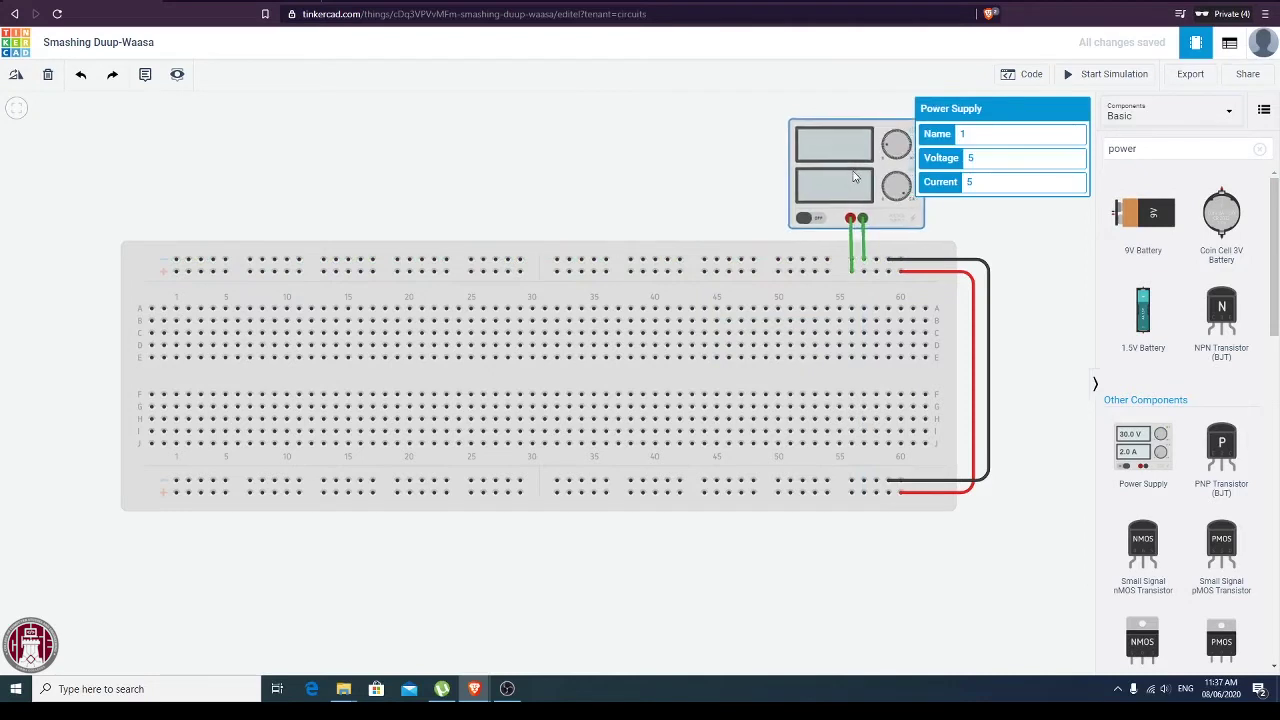
Color the power supply's positive wire red and its negative wire black.
left_click(851, 244)
left_click(962, 136)
left_click(966, 160)
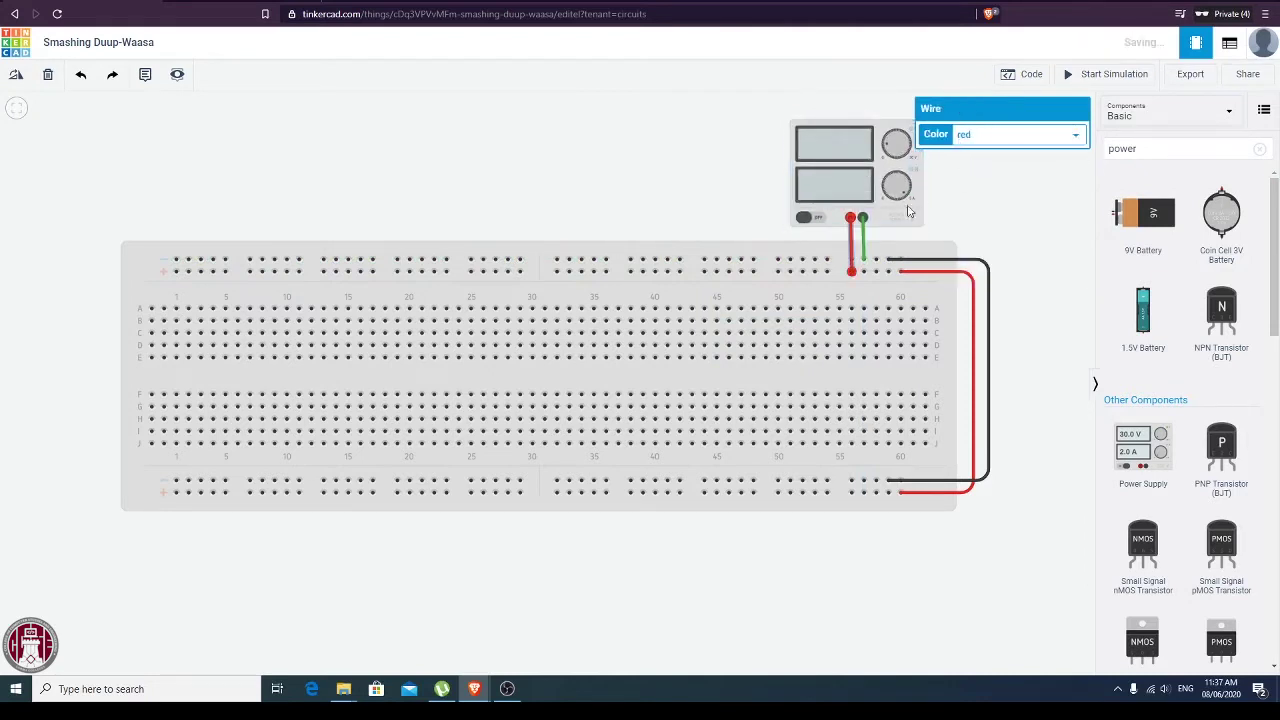
left_click(864, 245)
left_click(982, 138)
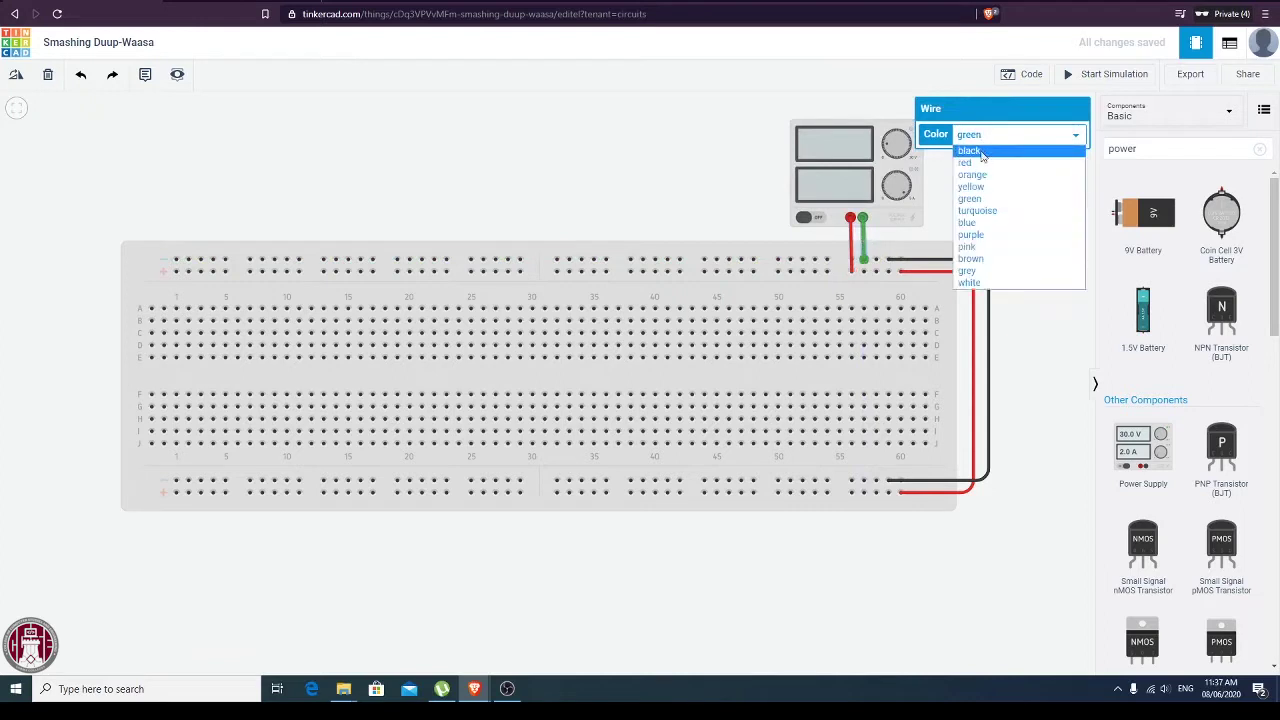
left_click(981, 152)
left_click(672, 176)
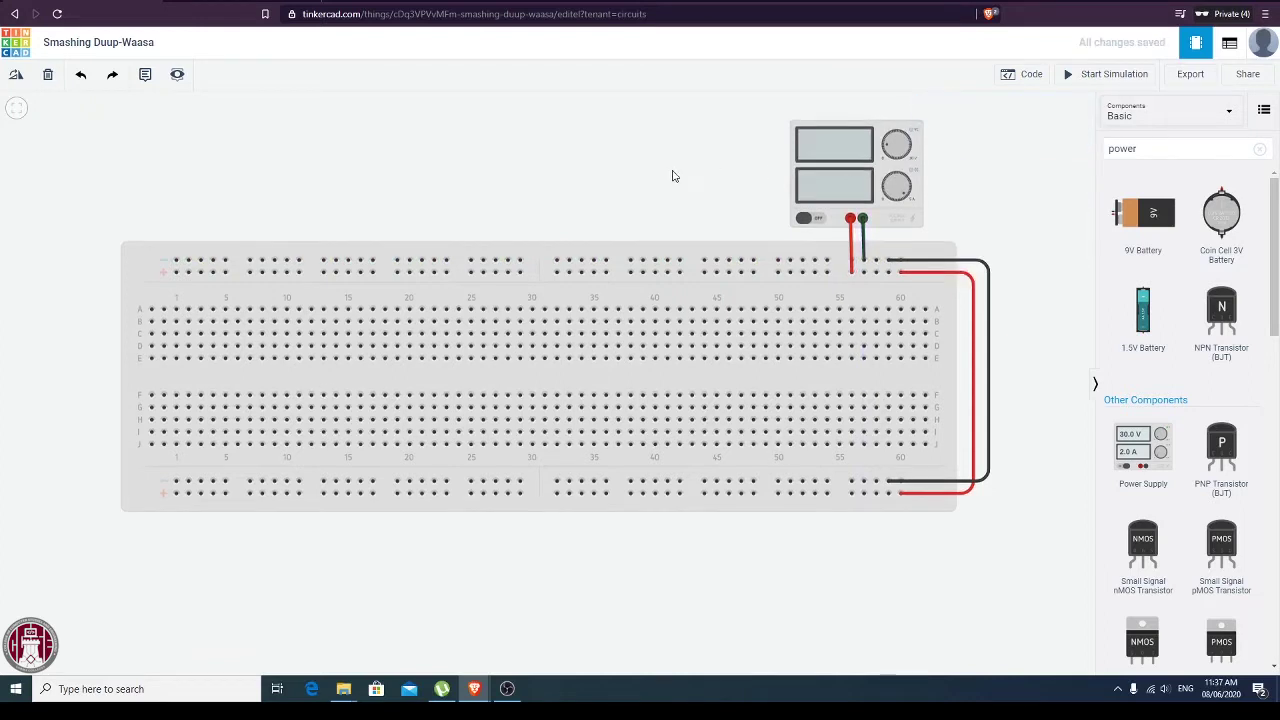
left_click(841, 168)
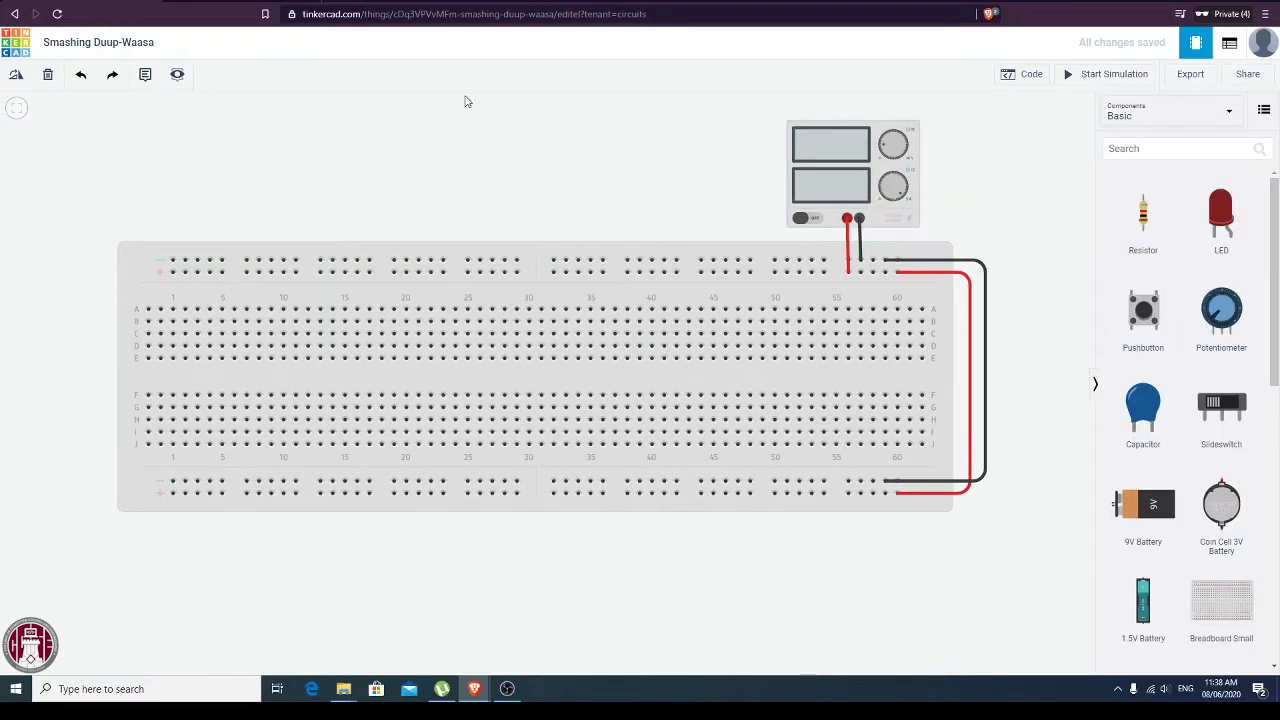
Check the half adder schematic in Google Slides and place a Quad XOR gate in Tinkercad across the breadboard's center gap at columns 19 to 25.
left_click(240, 1)
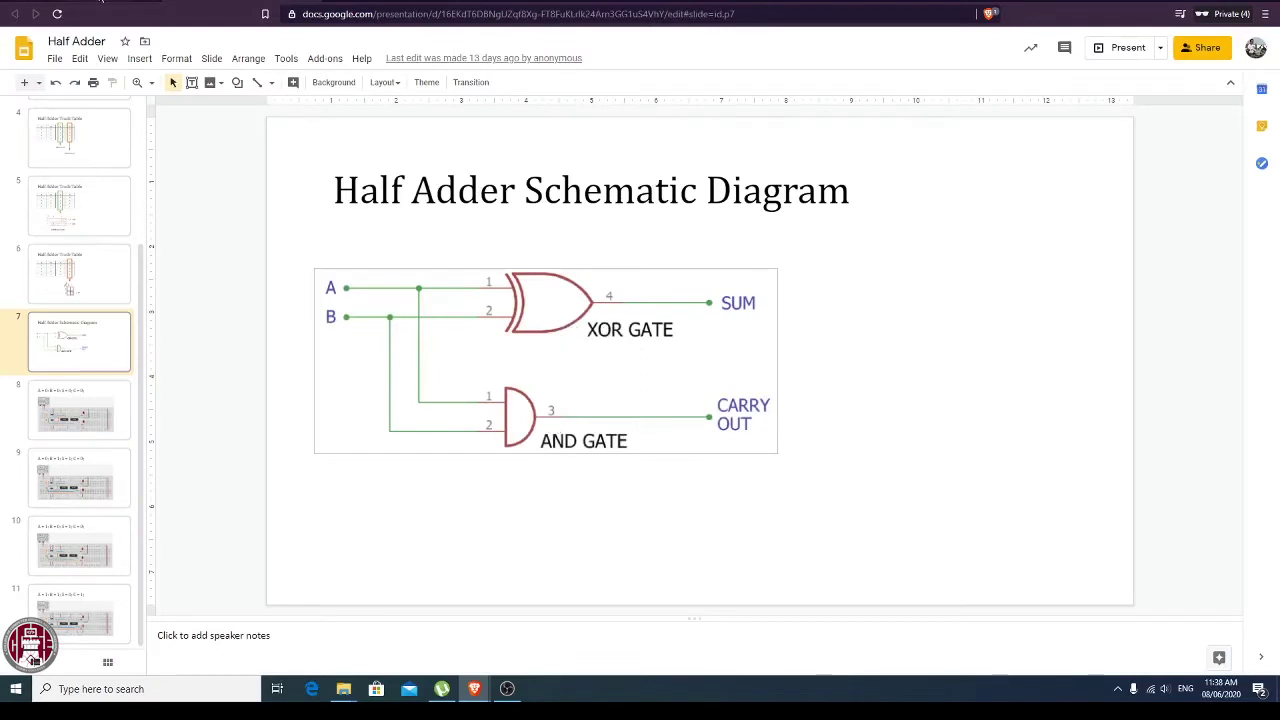
left_click(100, 2)
left_click(1133, 150)
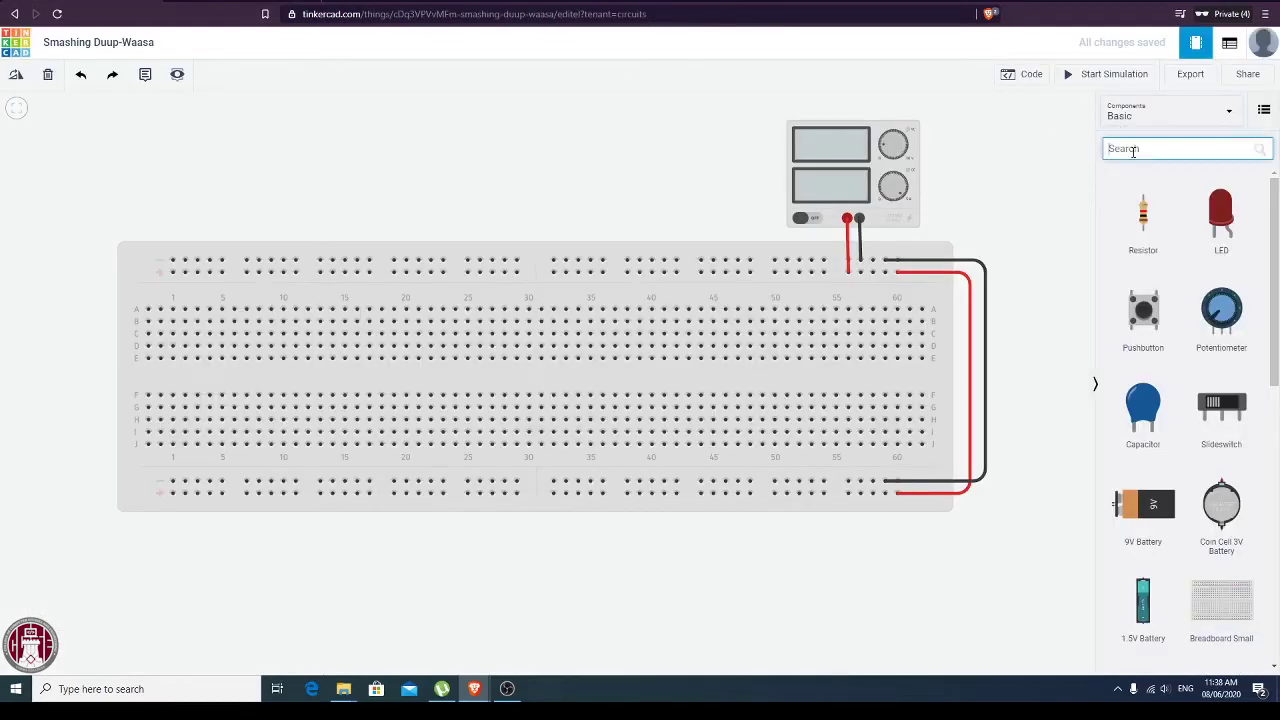
type("xor")
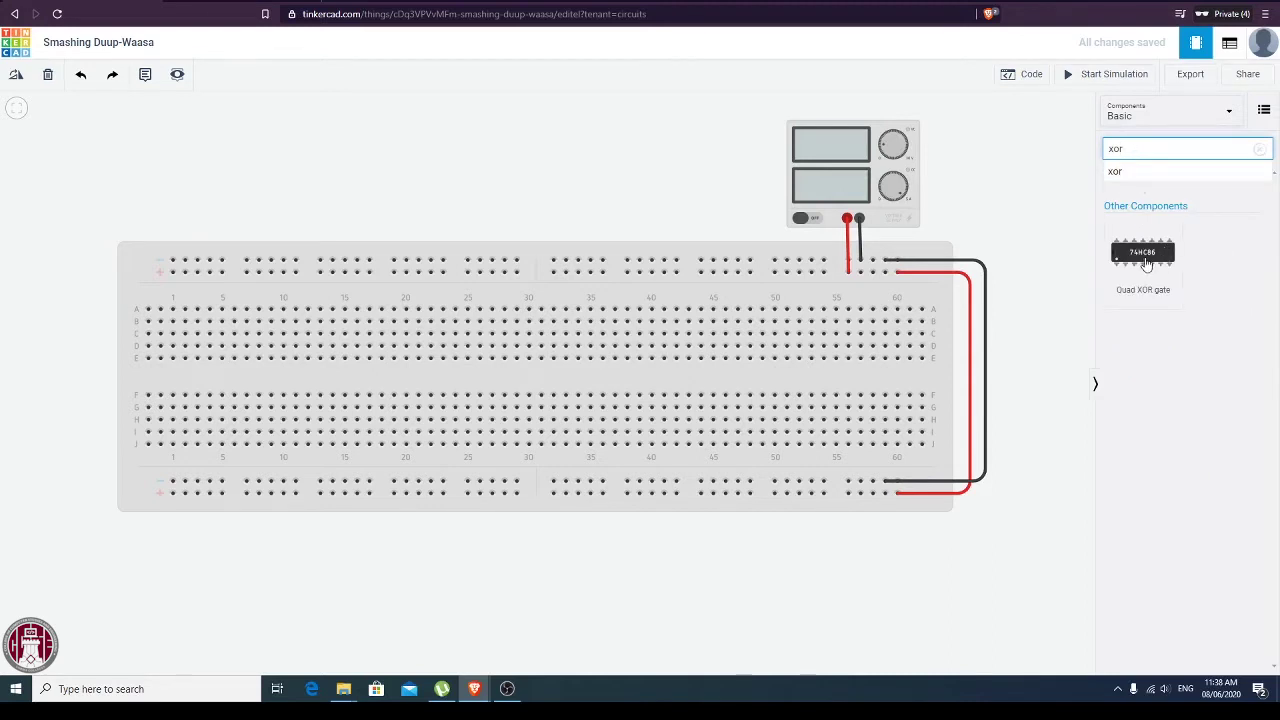
left_click_drag(1147, 263, 430, 371)
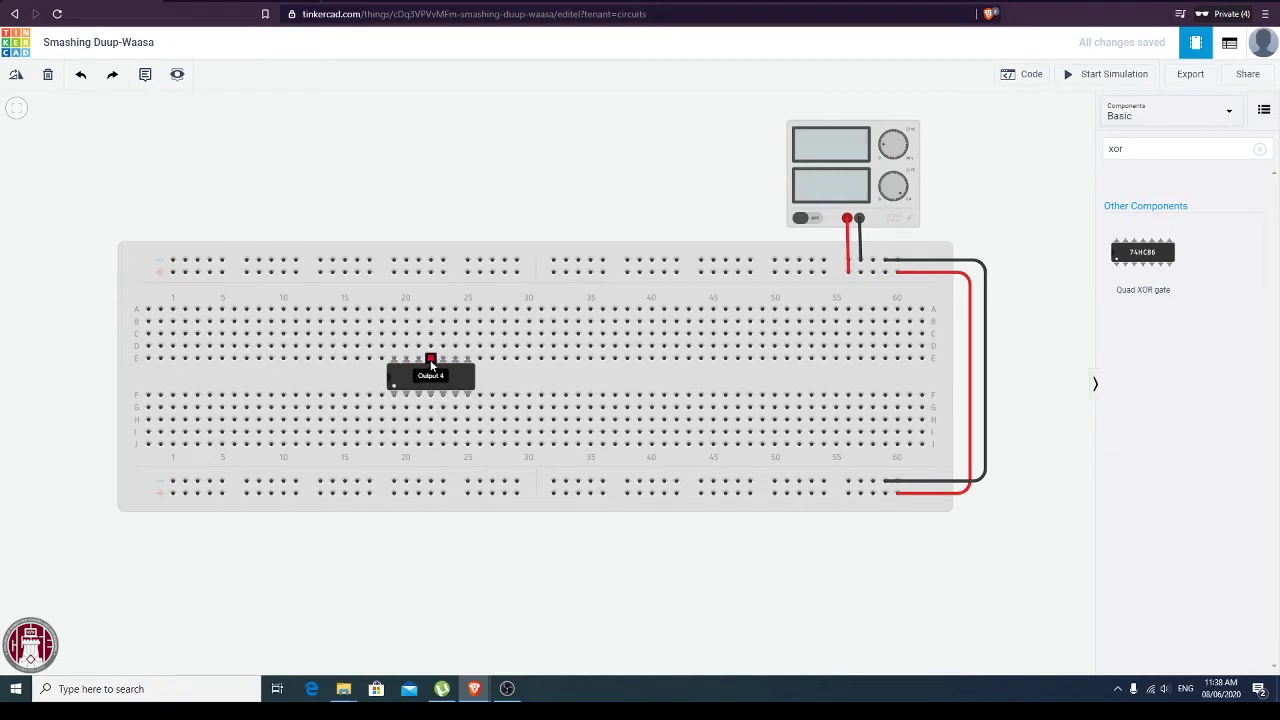
Wire the 74HC86's column 19 to the upper positive rail in red and its column 25 to the lower negative rail in black.
left_click(393, 308)
left_click(393, 272)
left_click(1000, 134)
left_click(1000, 170)
left_click(467, 444)
left_click(467, 481)
left_click(1000, 134)
left_click(1000, 151)
left_click(508, 193)
Place a Quad AND gate across the breadboard's center gap at columns 29 to 35, beside the 74HC86.
left_click(1259, 148)
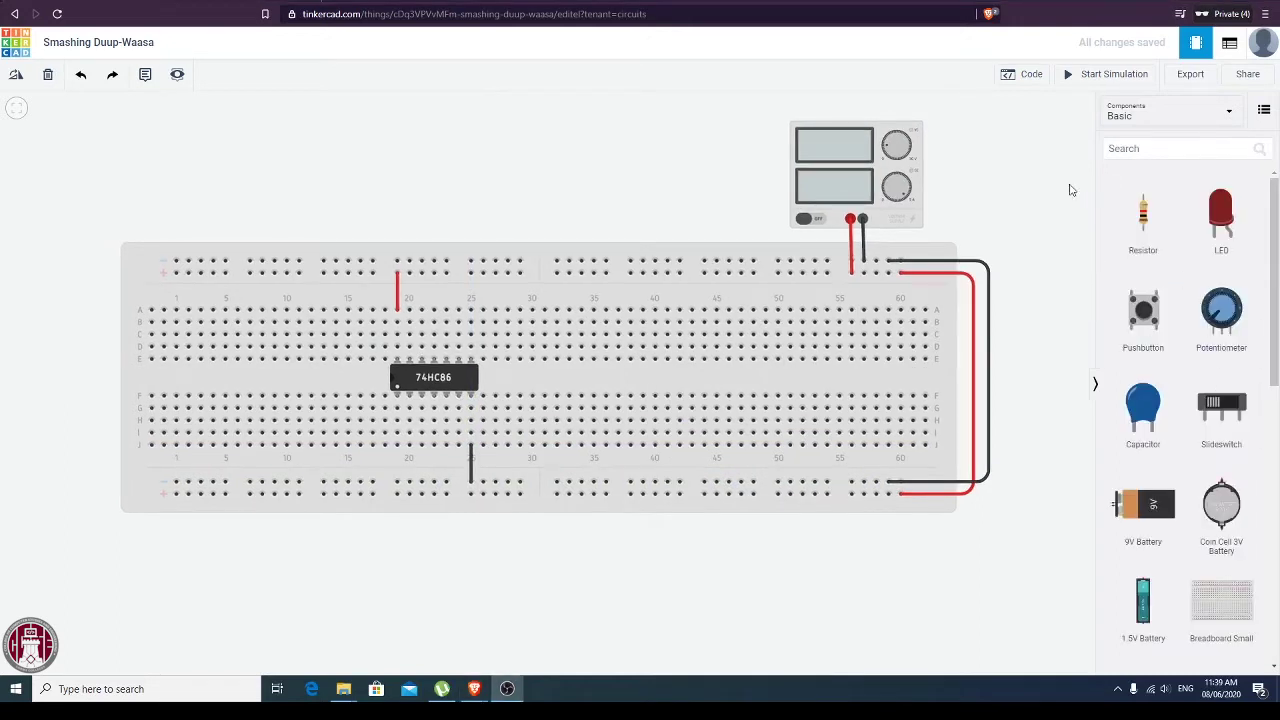
left_click(1135, 148)
type("and")
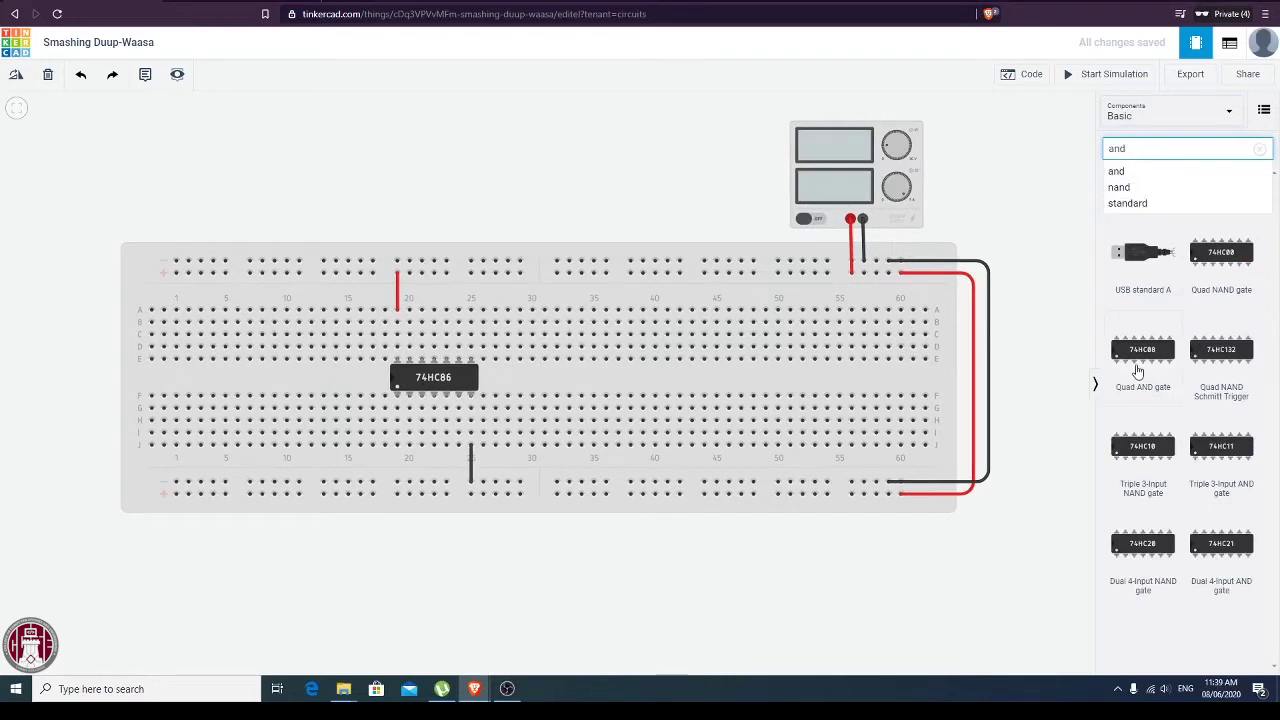
left_click_drag(1138, 360, 583, 388)
left_click(526, 143)
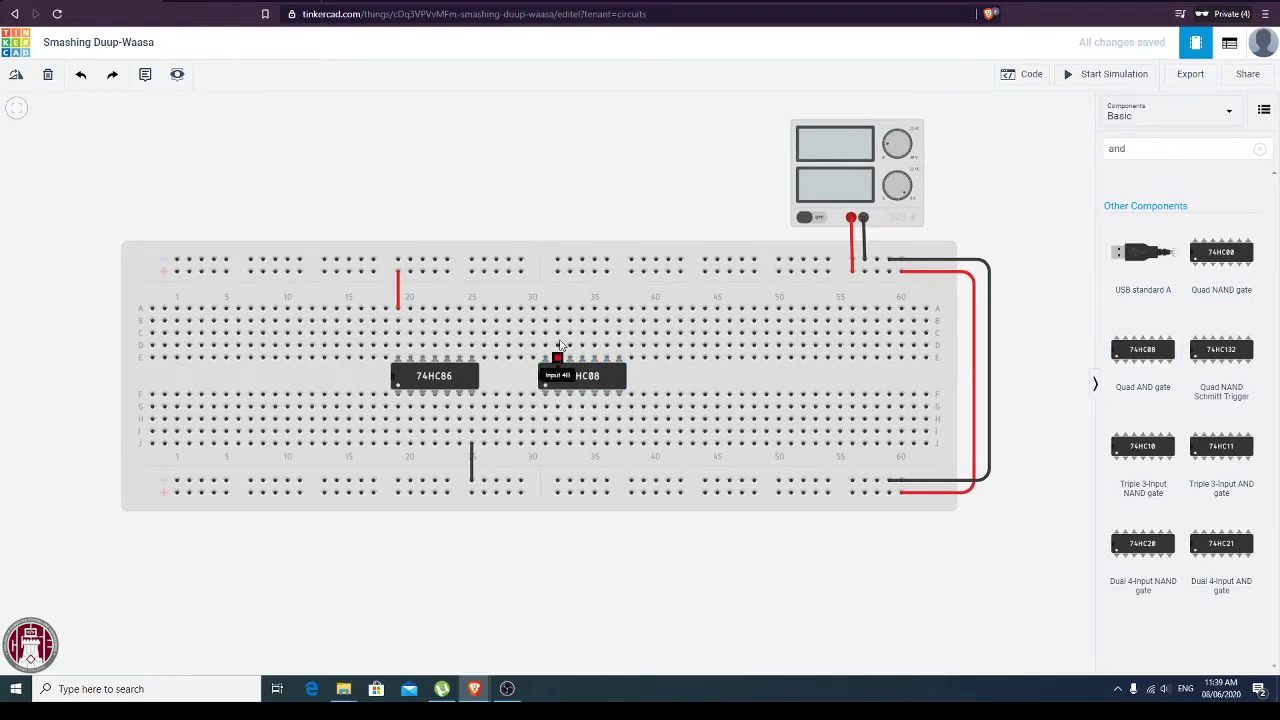
left_click_drag(585, 383, 565, 383)
Wire the 74HC08's column 29 to the upper positive rail and its column 35 to the lower negative rail.
left_click(520, 308)
left_click(520, 273)
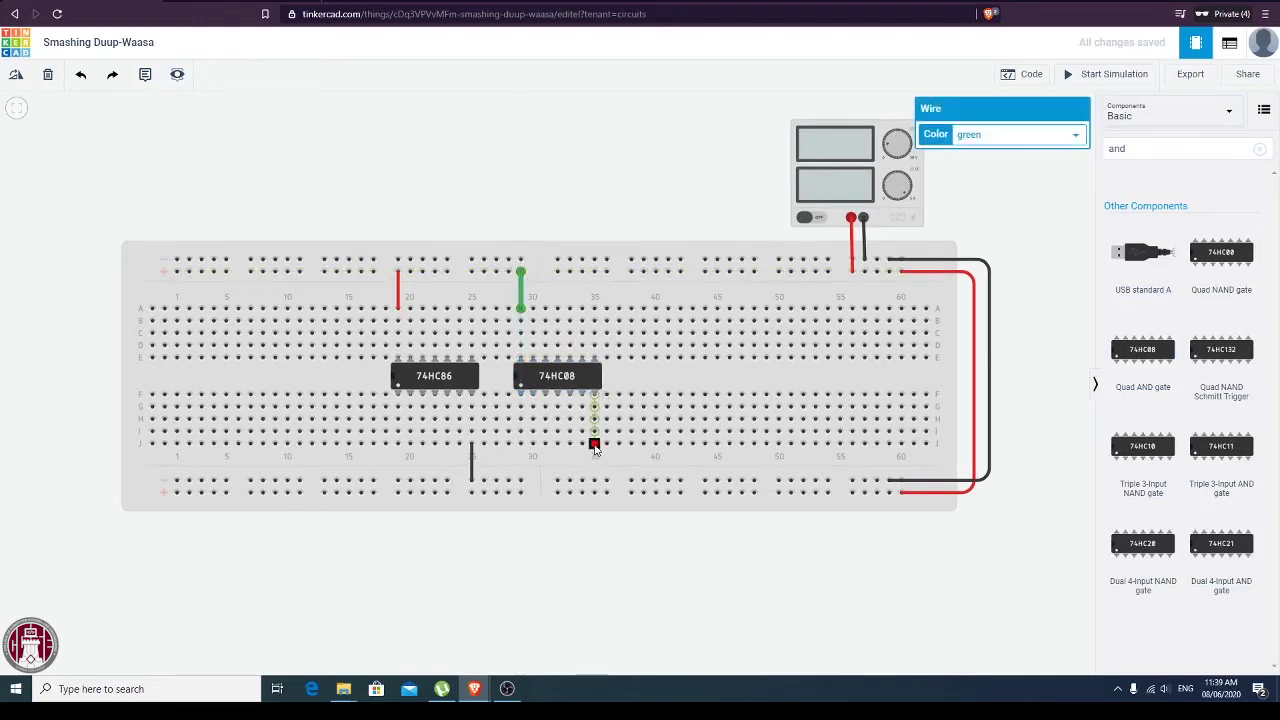
left_click(594, 444)
left_click(594, 481)
Color the 74HC08's positive rail wire red and its negative rail wire black.
left_click(519, 296)
left_click(991, 135)
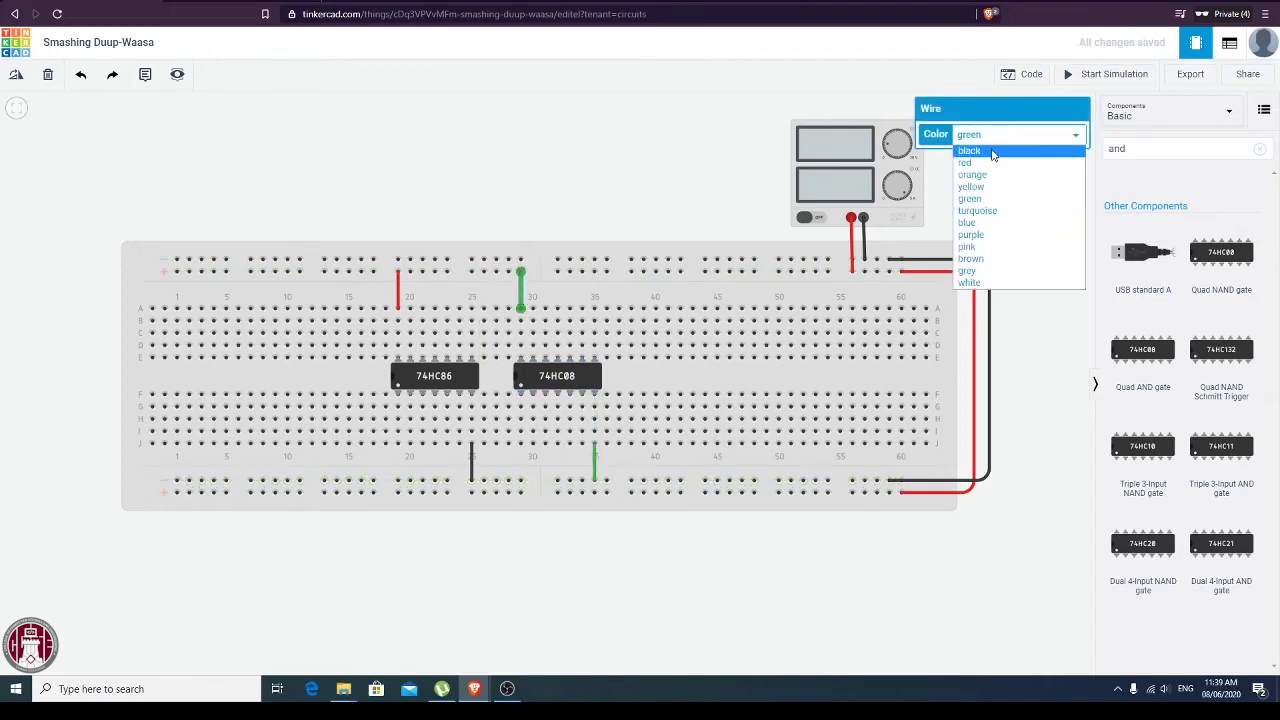
left_click(994, 167)
left_click(595, 466)
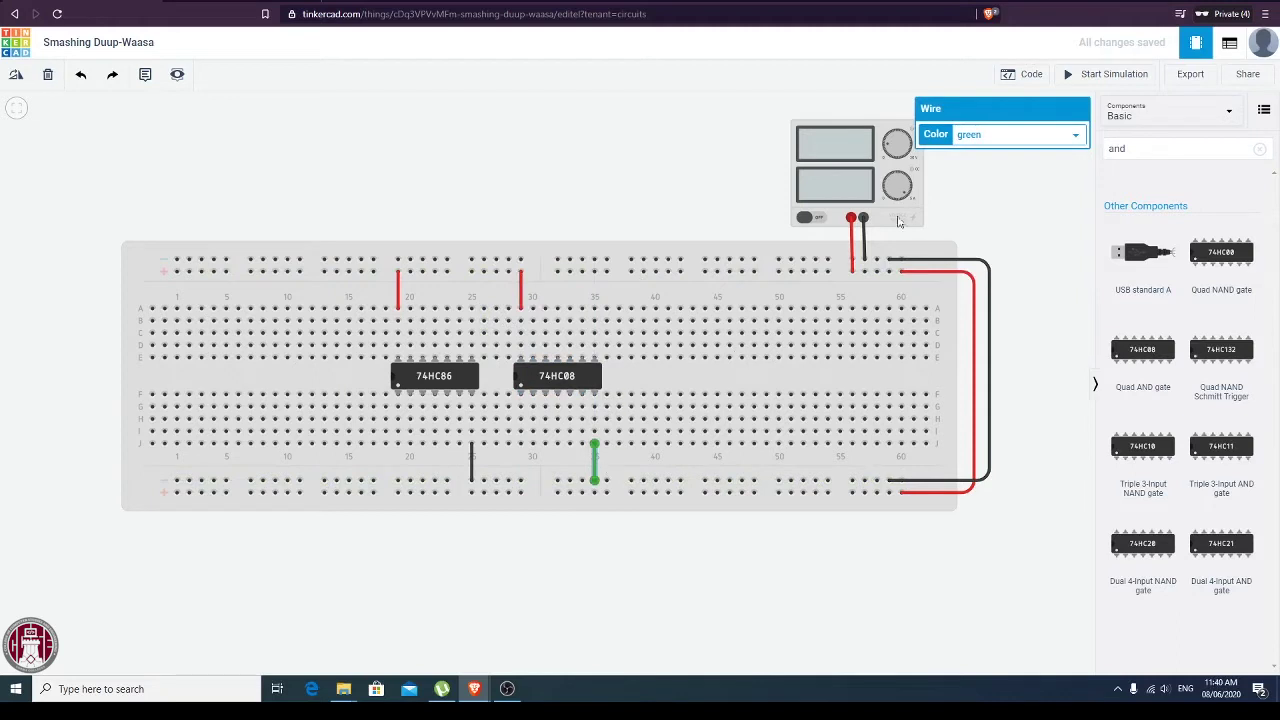
left_click(975, 136)
left_click(975, 152)
left_click(603, 192)
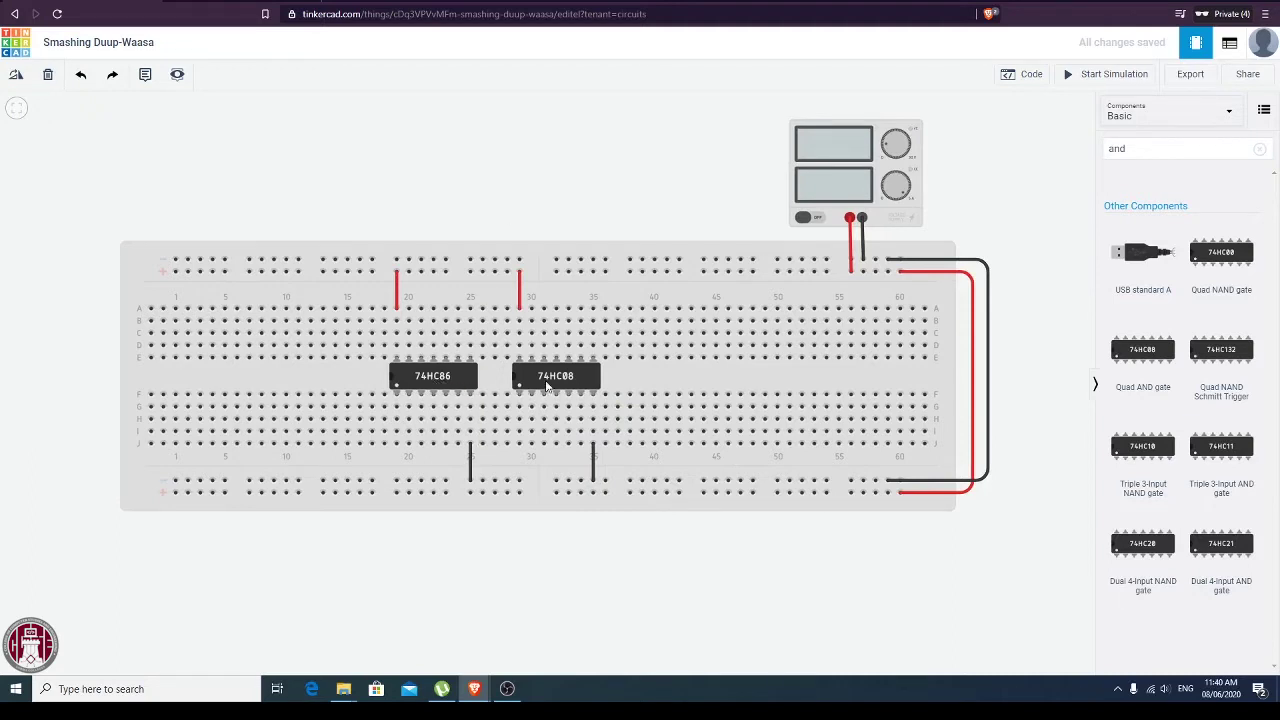
Switch to Google Slides and examine the XOR and AND gate connections in the half adder schematic.
key("ctrl+Tab")
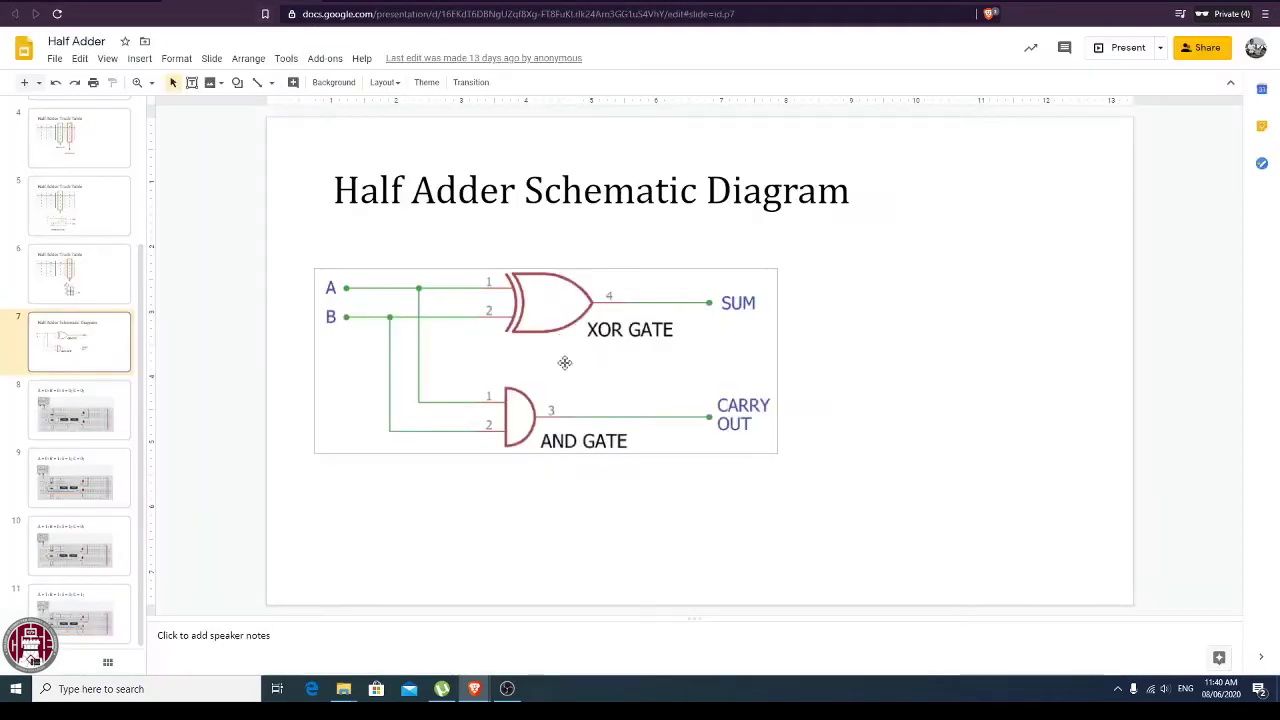
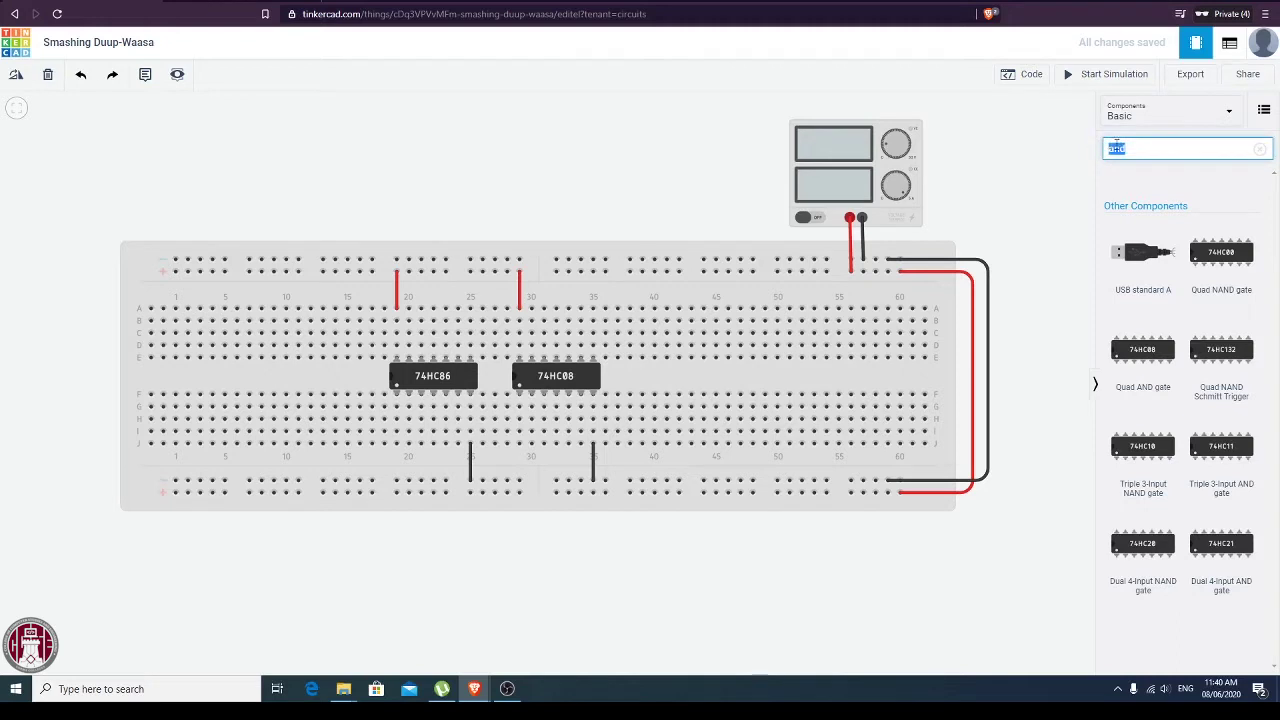
Search the components for "slide" and place a slideswitch in row G of the breadboard at columns 1 to 3.
key("BackSpace")
type("slid")
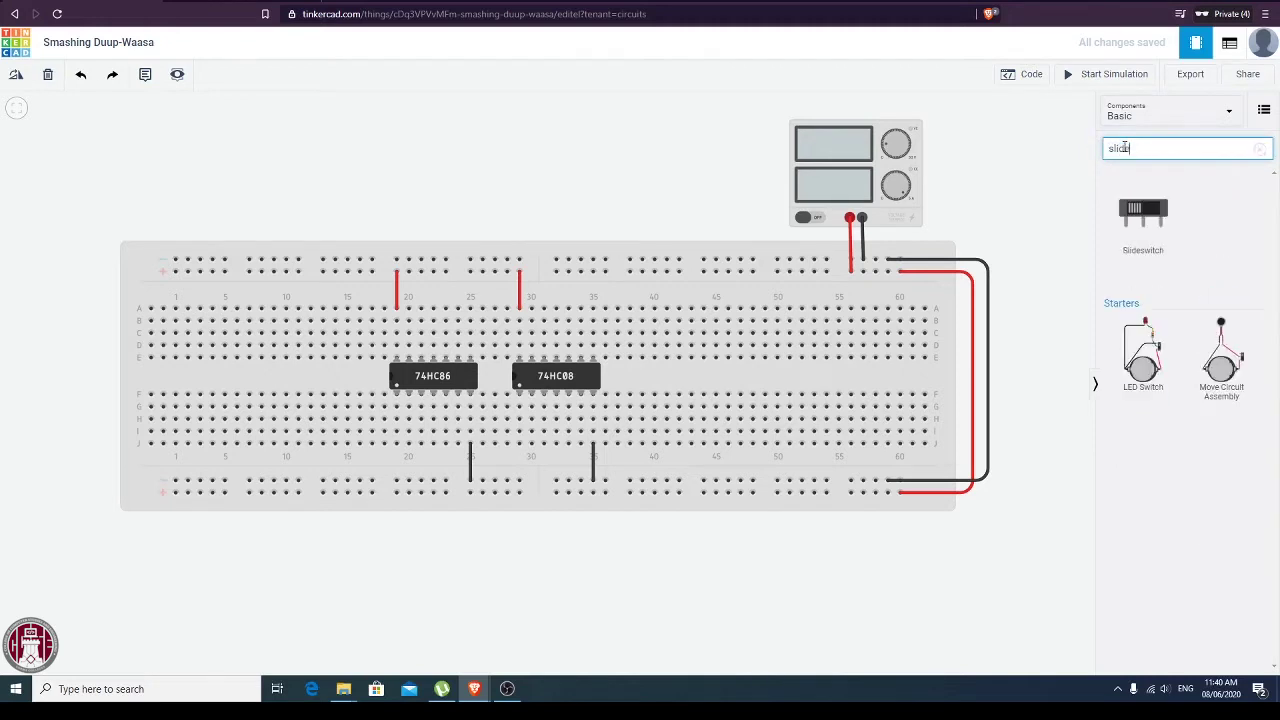
type("e")
left_click_drag(1143, 210, 187, 408)
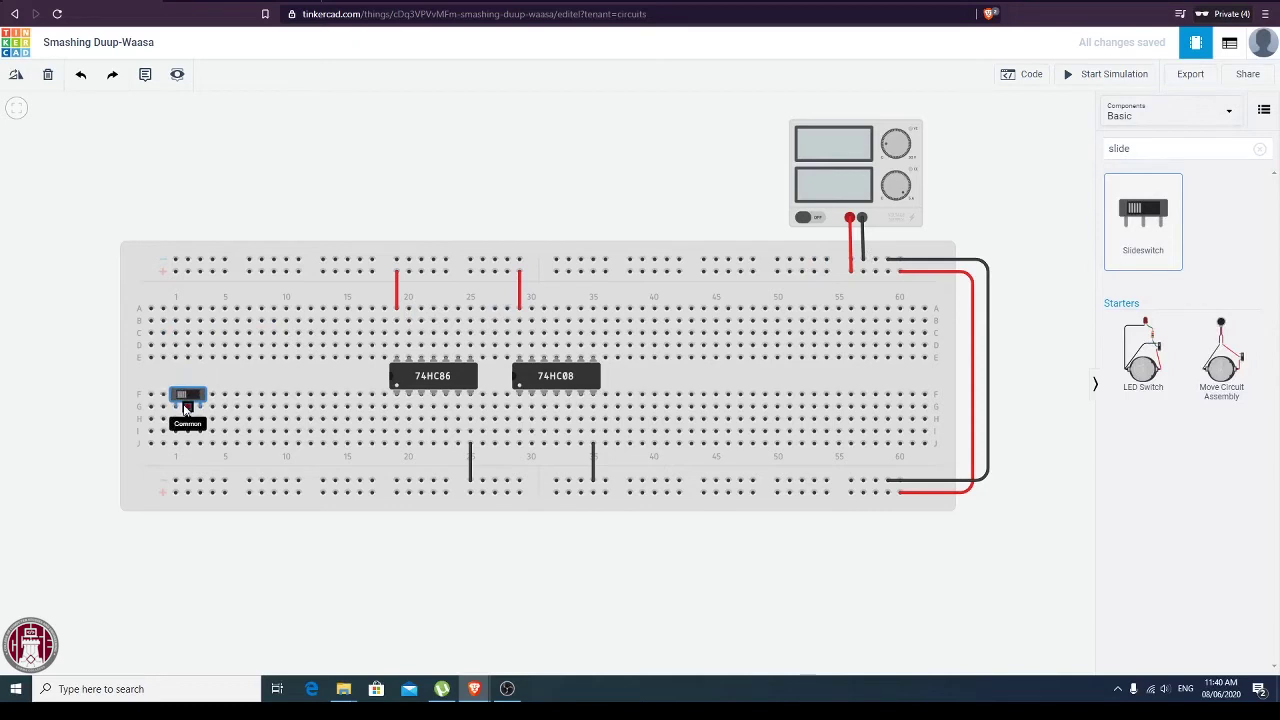
left_click_drag(213, 320, 214, 300)
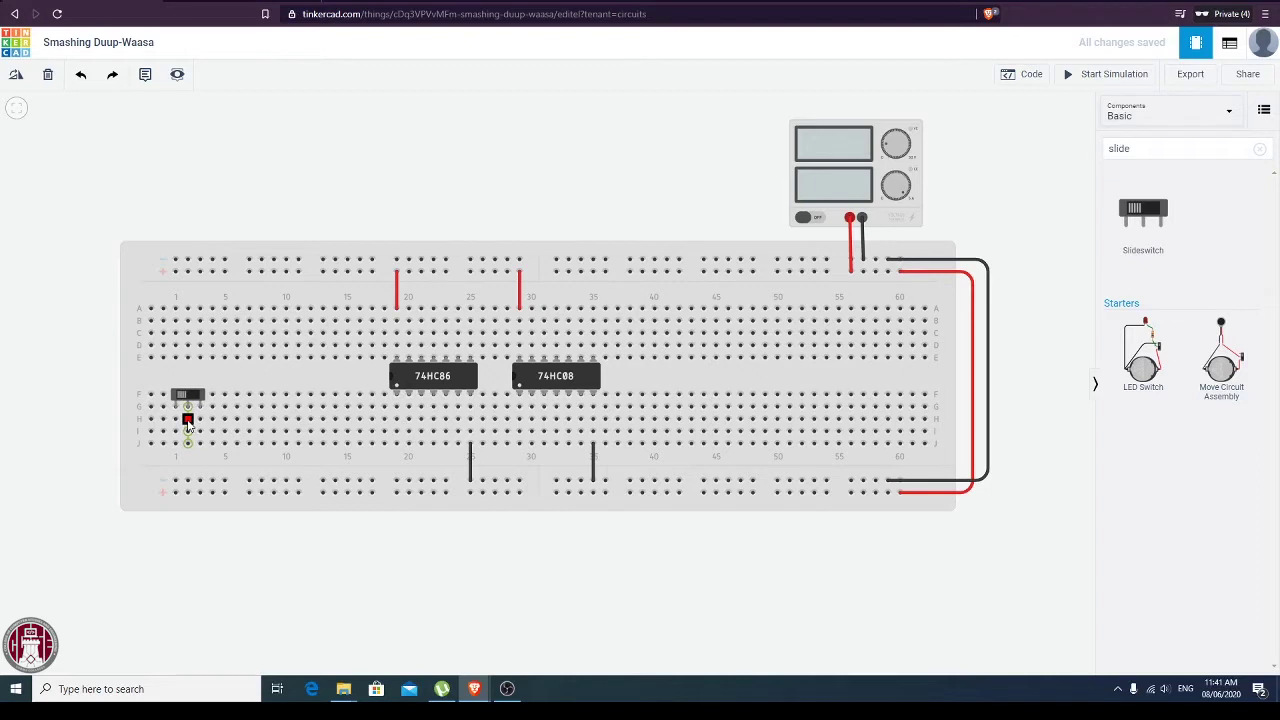
Wire the slideswitch's common column 2 to the 74HC86's column 19 along row H.
left_click(187, 421)
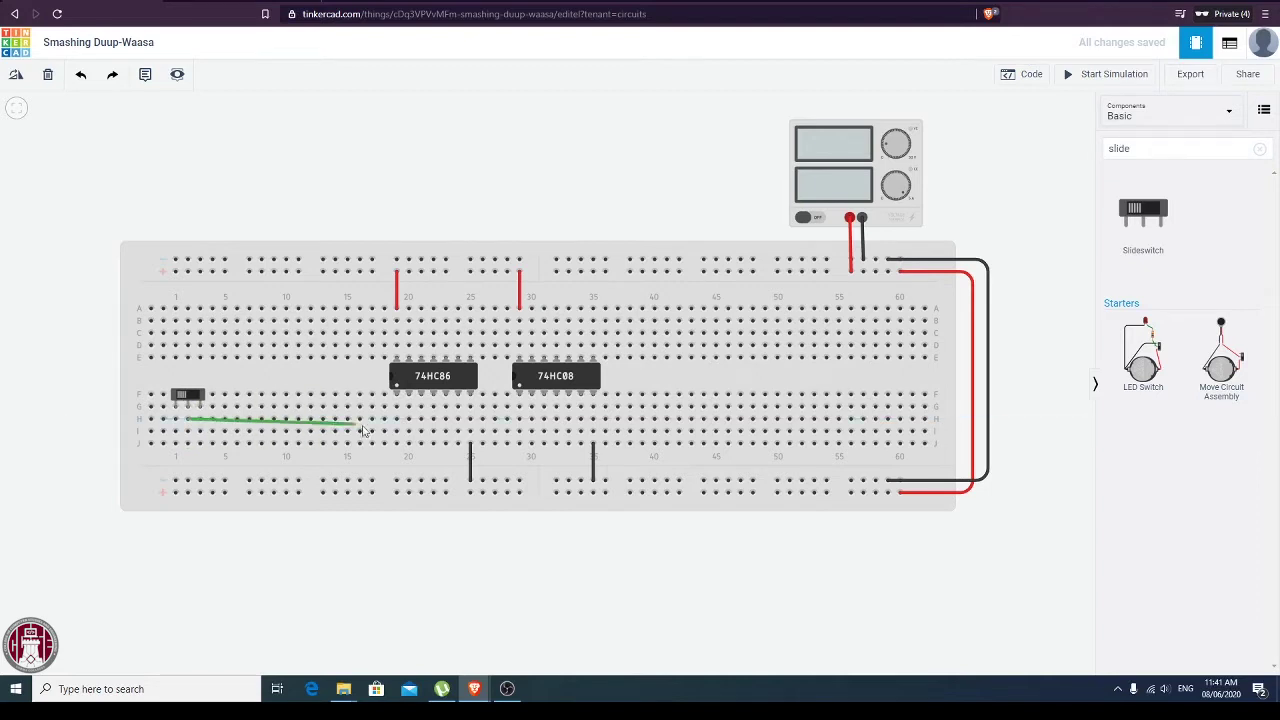
left_click(397, 421)
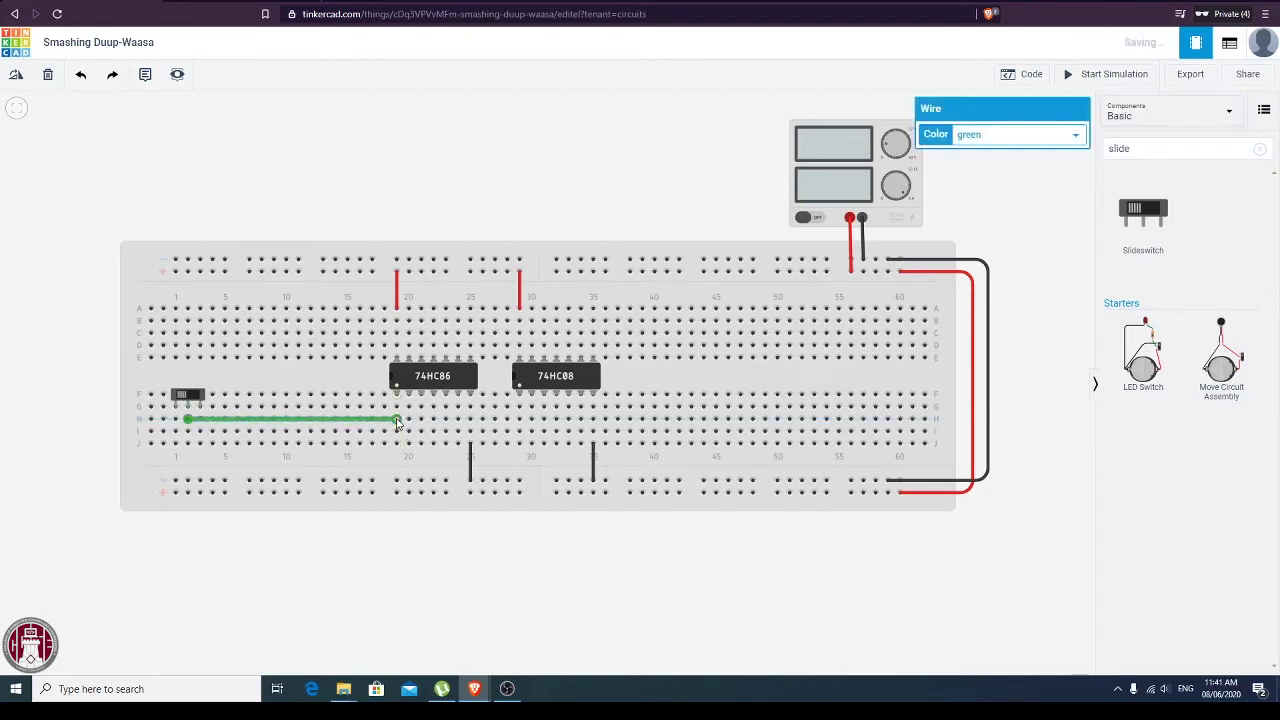
left_click(357, 197)
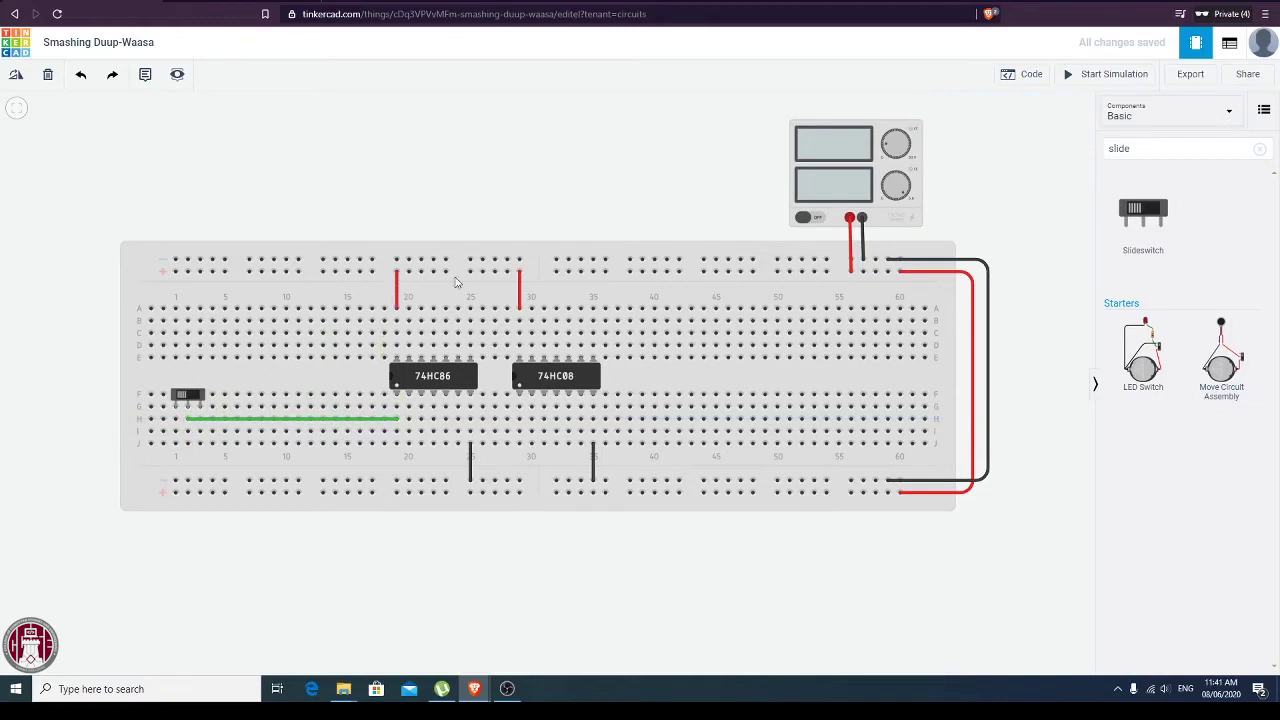
Place a second slideswitch at columns 6 to 8, with its pins in row F of the breadboard.
left_click_drag(1148, 212, 255, 405)
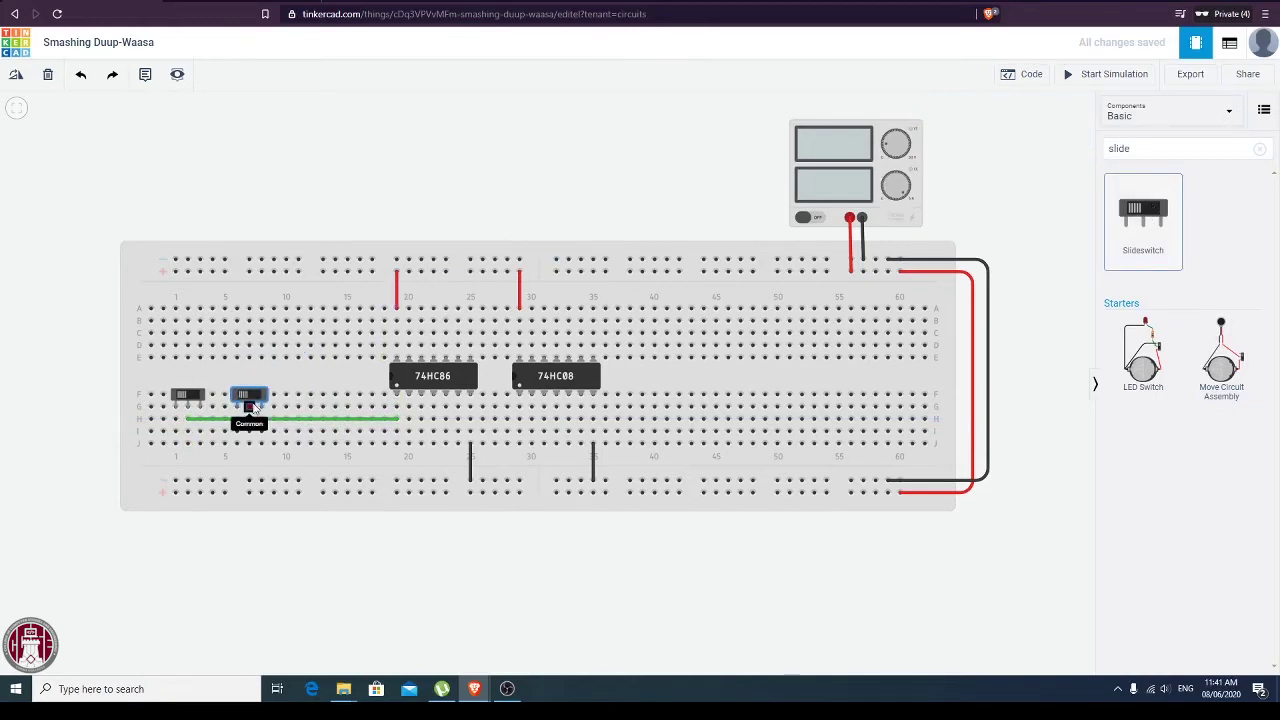
left_click(409, 180)
left_click_drag(265, 395, 264, 382)
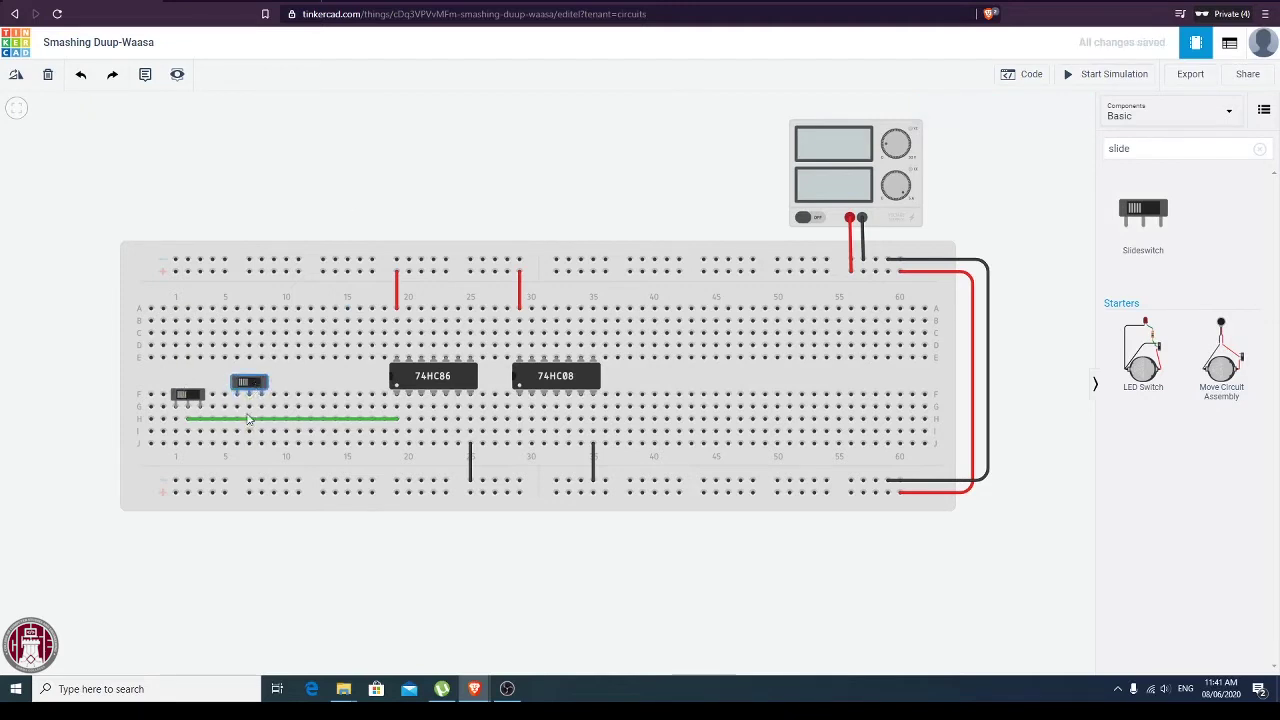
Wire the second slideswitch's common column 7 to the 74HC86's column 20 along row G and color the wire yellow.
left_click(249, 407)
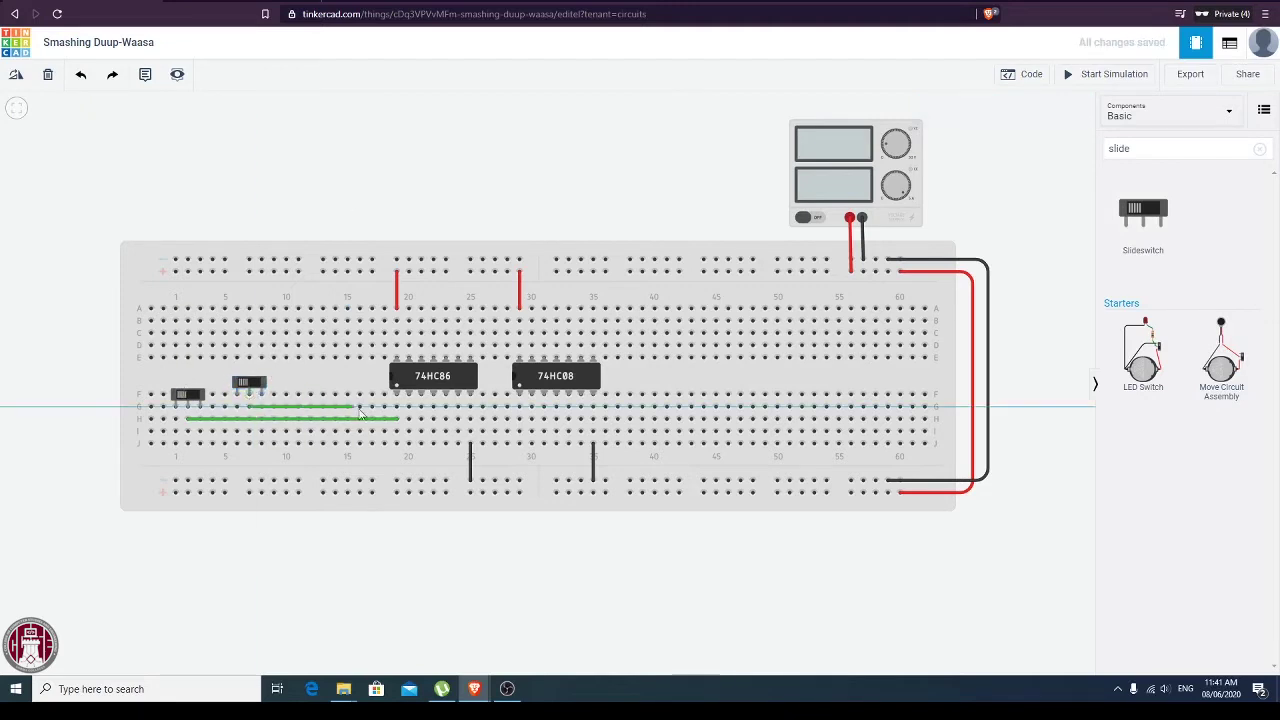
left_click(409, 407)
left_click(1031, 136)
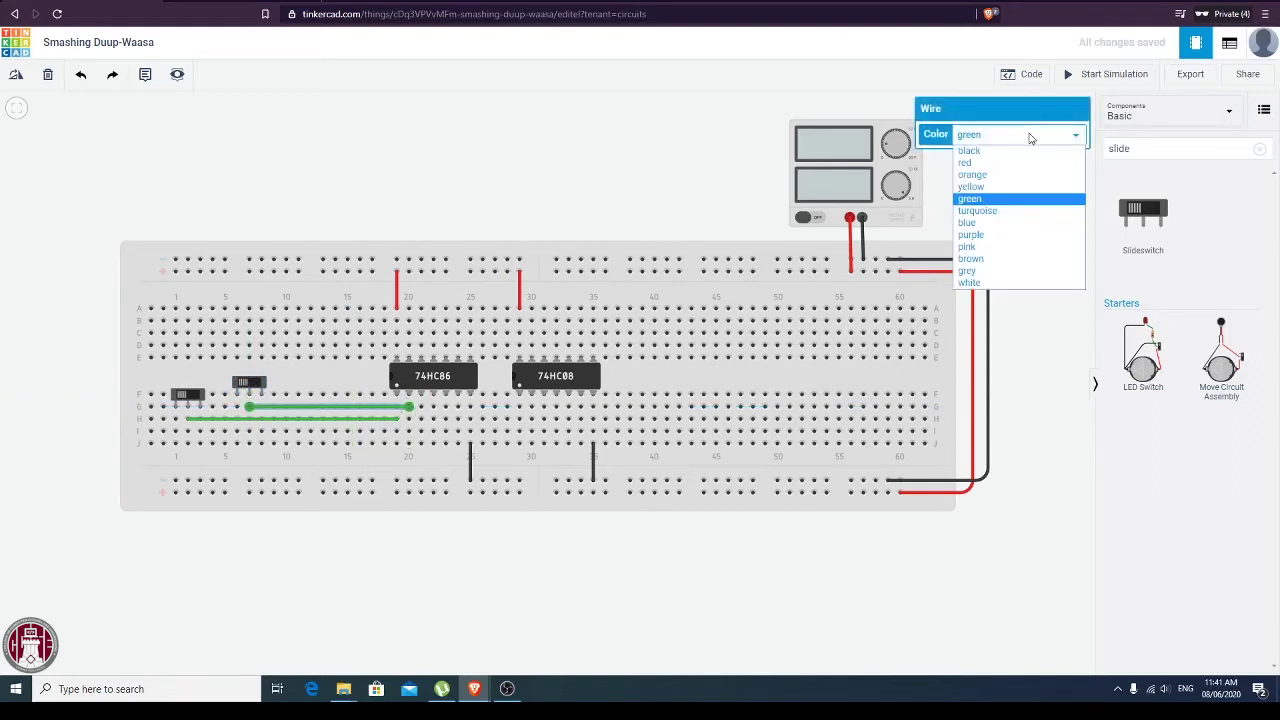
left_click(1032, 187)
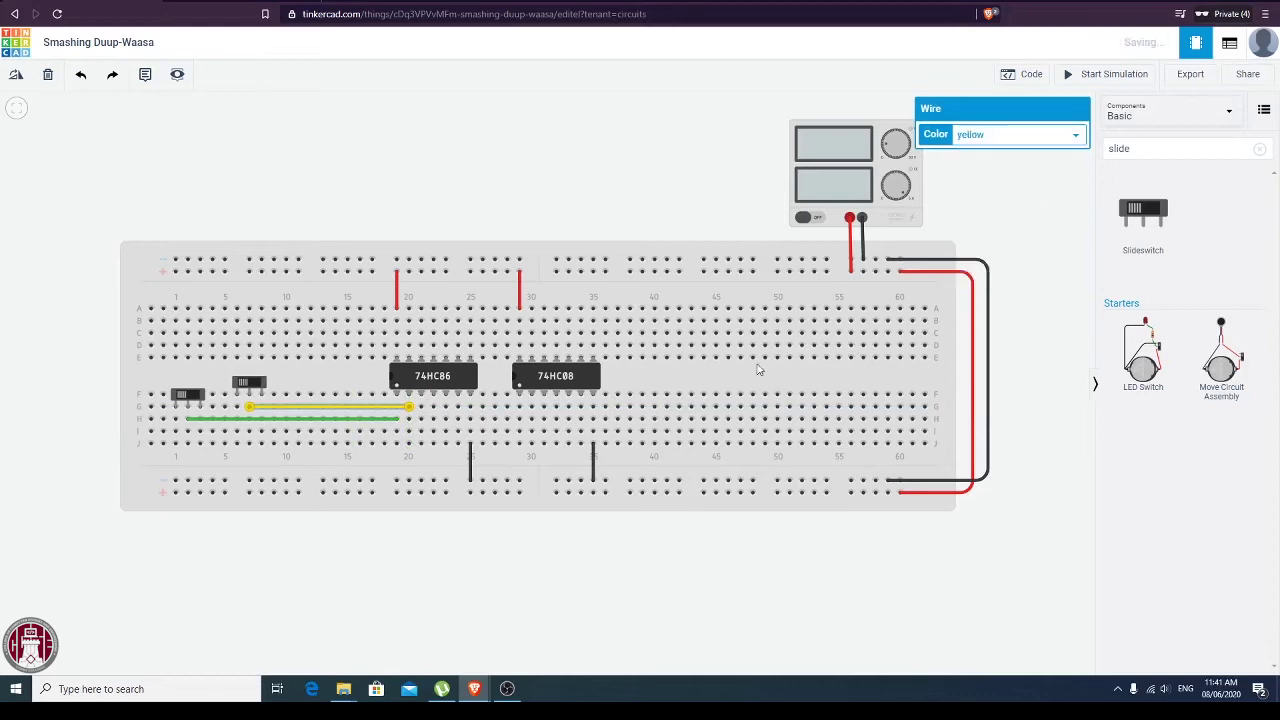
Color the row H wire from the first slideswitch to the 74HC86 orange.
left_click(292, 422)
left_click(296, 423)
left_click(1030, 143)
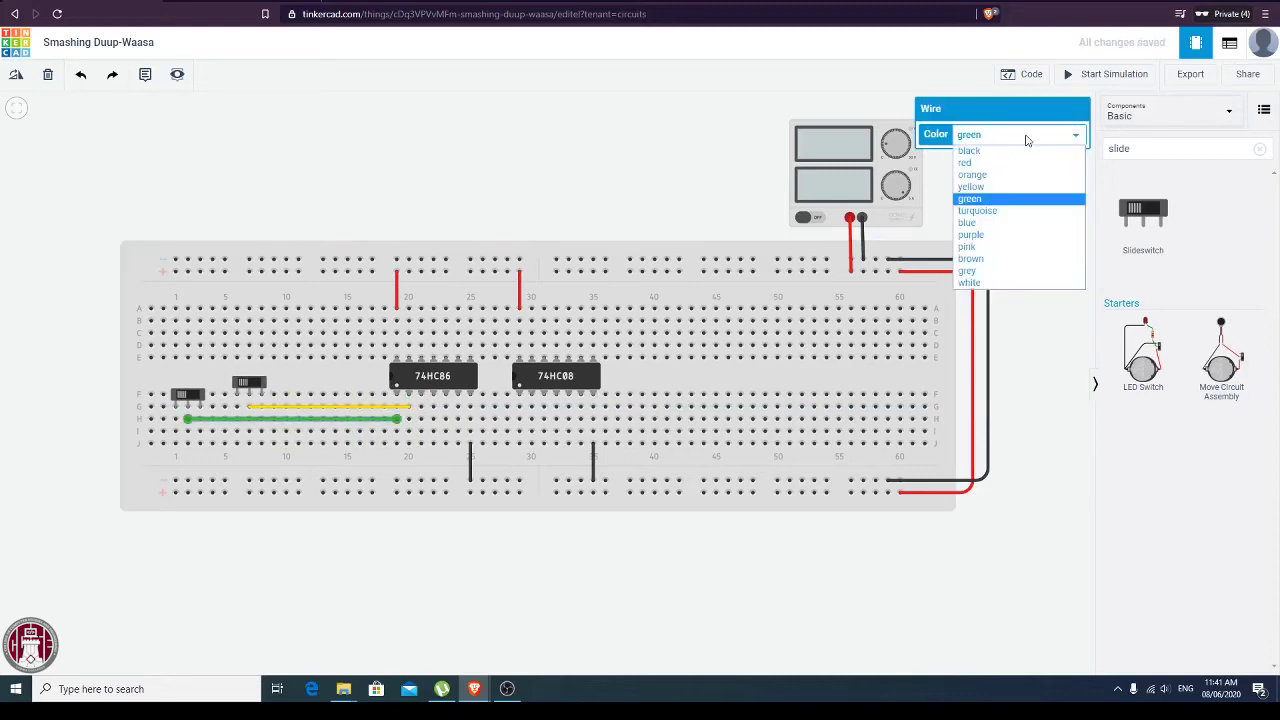
left_click(1030, 176)
left_click(540, 190)
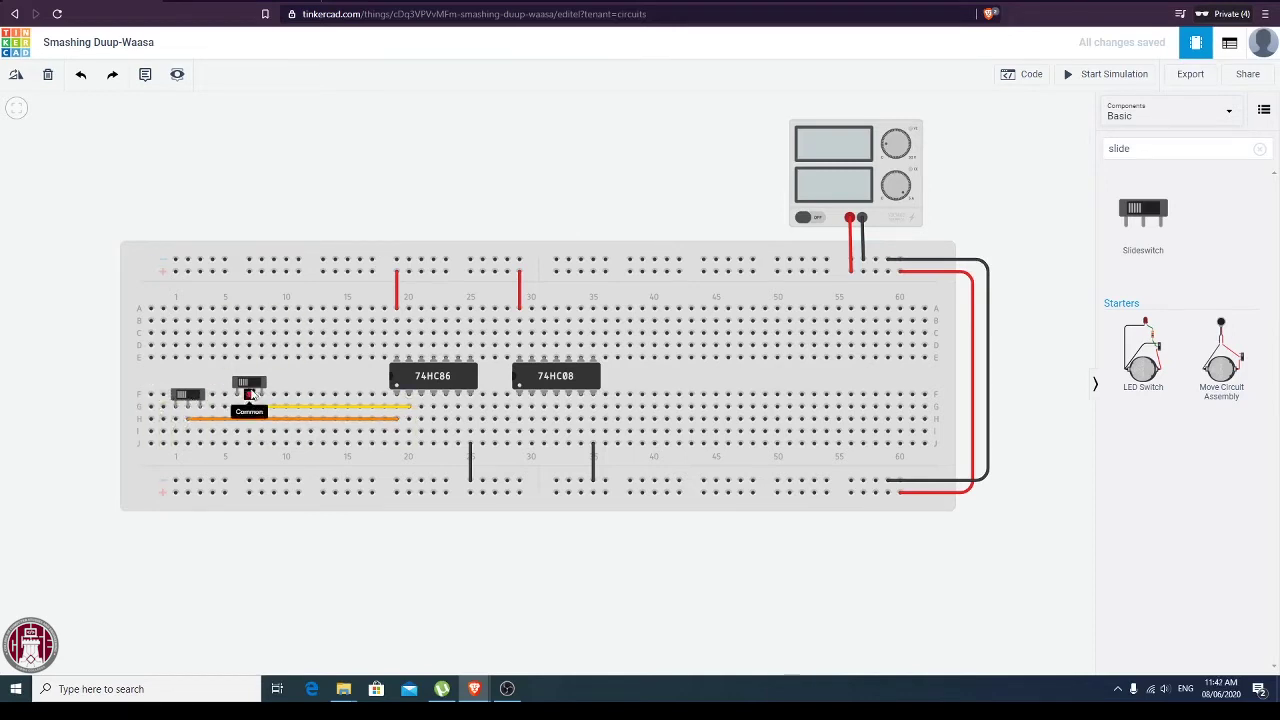
Move the Google Slides half adder schematic into its own window and enlarge it over part of the circuit.
key("ctrl+Tab")
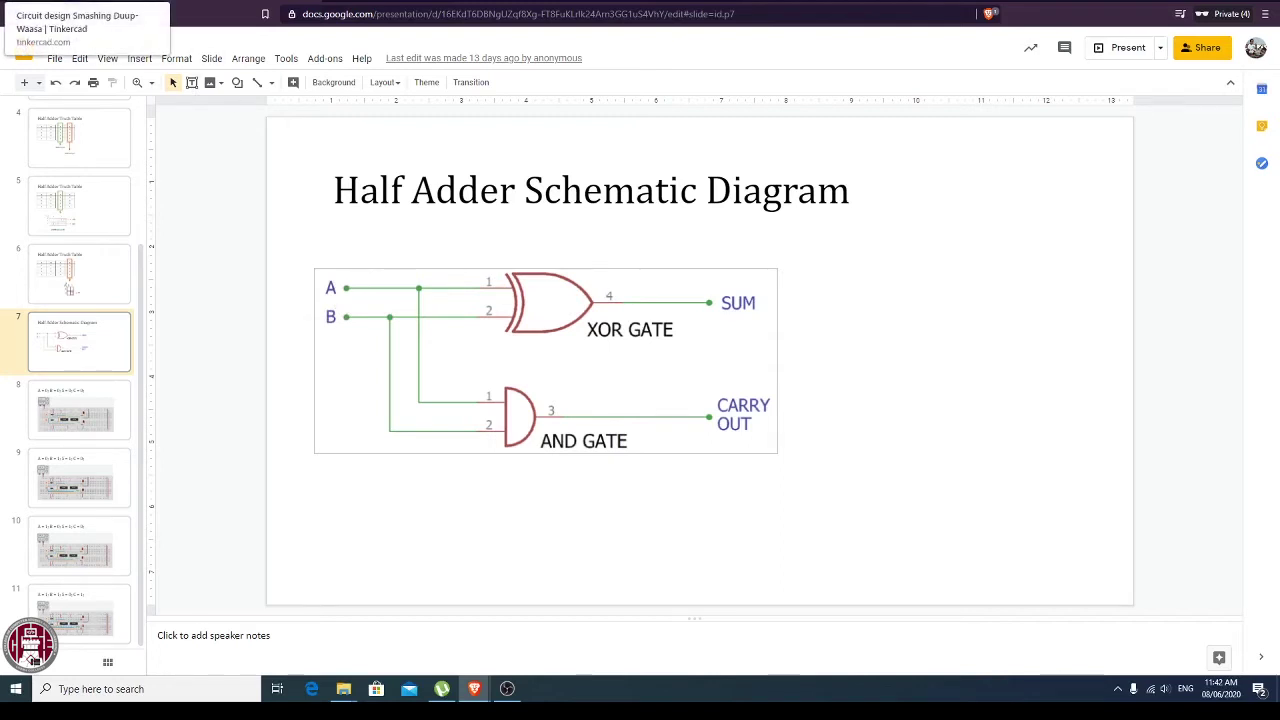
left_click(127, 3)
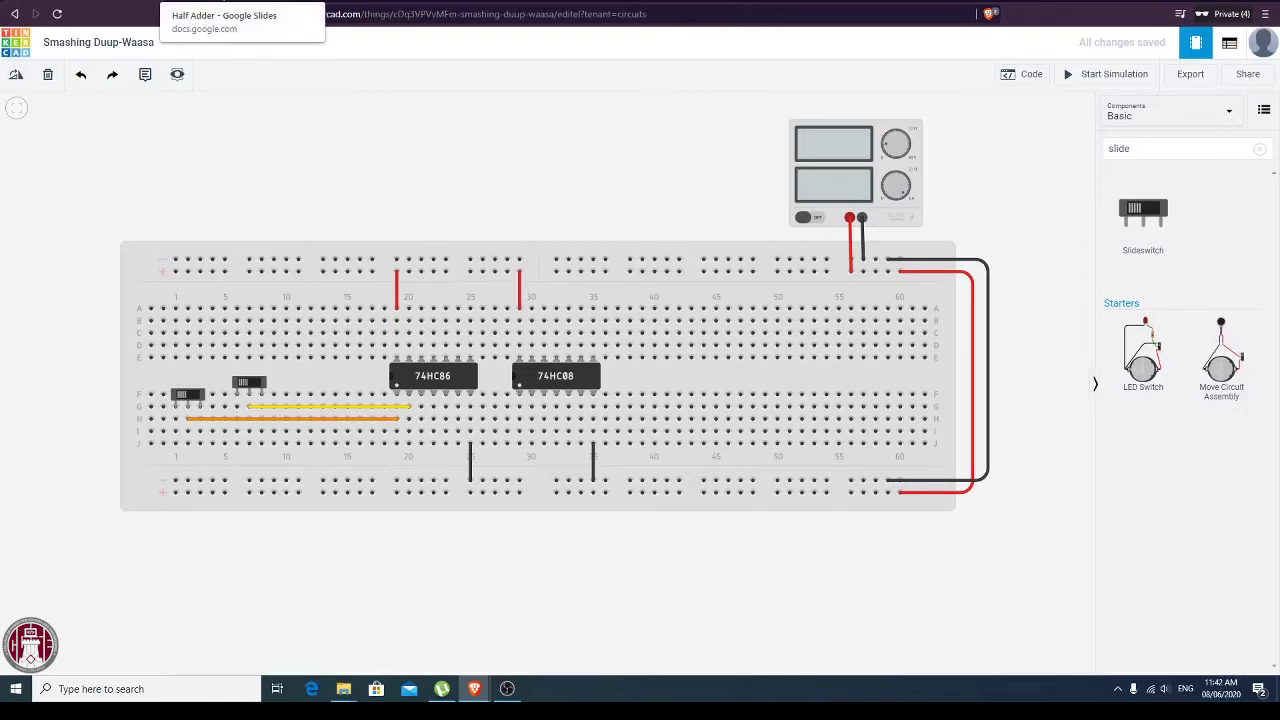
left_click_drag(240, 3, 895, 145)
key("super+Down")
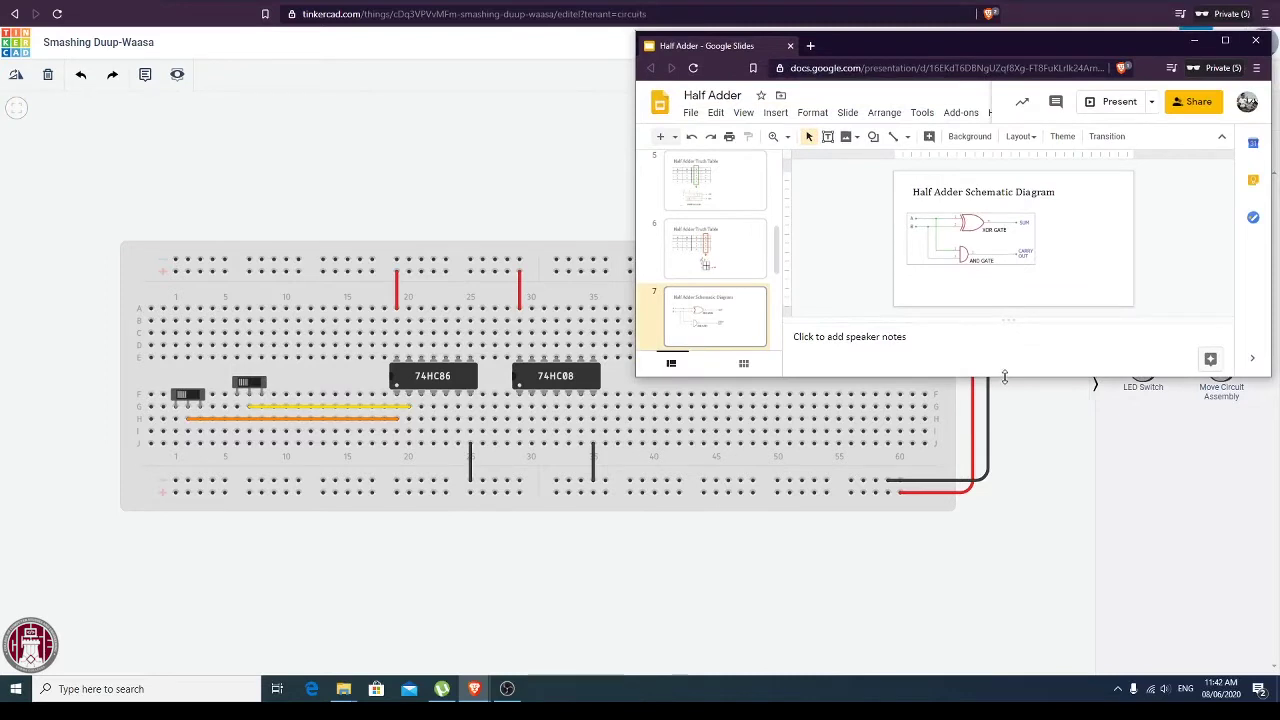
left_click_drag(1005, 377, 994, 605)
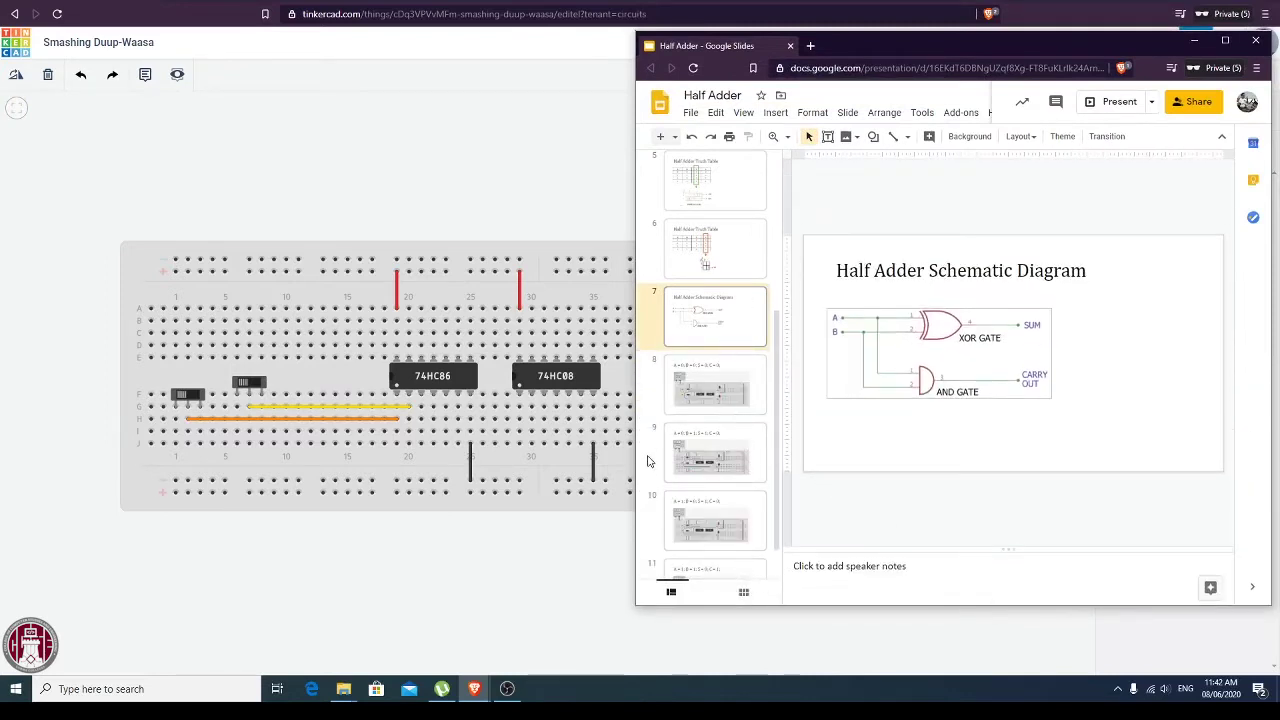
mouse_move(636, 440)
left_mouse_down()
mouse_move(712, 442)
mouse_move(621, 445)
left_mouse_up()
Fit the Tinkercad window beside the schematic window, with the component library collapsed and both gate chips in view.
left_click_drag(600, 13, 2, 200)
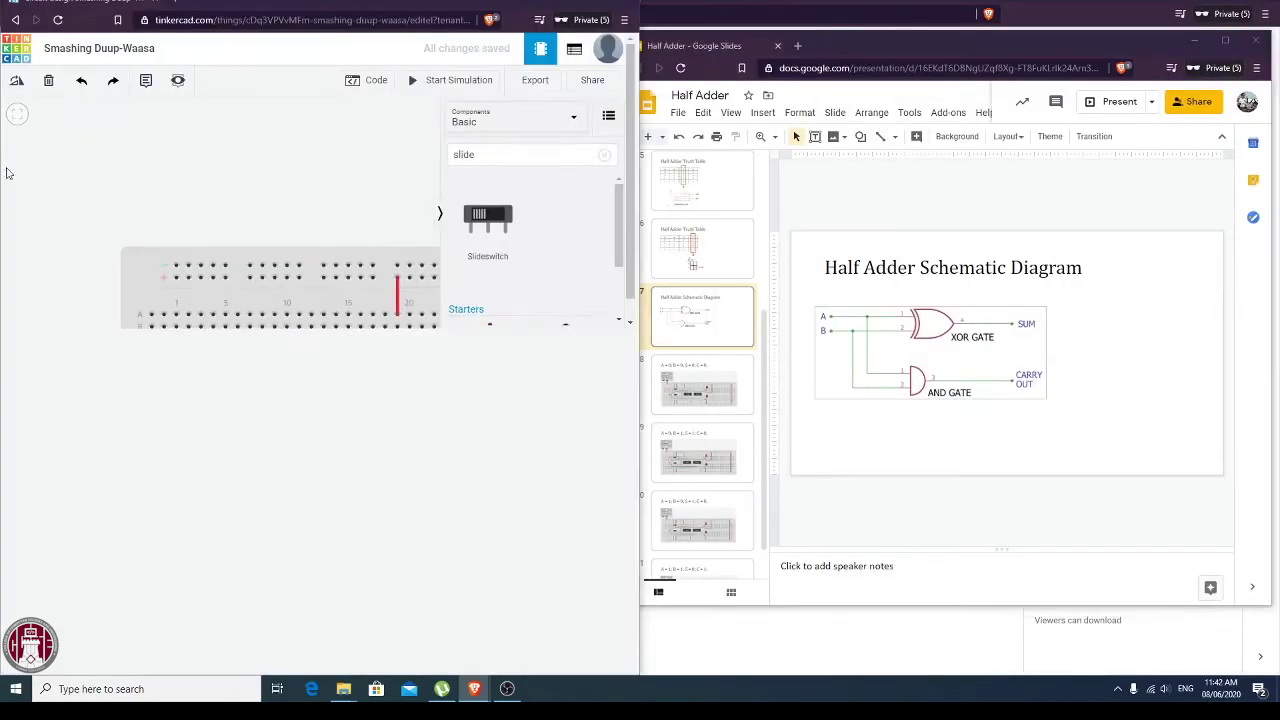
left_click(338, 607)
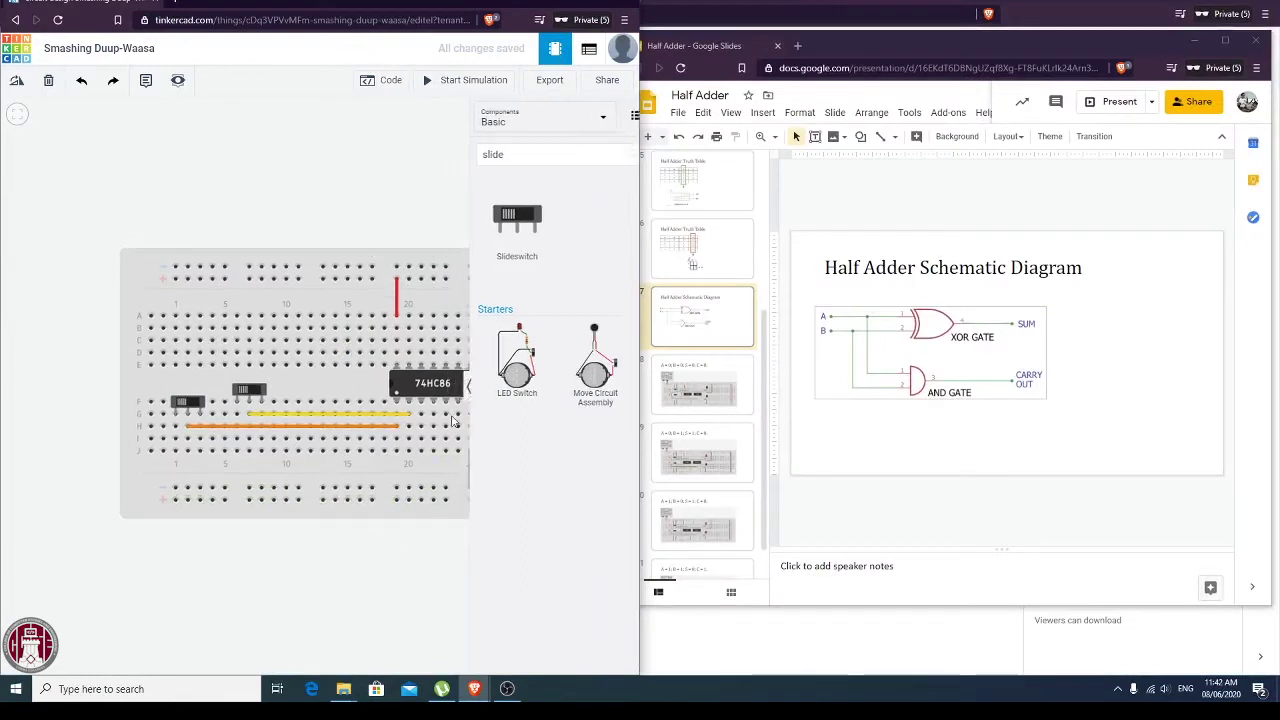
left_click_drag(503, 598, 398, 593)
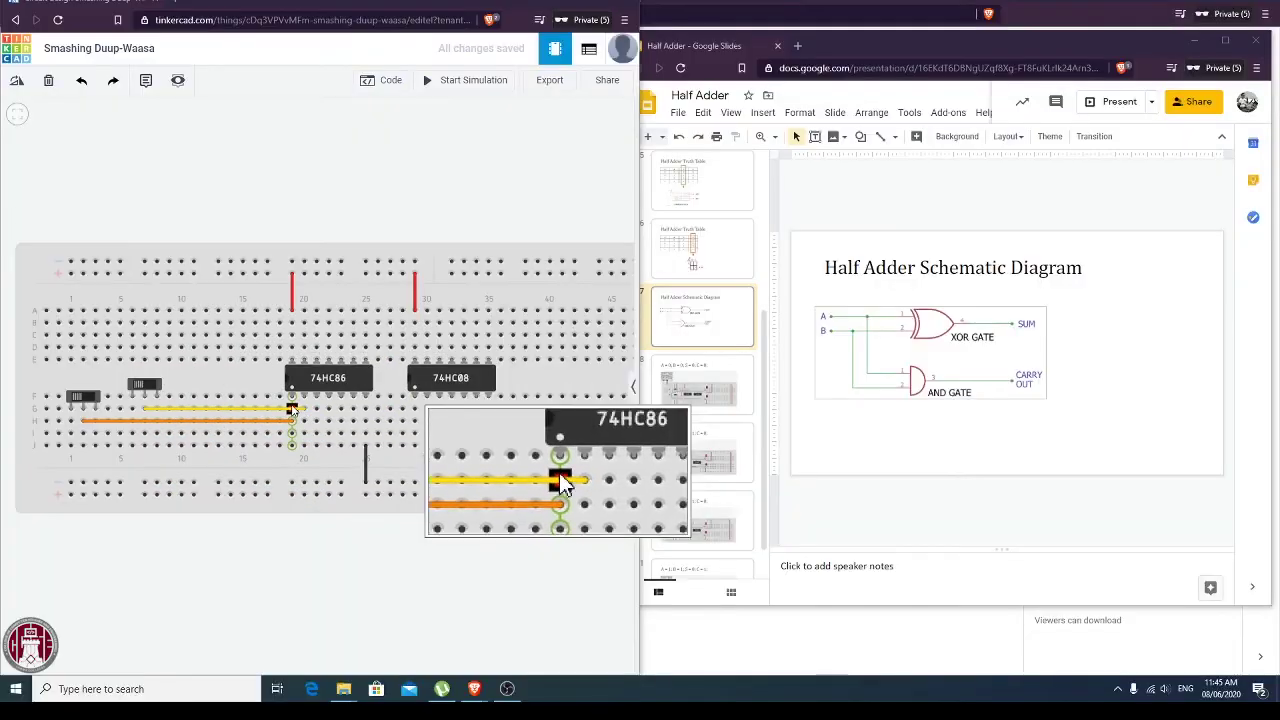
Wire the 74HC86's column 19 to the 74HC08's column 29 along row I and color the wire orange.
left_click_drag(291, 410, 305, 413)
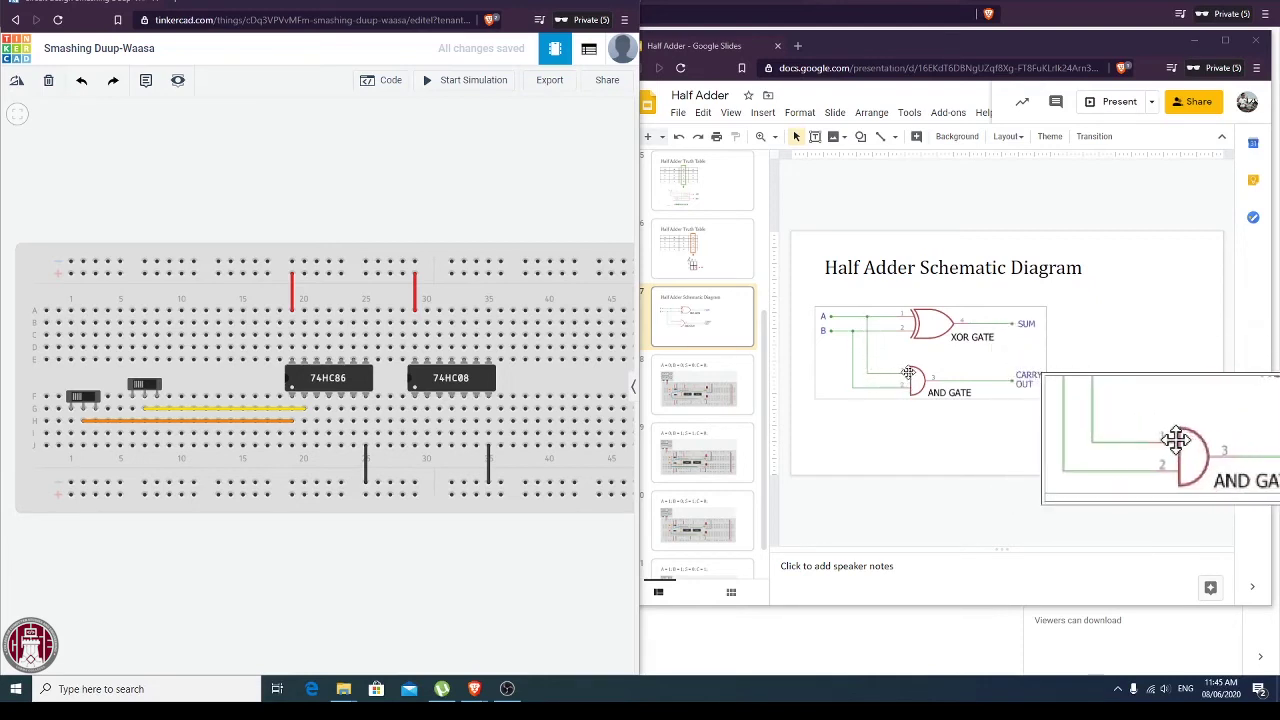
left_click(292, 434)
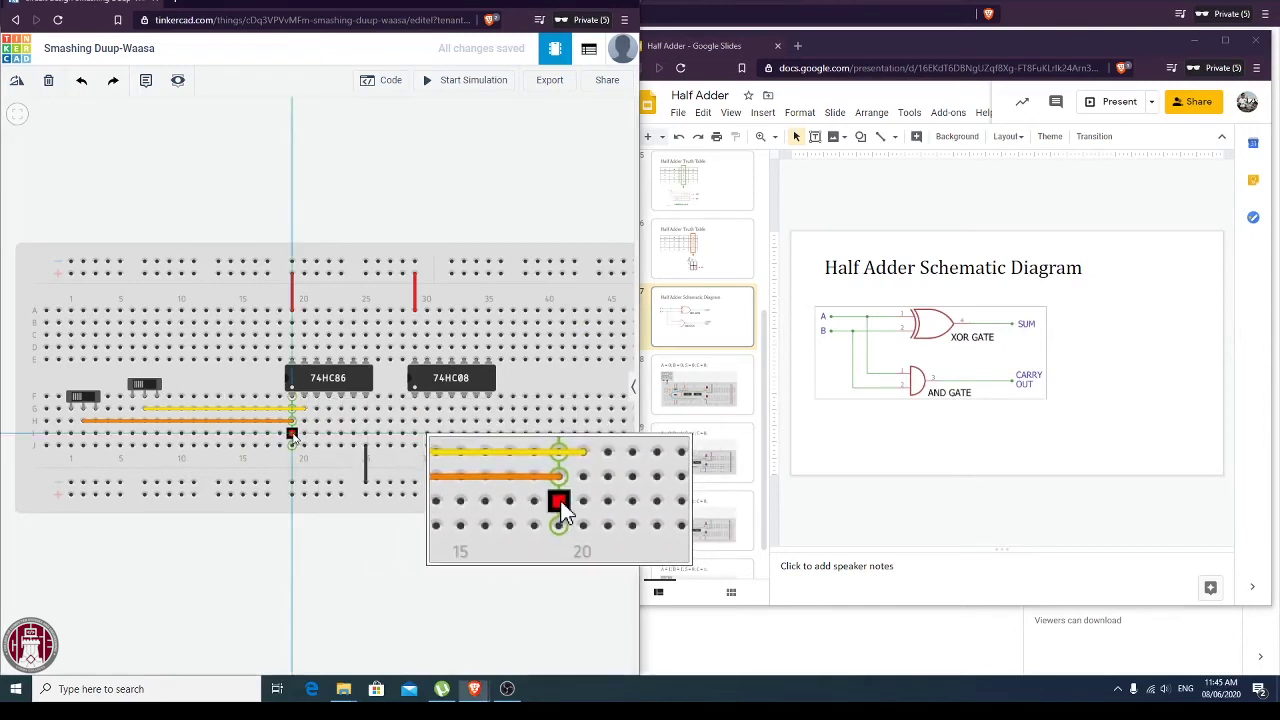
left_click(414, 434)
left_click(516, 142)
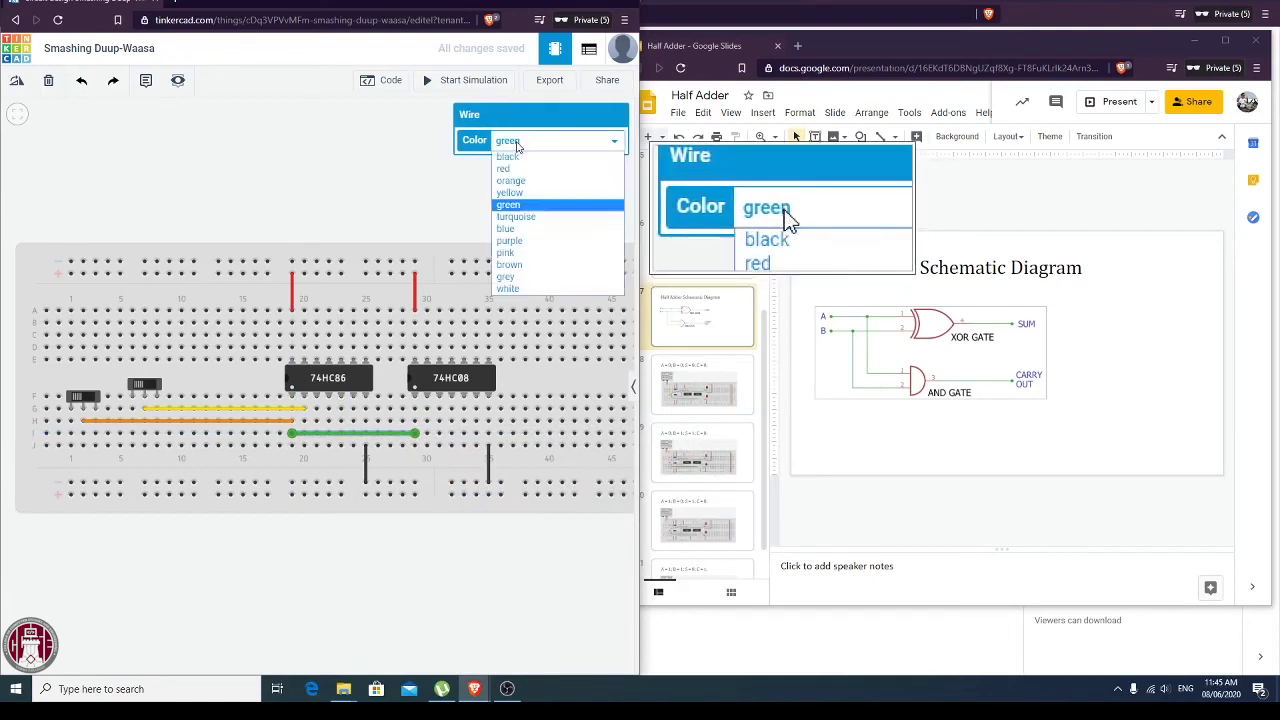
left_click(535, 182)
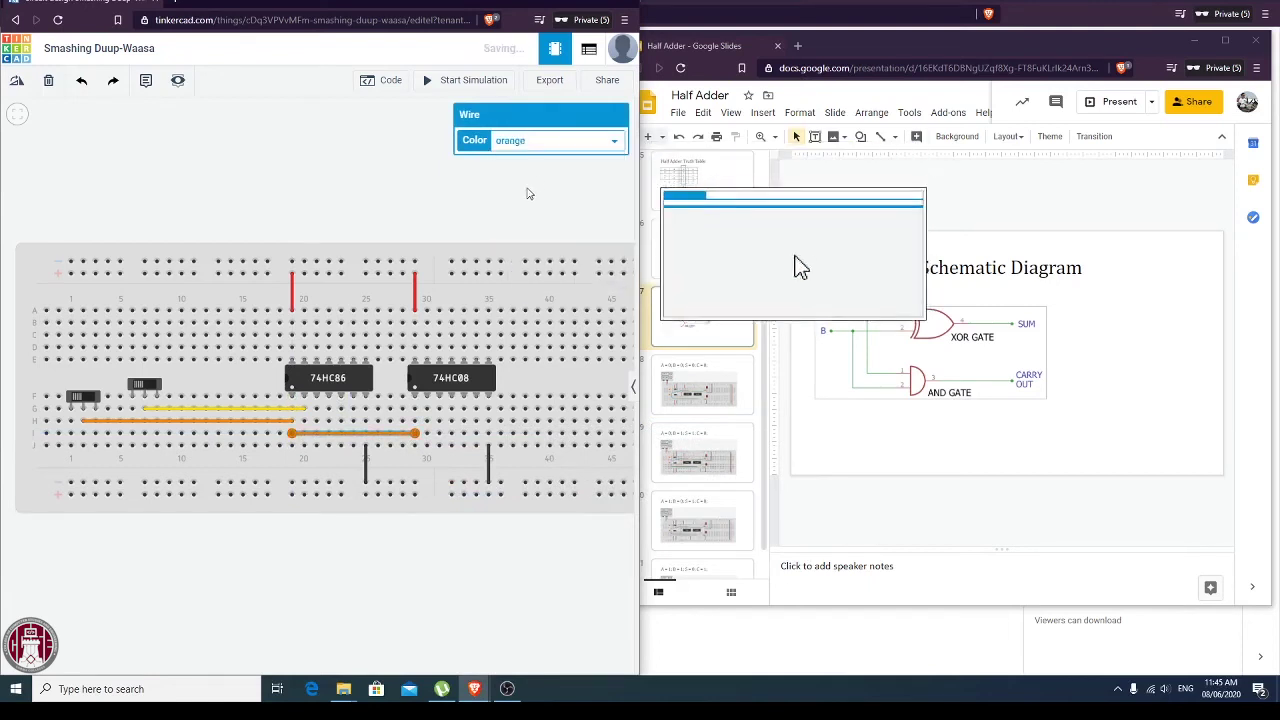
Wire the 74HC86's column 20 to the 74HC08's column 30 along row H and color the wire yellow.
left_click(304, 421)
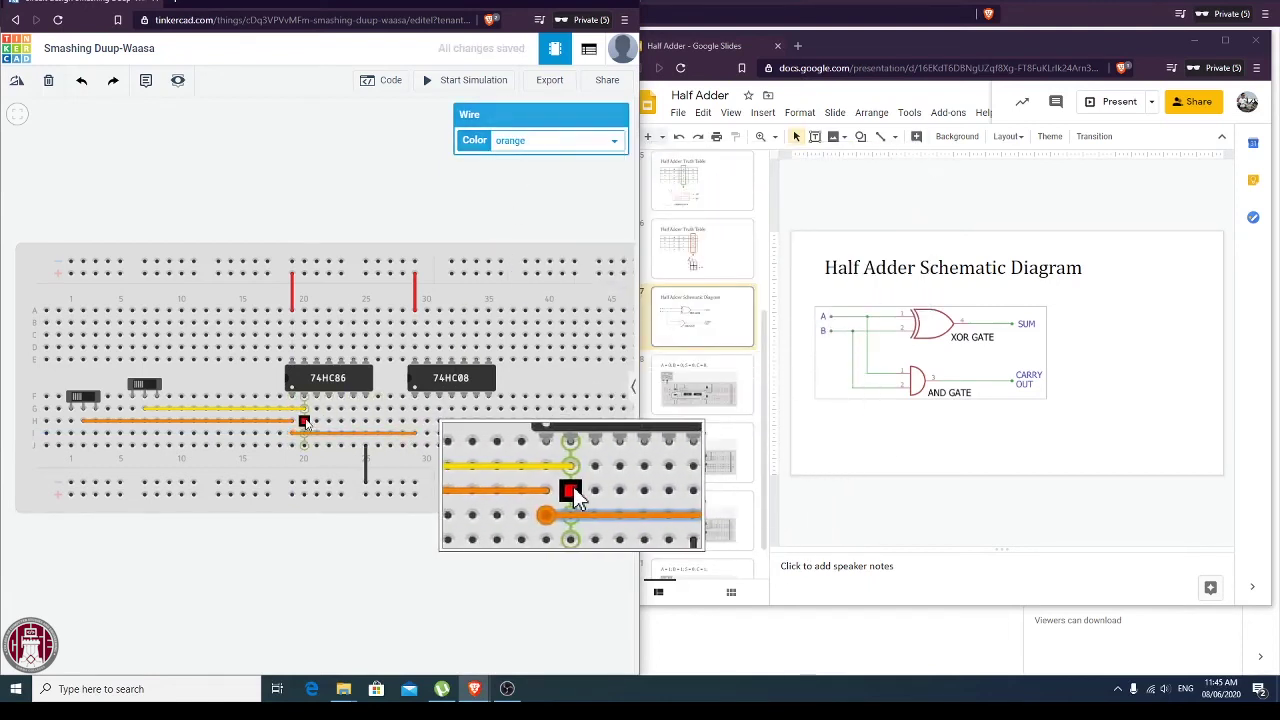
left_click(427, 421)
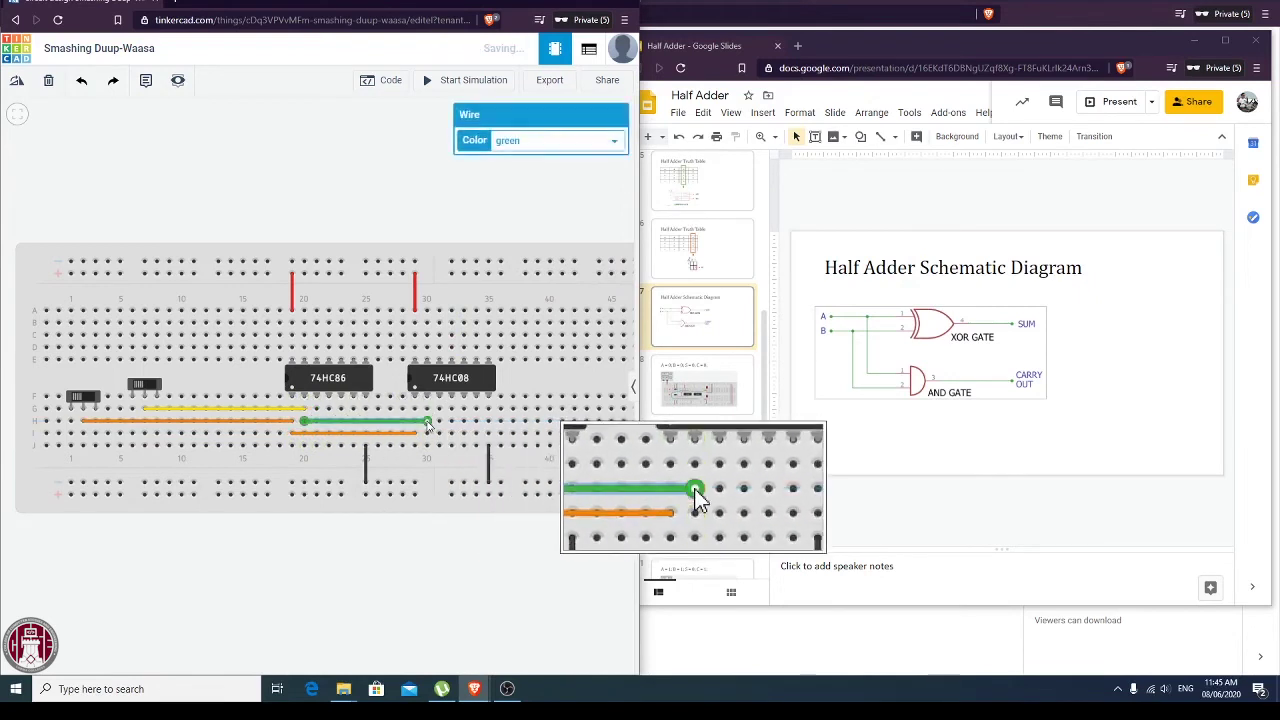
left_click(533, 145)
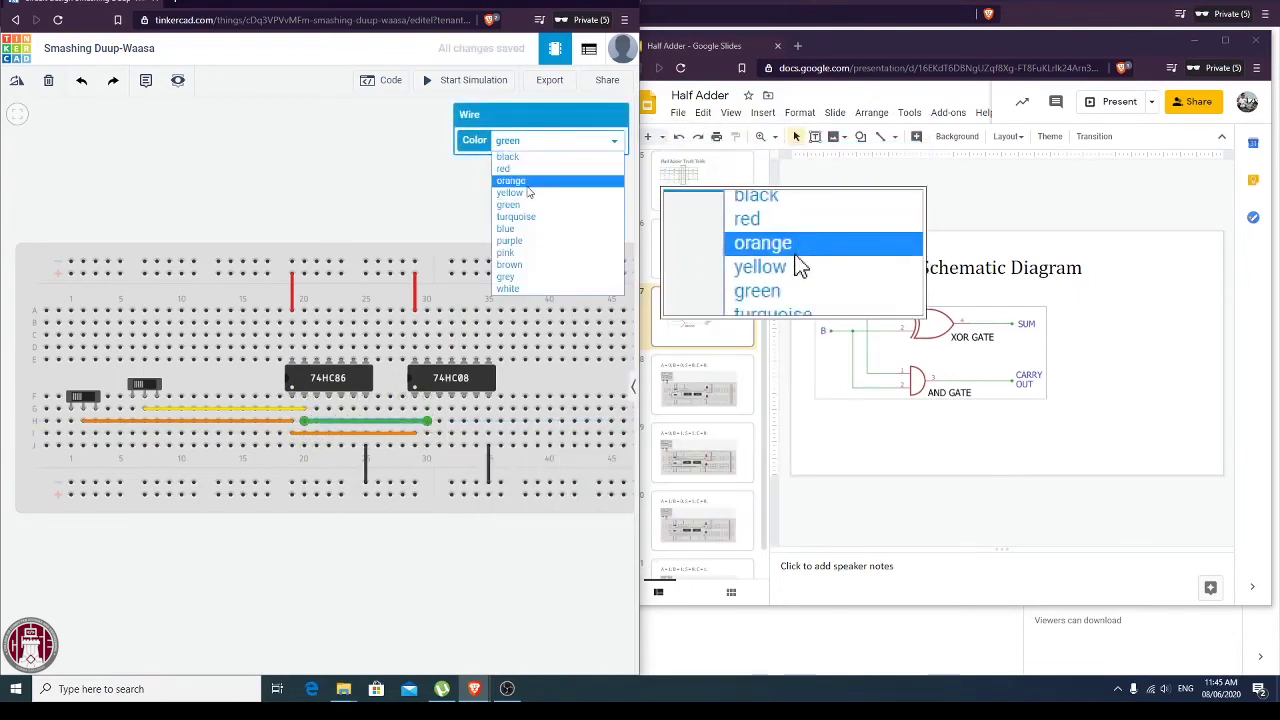
left_click(530, 192)
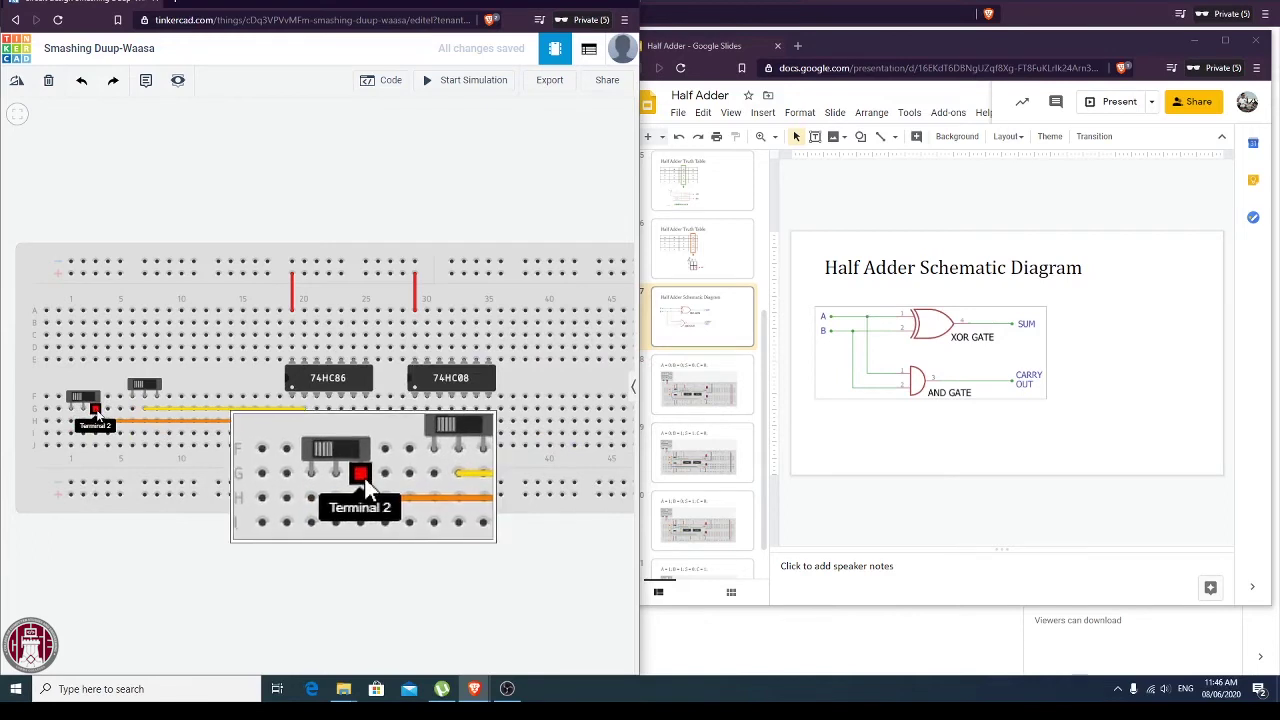
Wire the first slideswitch's column 1 from row J to the lower positive rail and color the wire red.
left_click(70, 445)
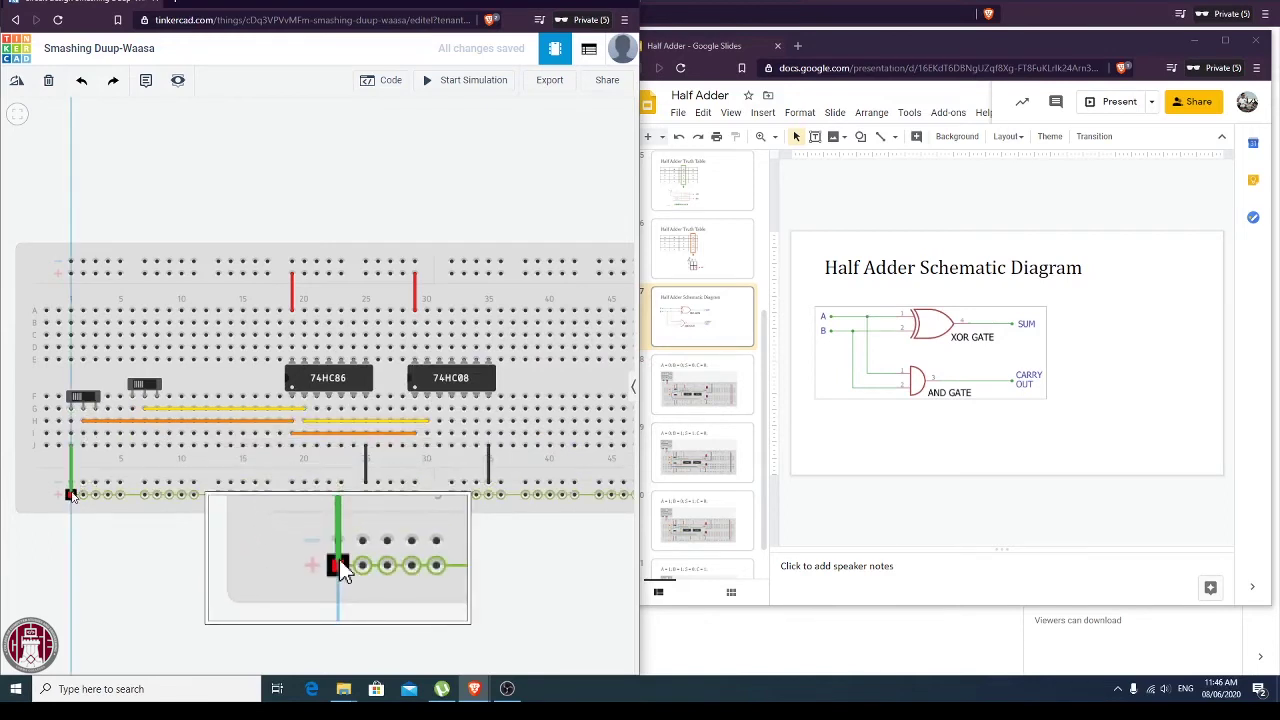
left_click(71, 495)
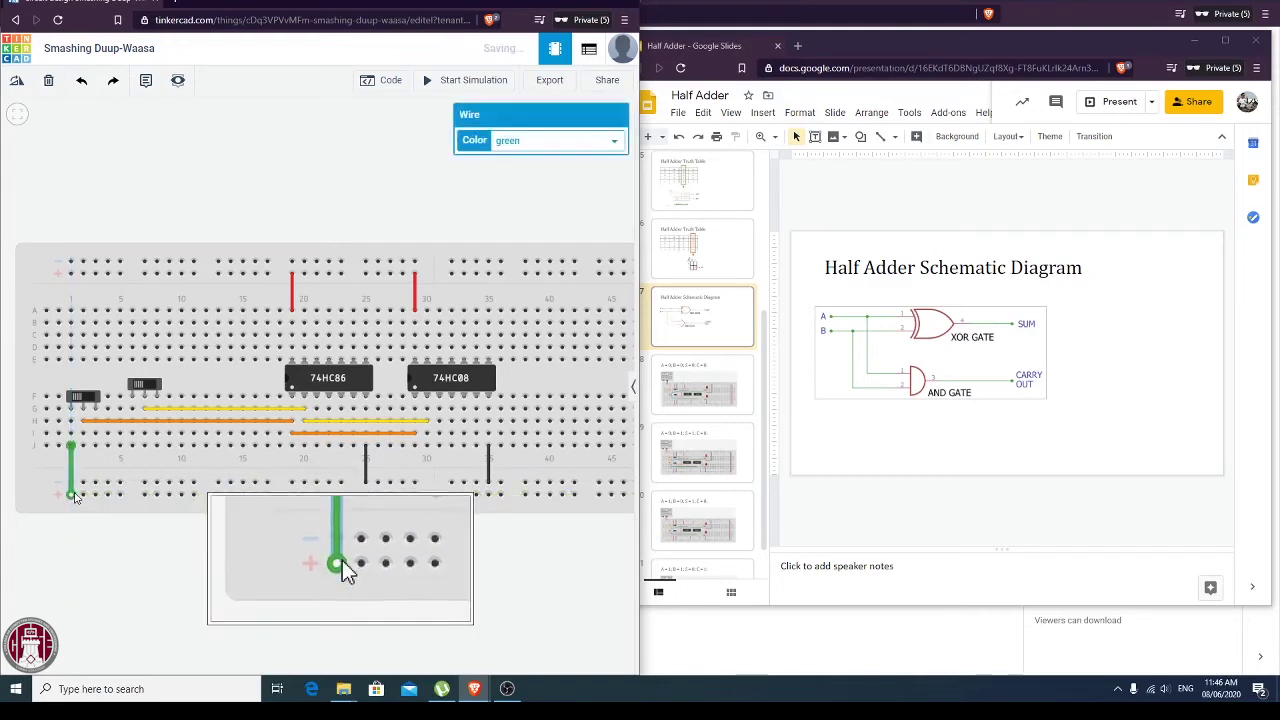
left_click(512, 141)
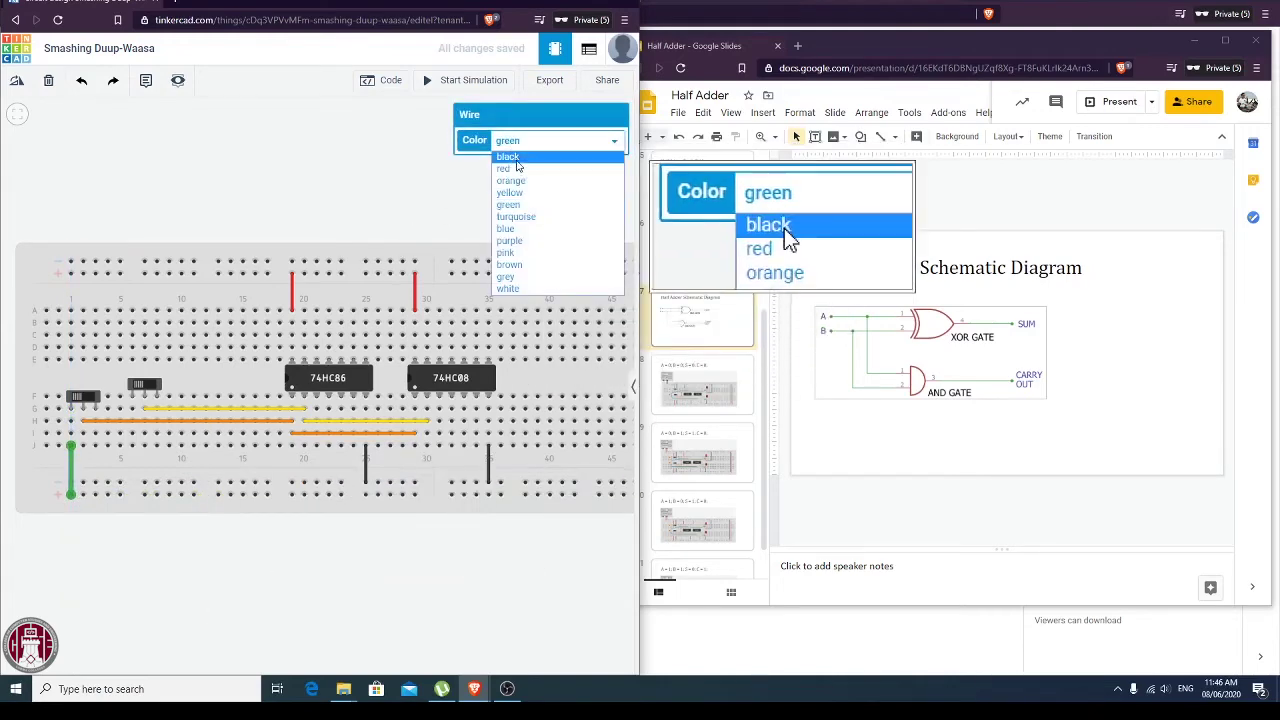
left_click(503, 168)
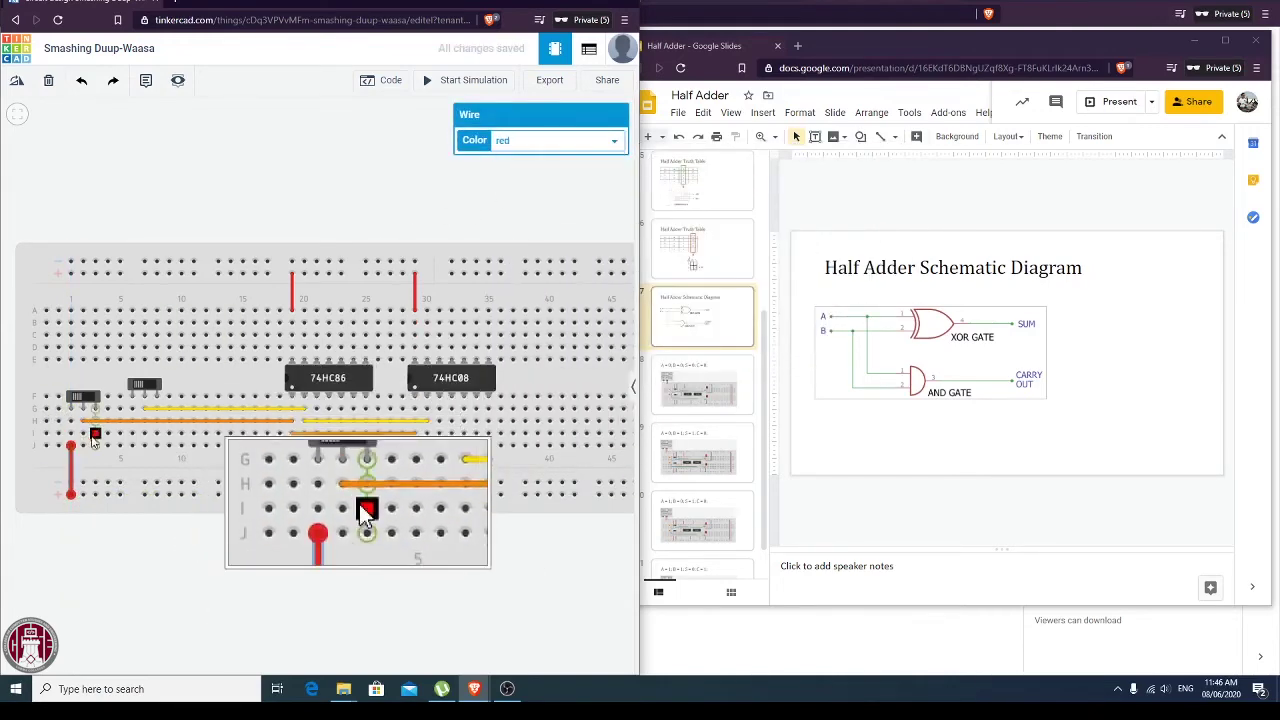
Wire the first slideswitch's column 3 from row J to the lower negative rail and color the wire black.
left_click(95, 447)
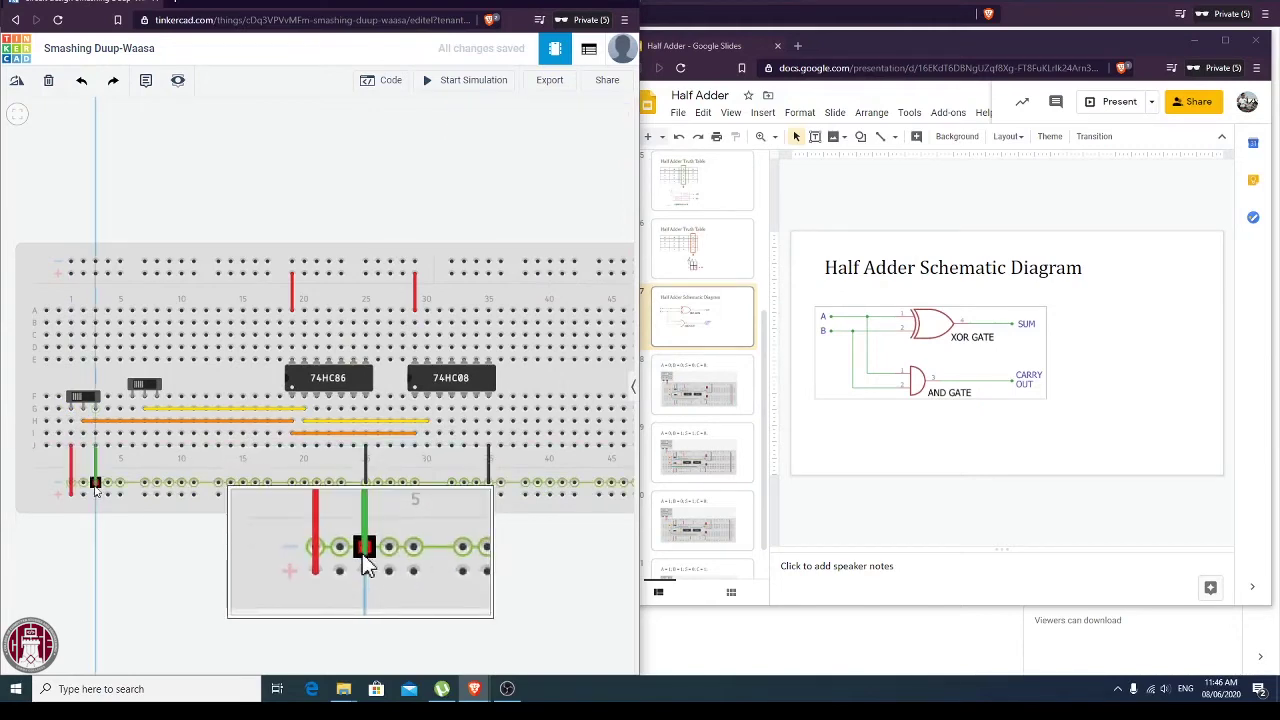
left_click(95, 483)
left_click(540, 141)
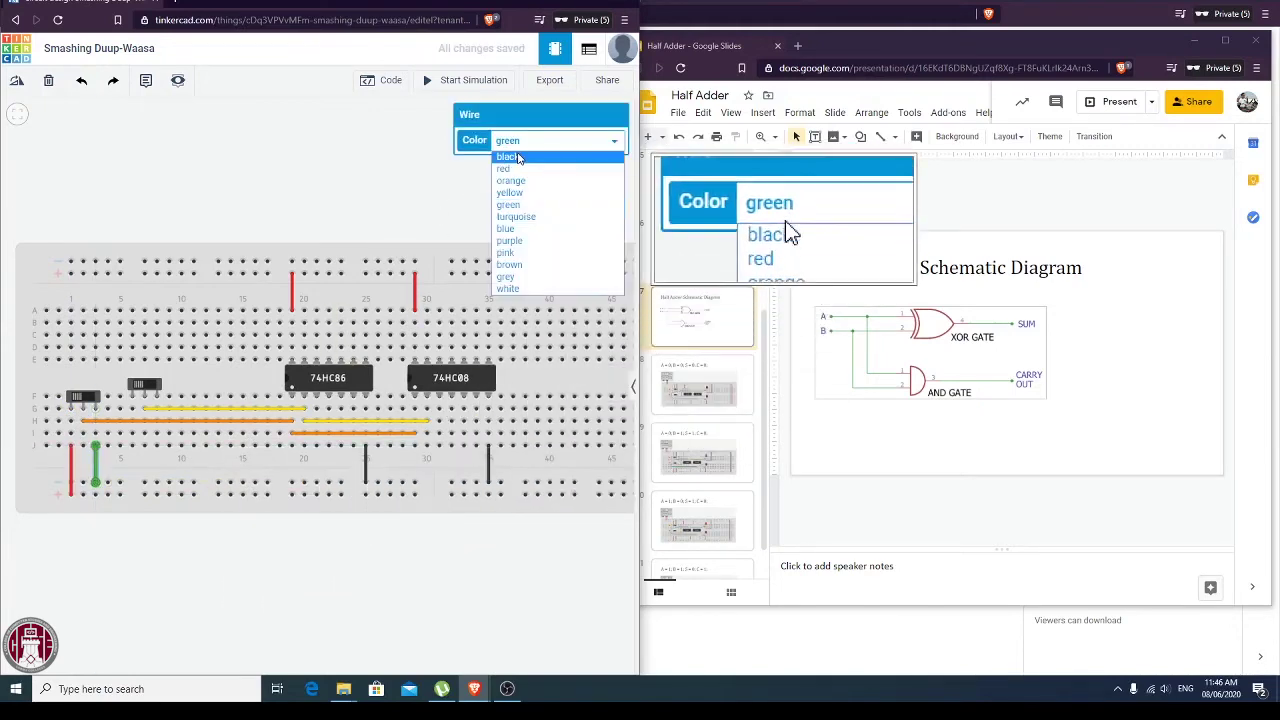
left_click(512, 156)
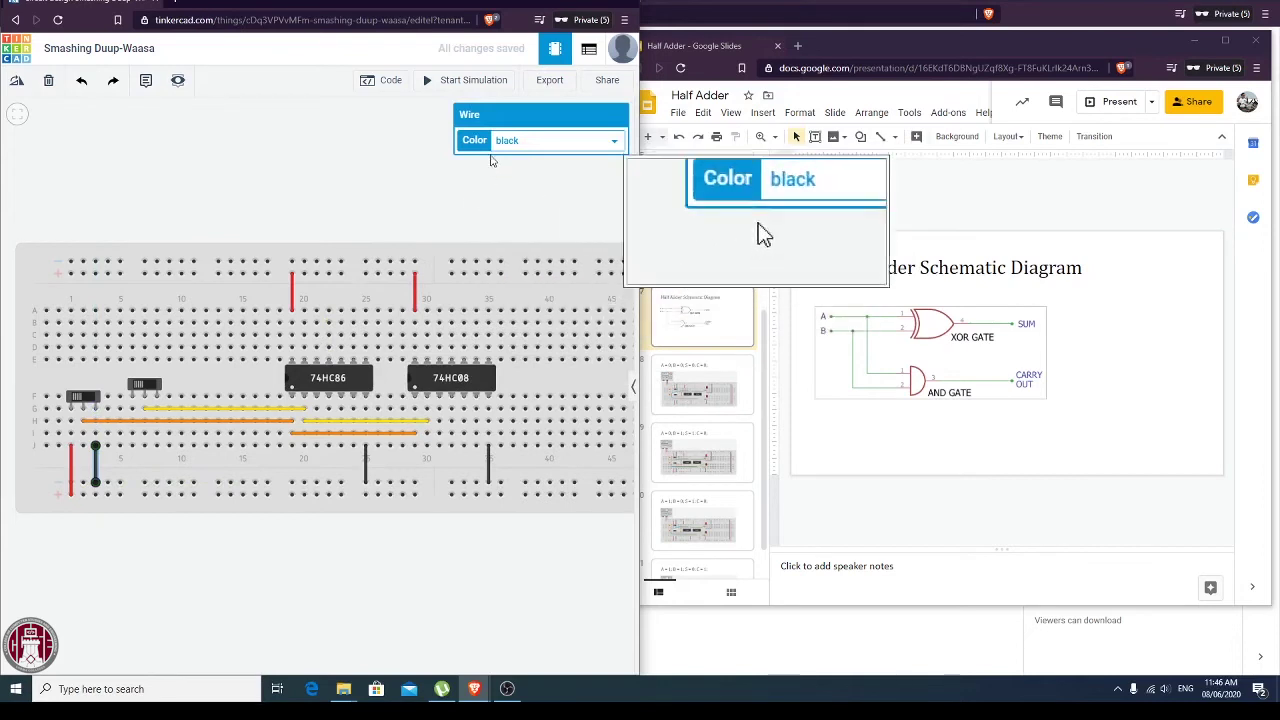
Wire the second slideswitch's column 6 from row J to the lower positive rail and color the wire red.
left_click(227, 193)
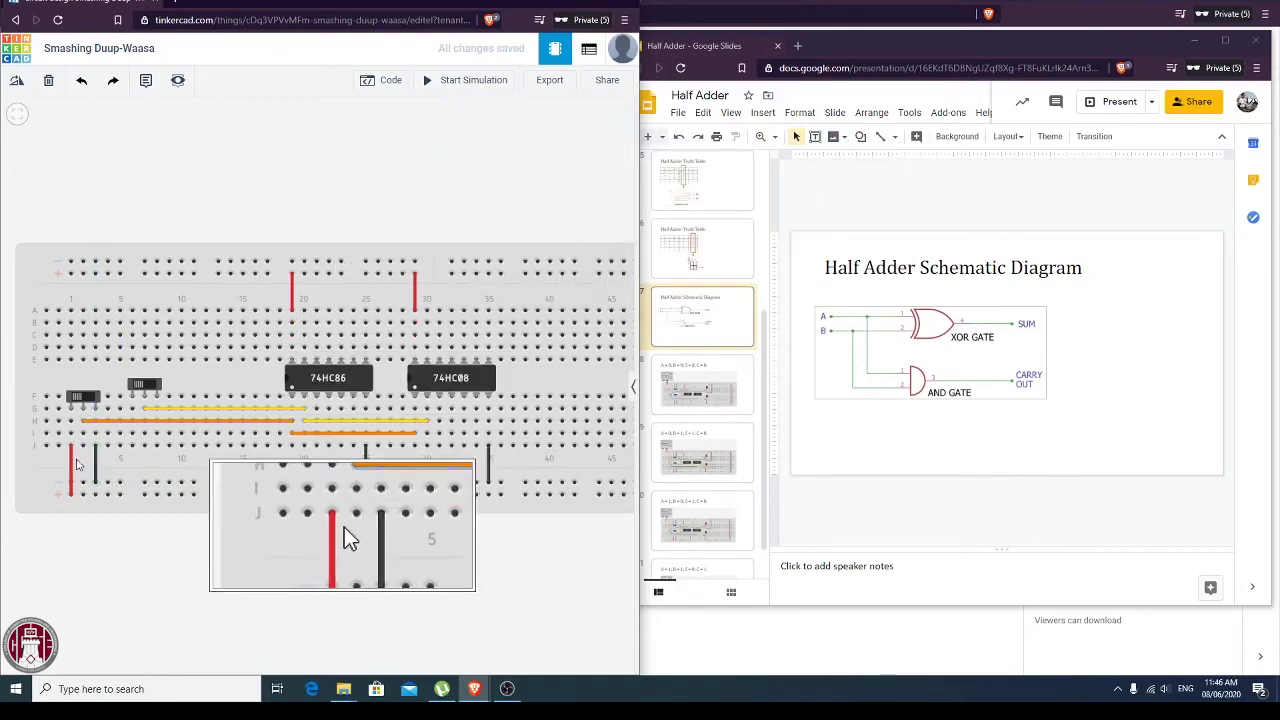
left_click(133, 448)
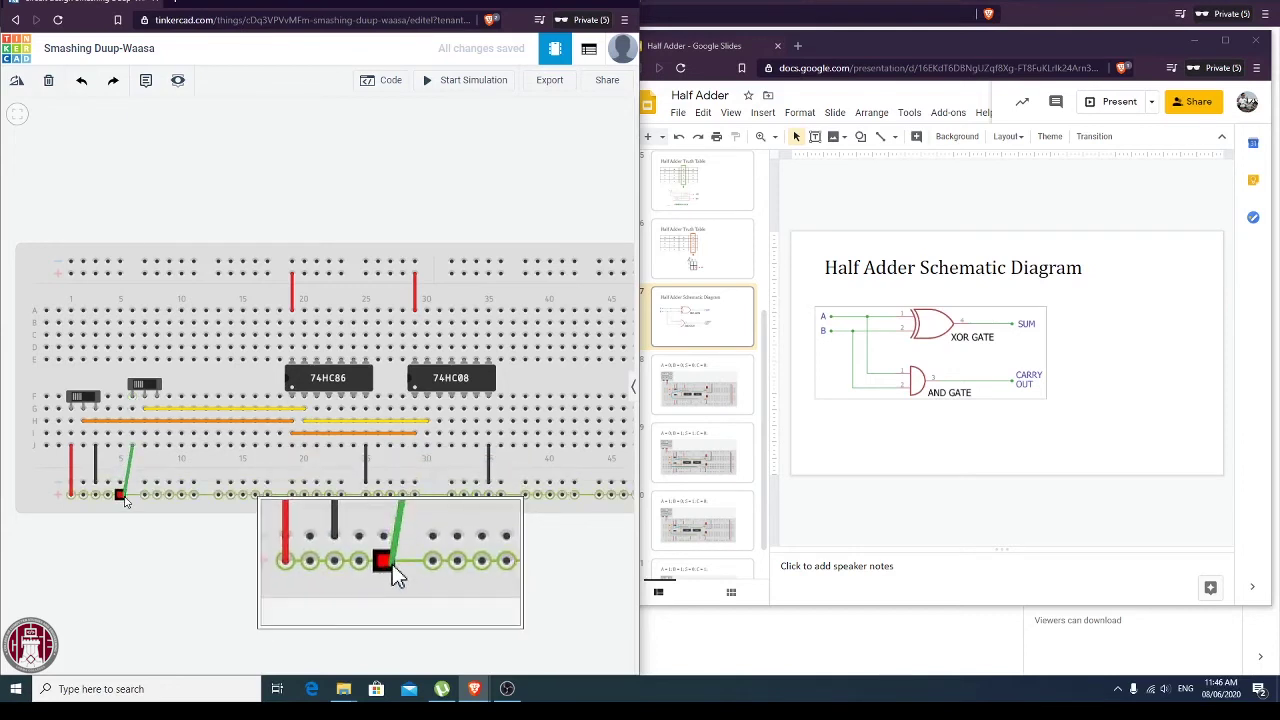
left_click(120, 495)
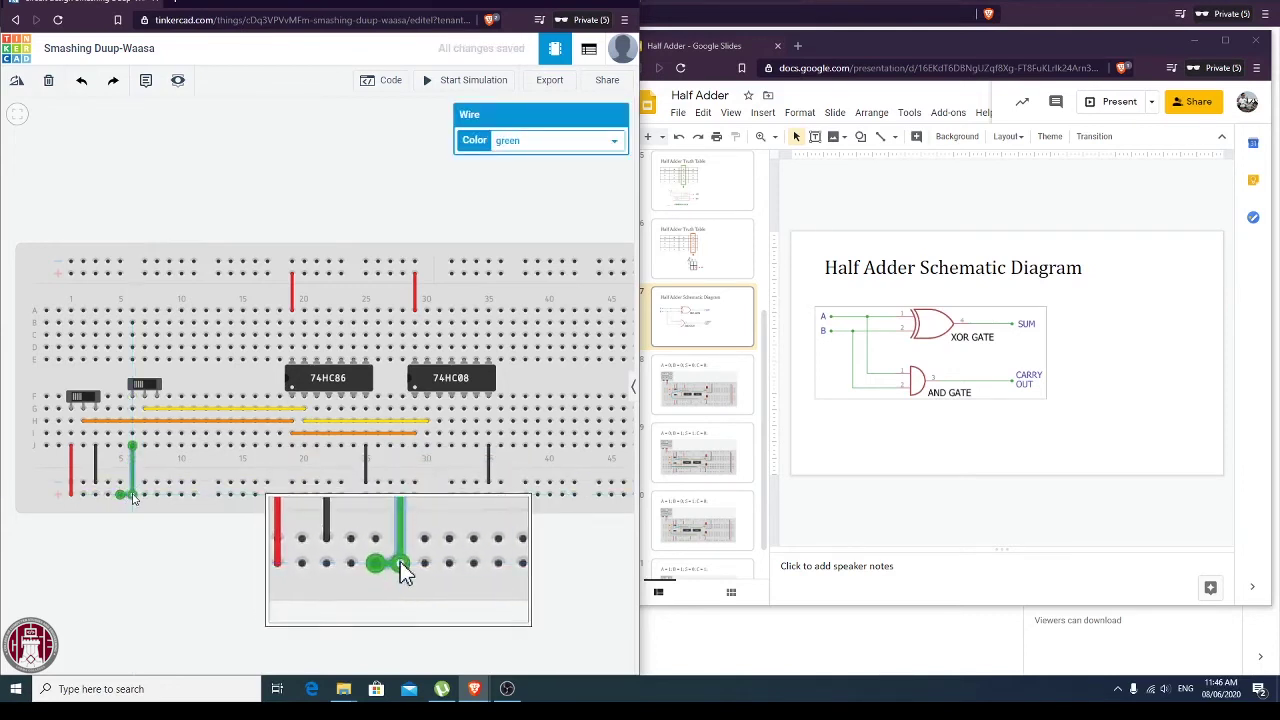
left_click(540, 140)
left_click(500, 182)
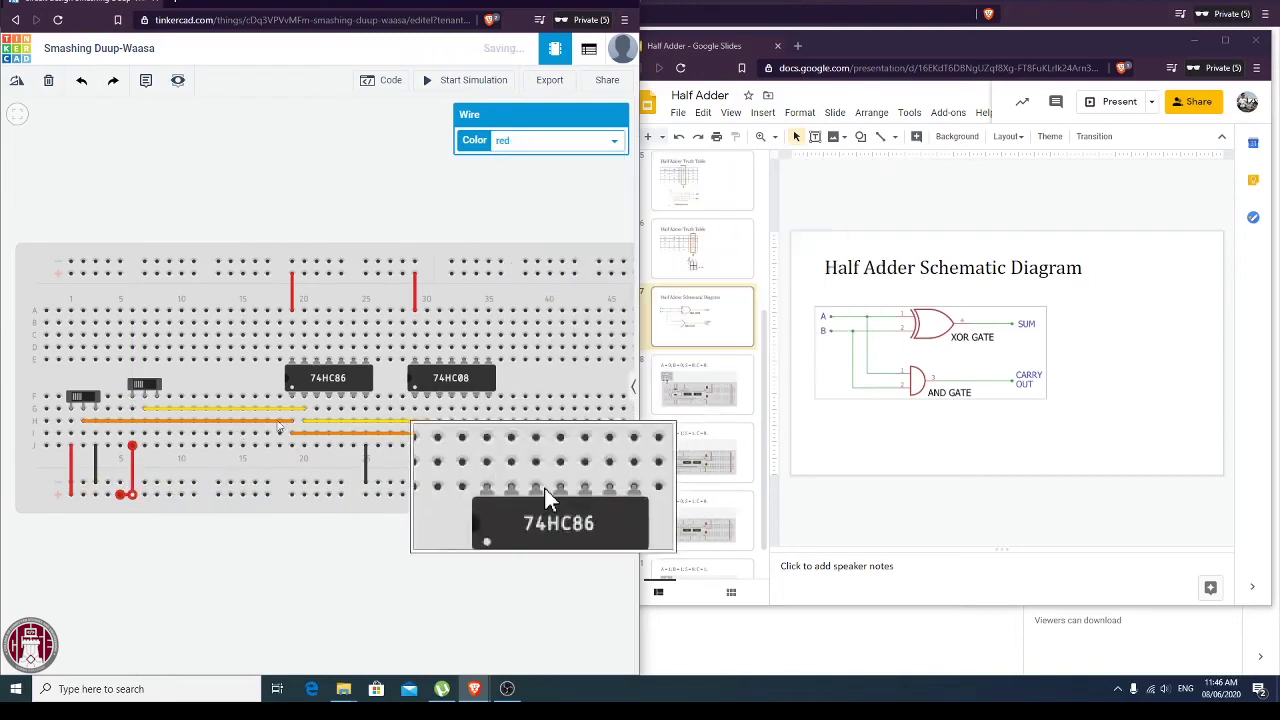
Wire the second slideswitch's column 8 from row J to the lower negative rail and color the wire black.
left_click(157, 446)
left_click(157, 482)
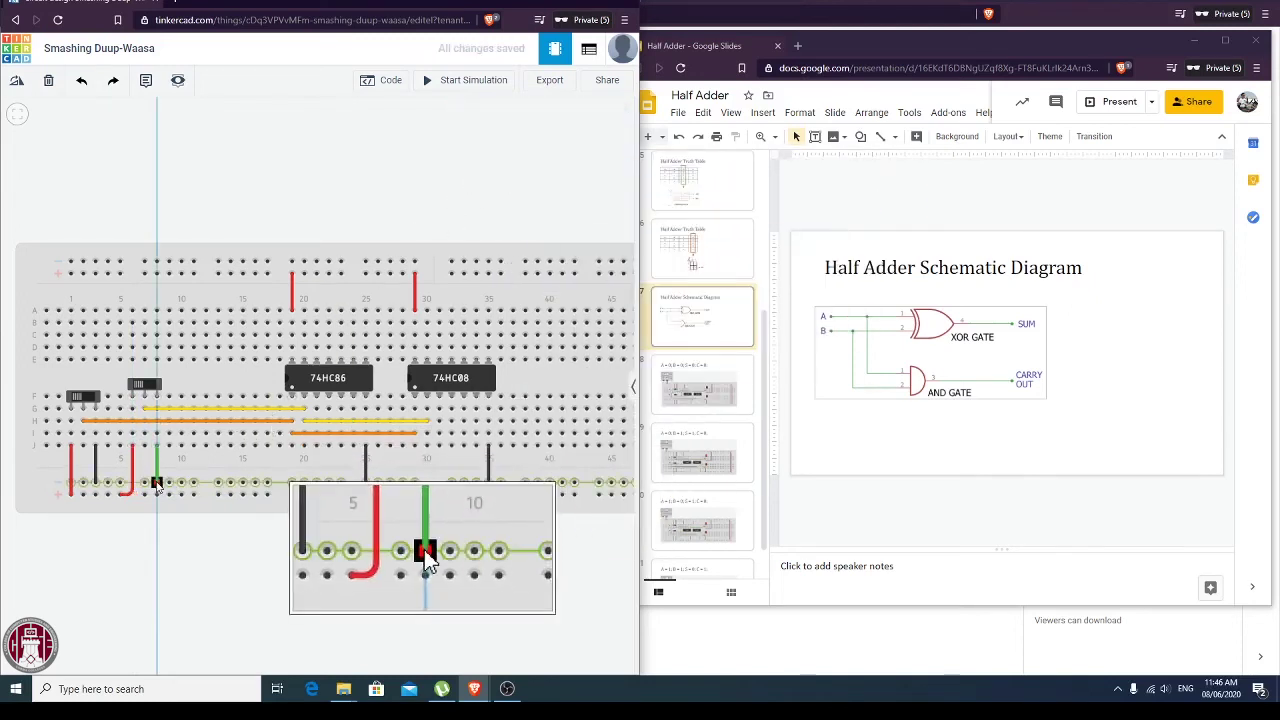
left_click(540, 140)
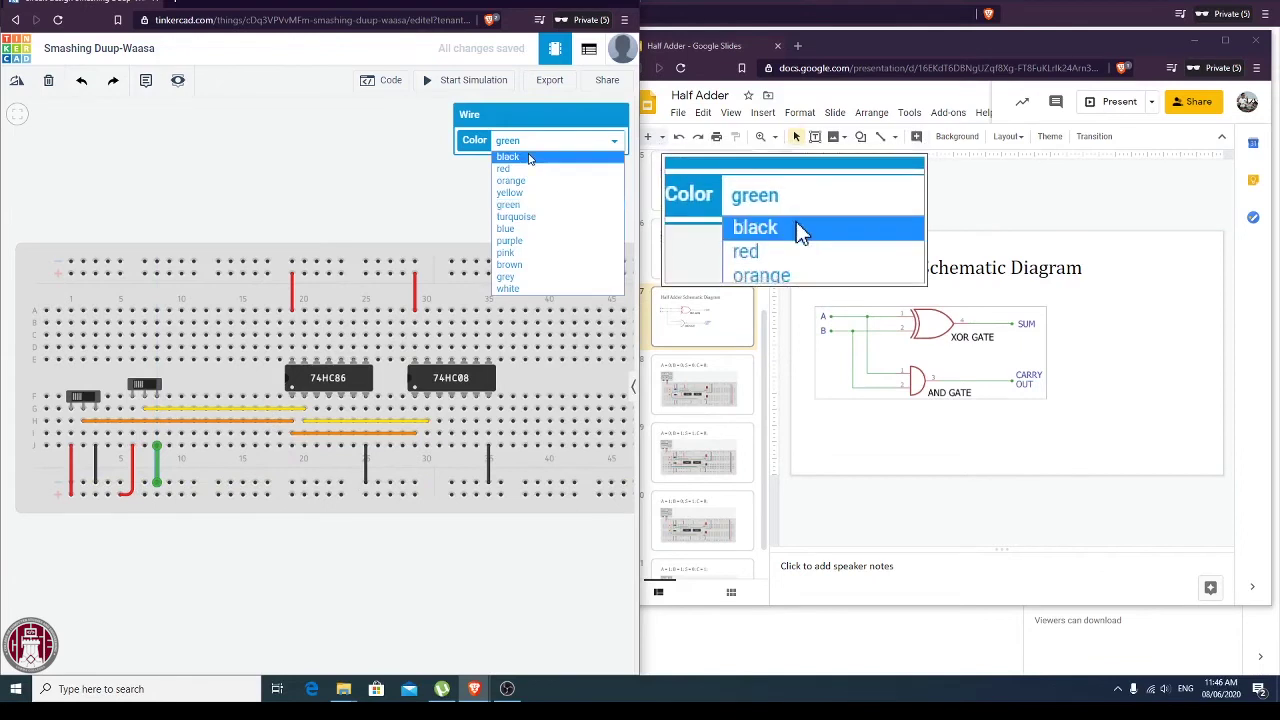
left_click(500, 158)
left_click(518, 298)
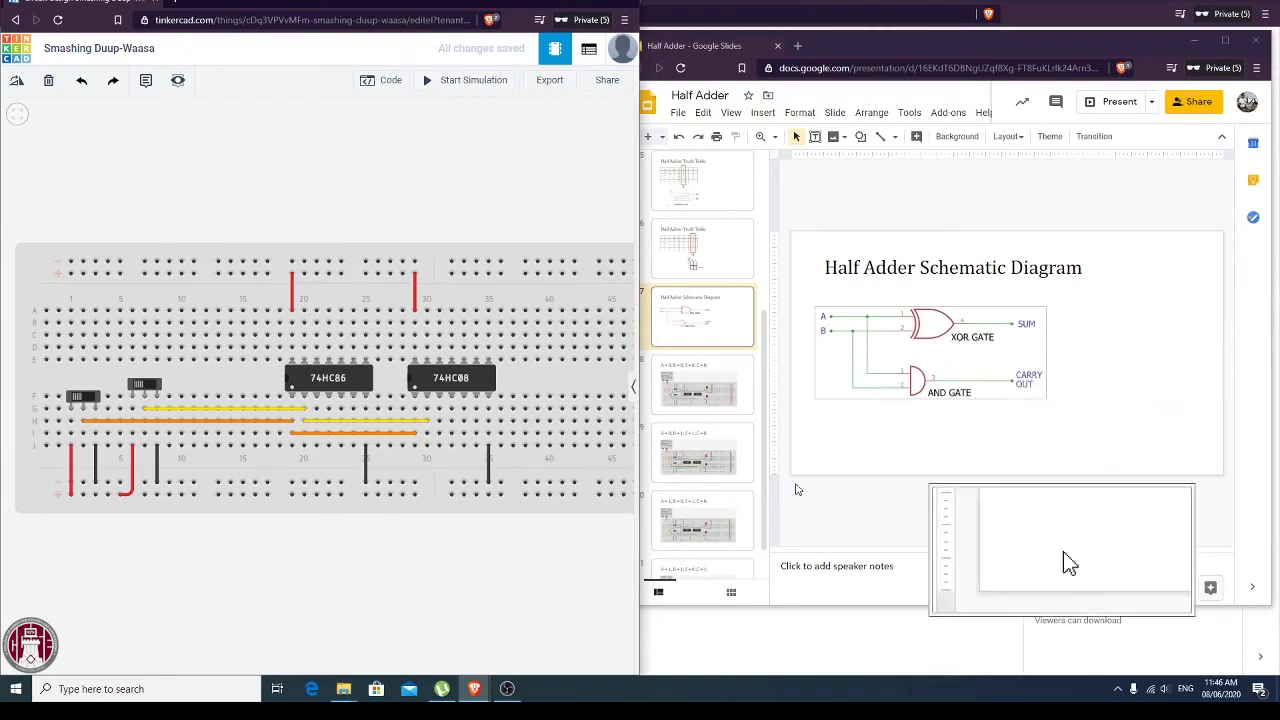
Place a 1 kΩ resistor across the breadboard's center gap at column 41 and a copy of it at column 46.
left_click_drag(526, 571, 409, 573)
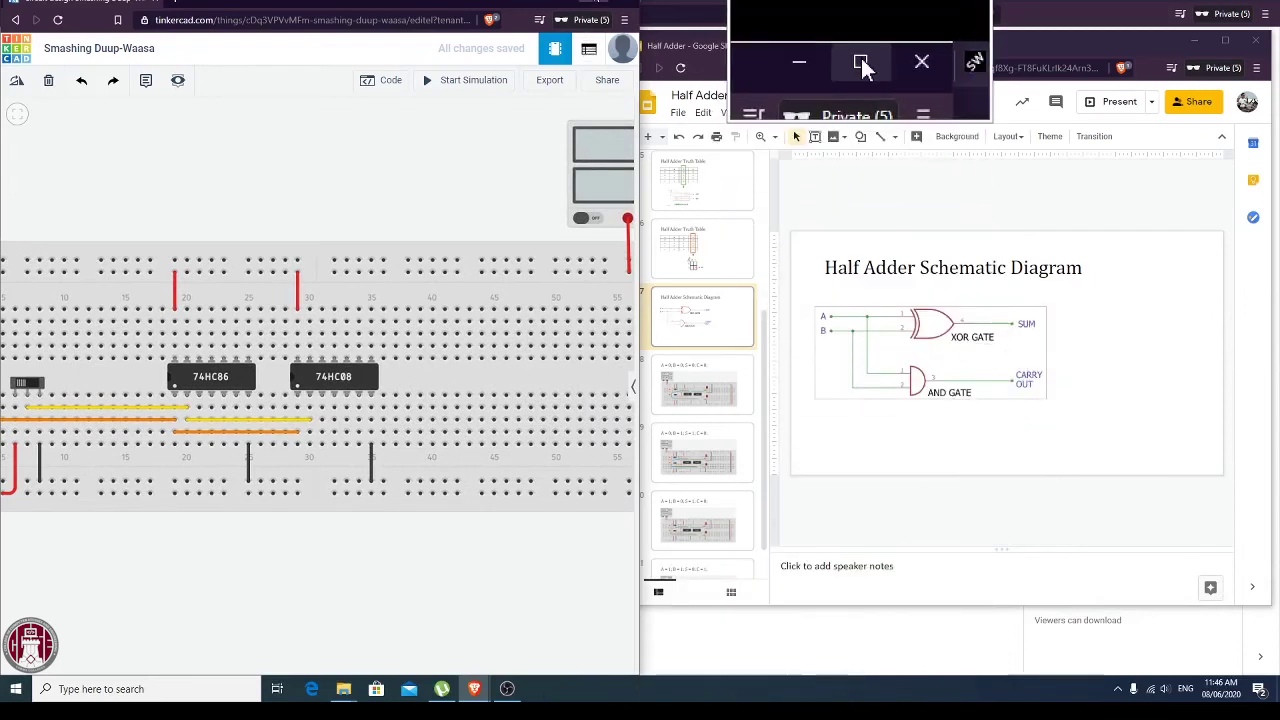
left_click(861, 58)
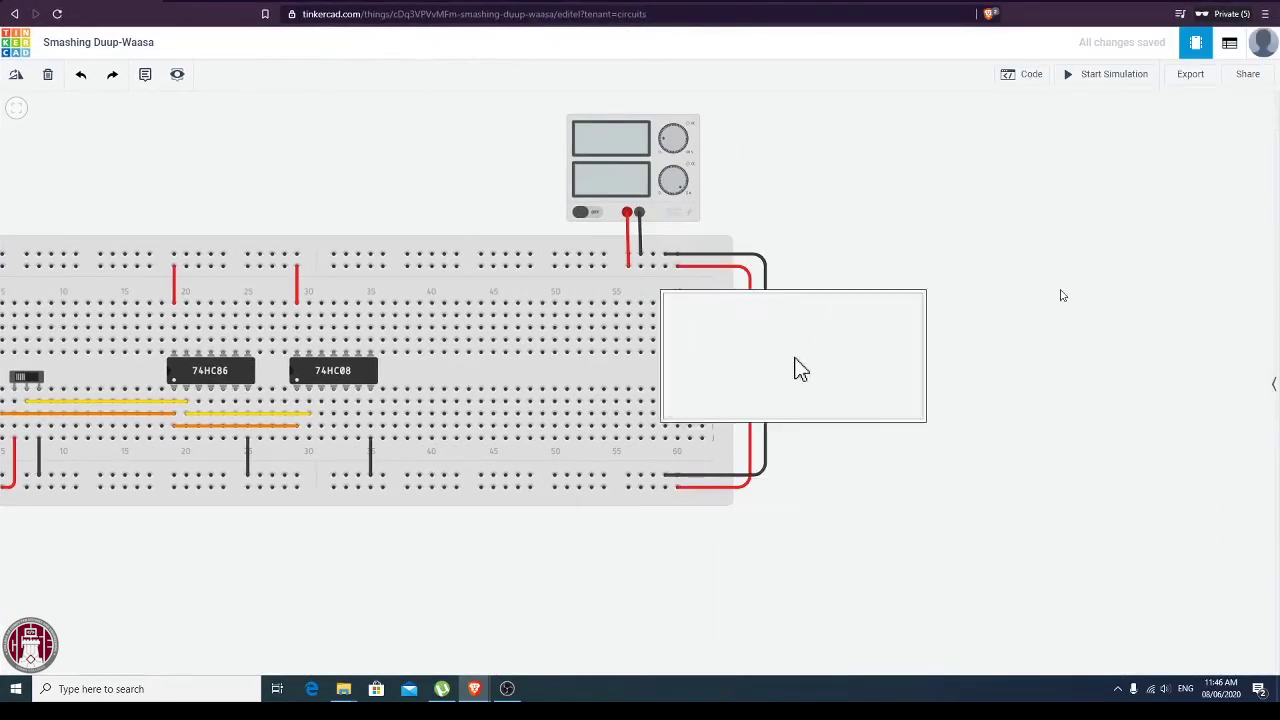
left_click_drag(817, 517, 1019, 482)
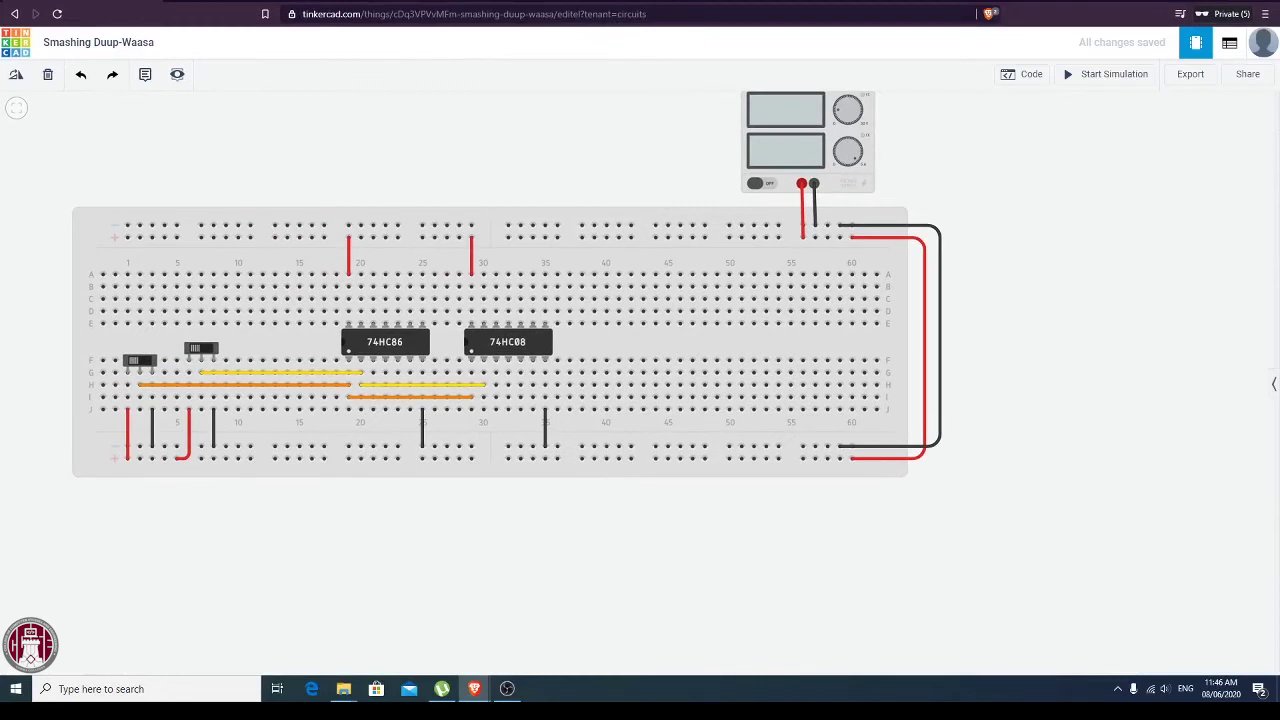
left_click(1273, 388)
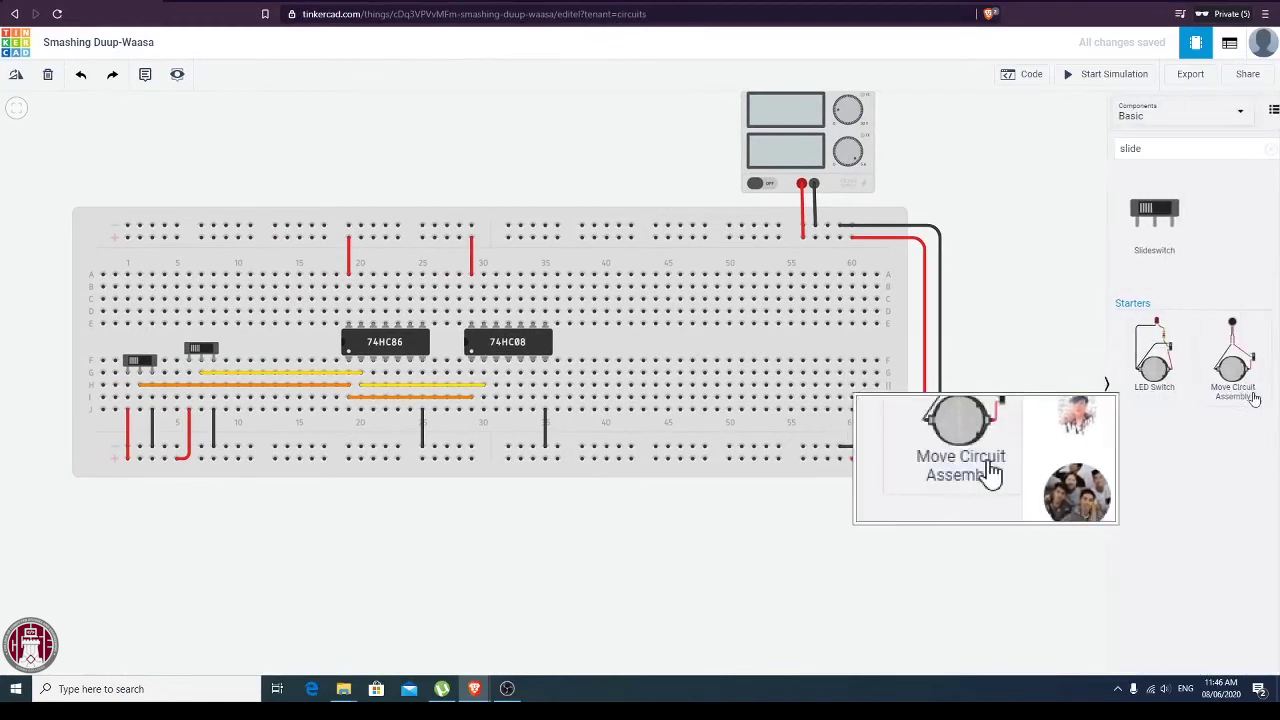
double_click(1110, 148)
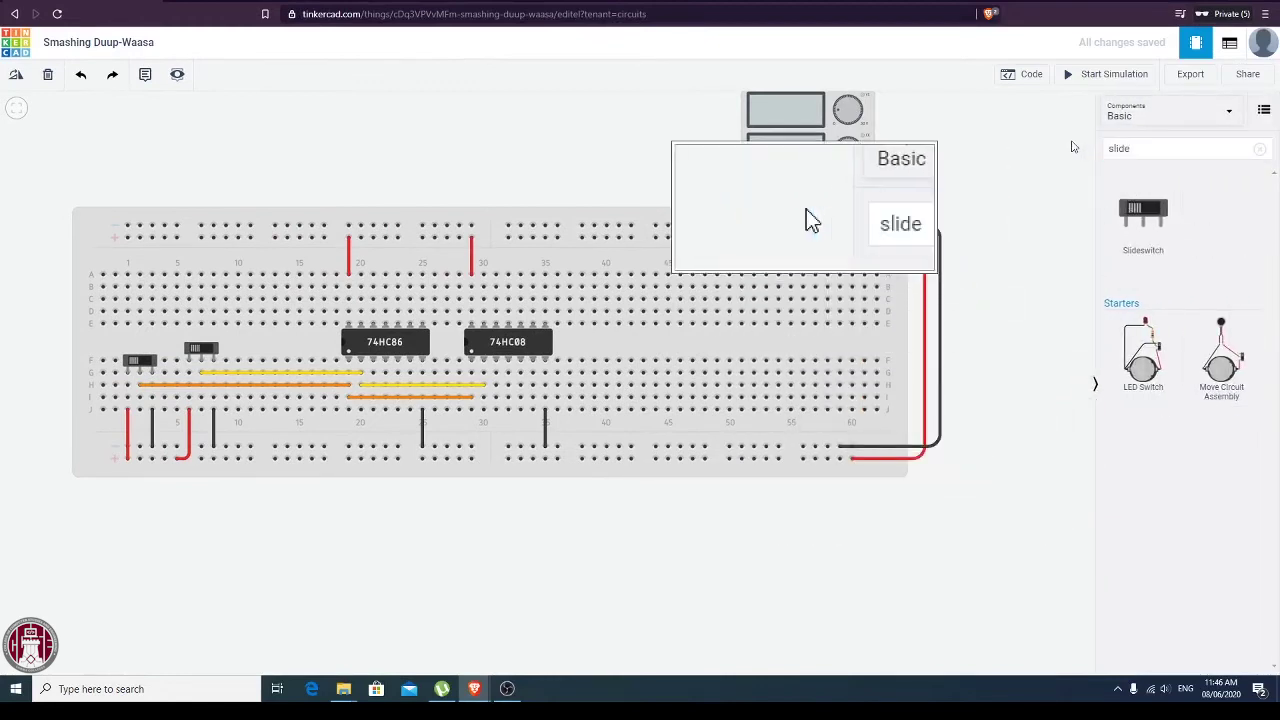
type("res")
left_click(1130, 214)
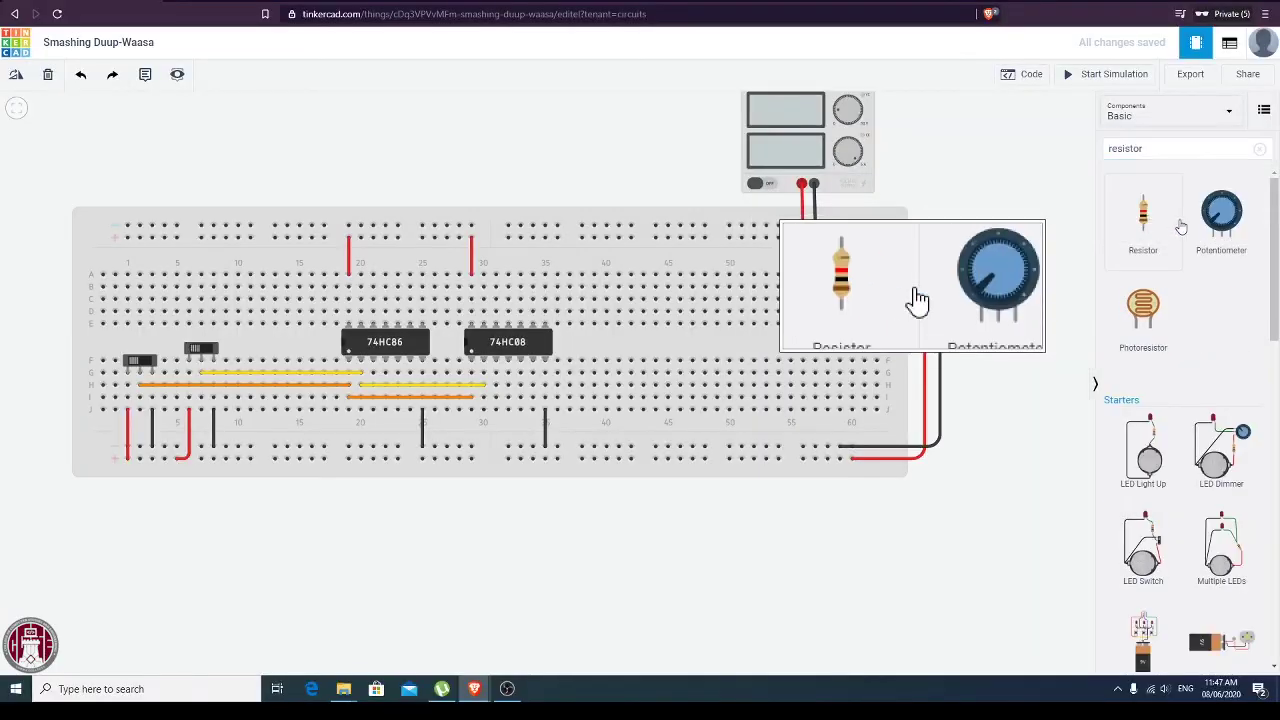
left_click_drag(1145, 220, 620, 355)
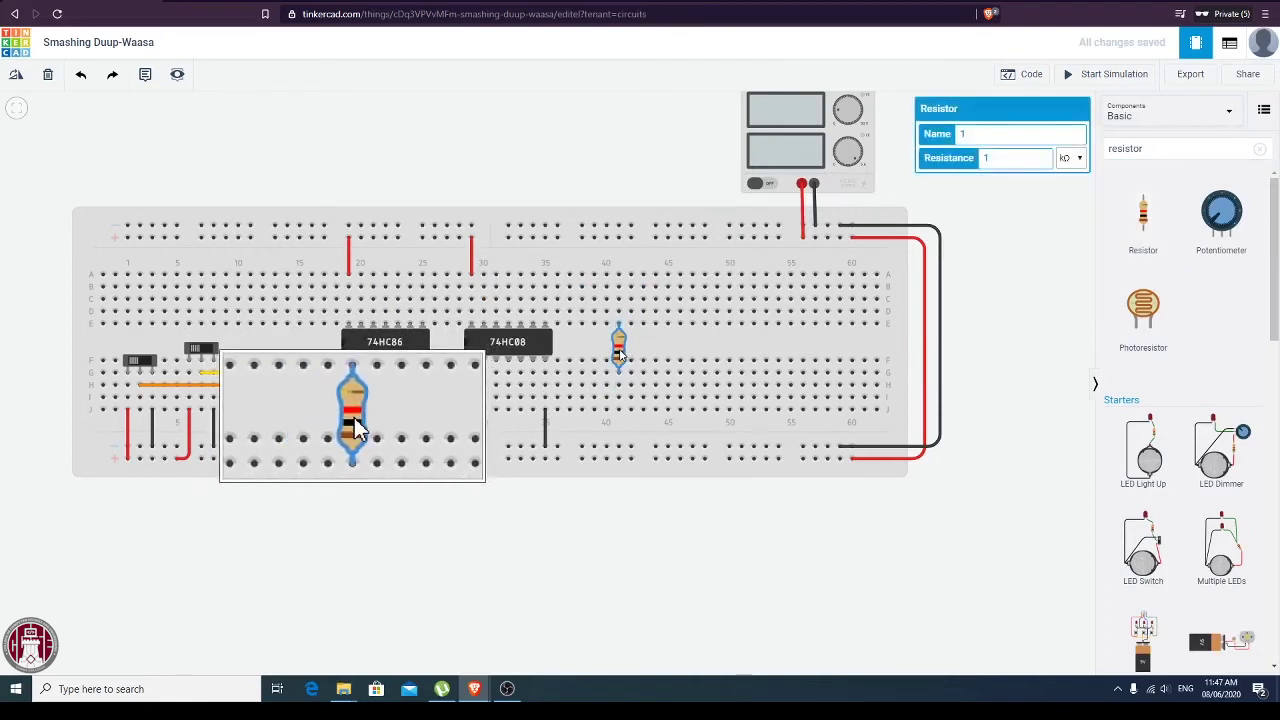
key("ctrl+c")
key("ctrl+v")
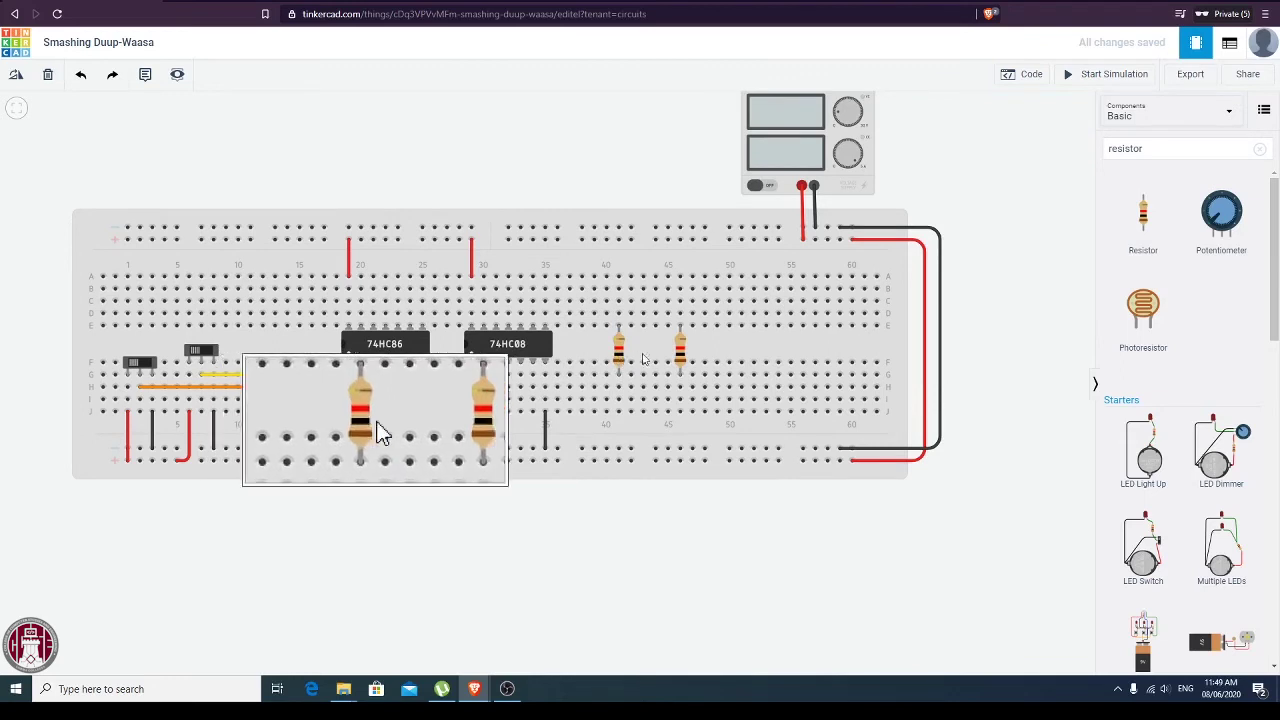
Place a red LED above the first resistor in columns 40 and 41, and a copy above the second in columns 45 and 46.
left_click(1156, 149)
left_click_drag(1156, 149, 1095, 154)
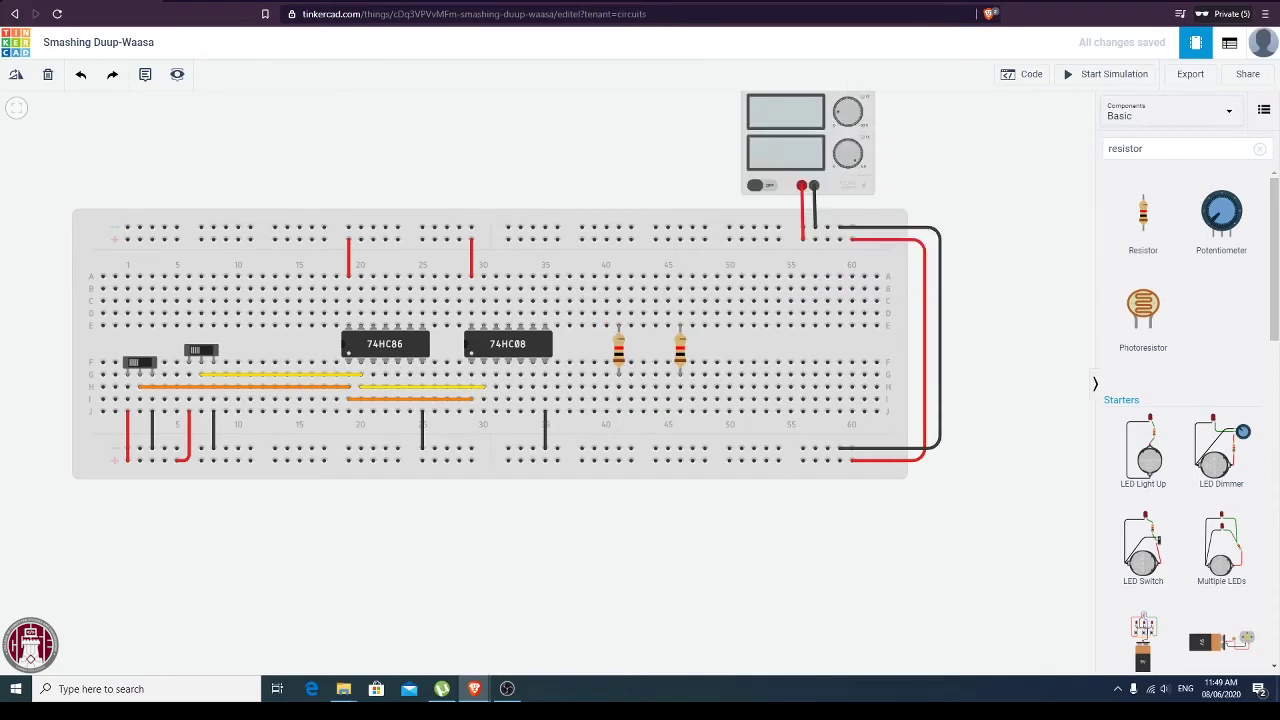
double_click(1166, 148)
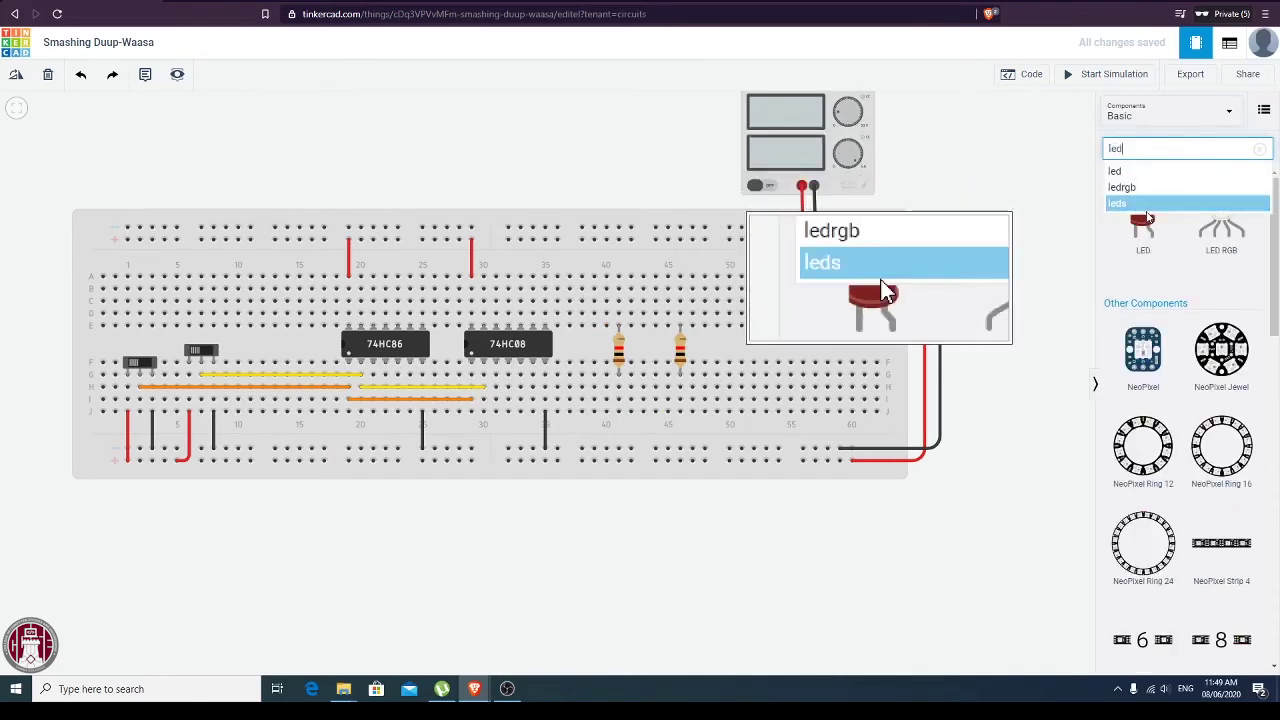
left_click_drag(1143, 212, 612, 304)
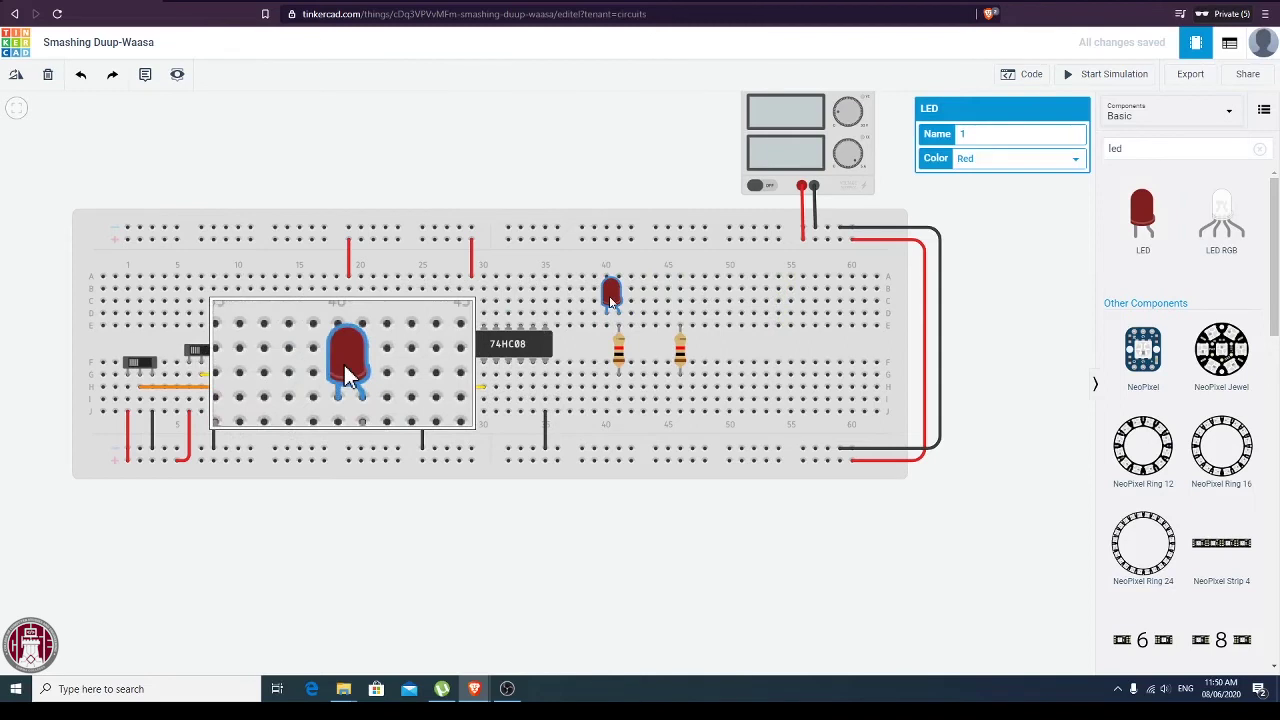
key("ctrl+c")
key("ctrl+v")
left_click(674, 305)
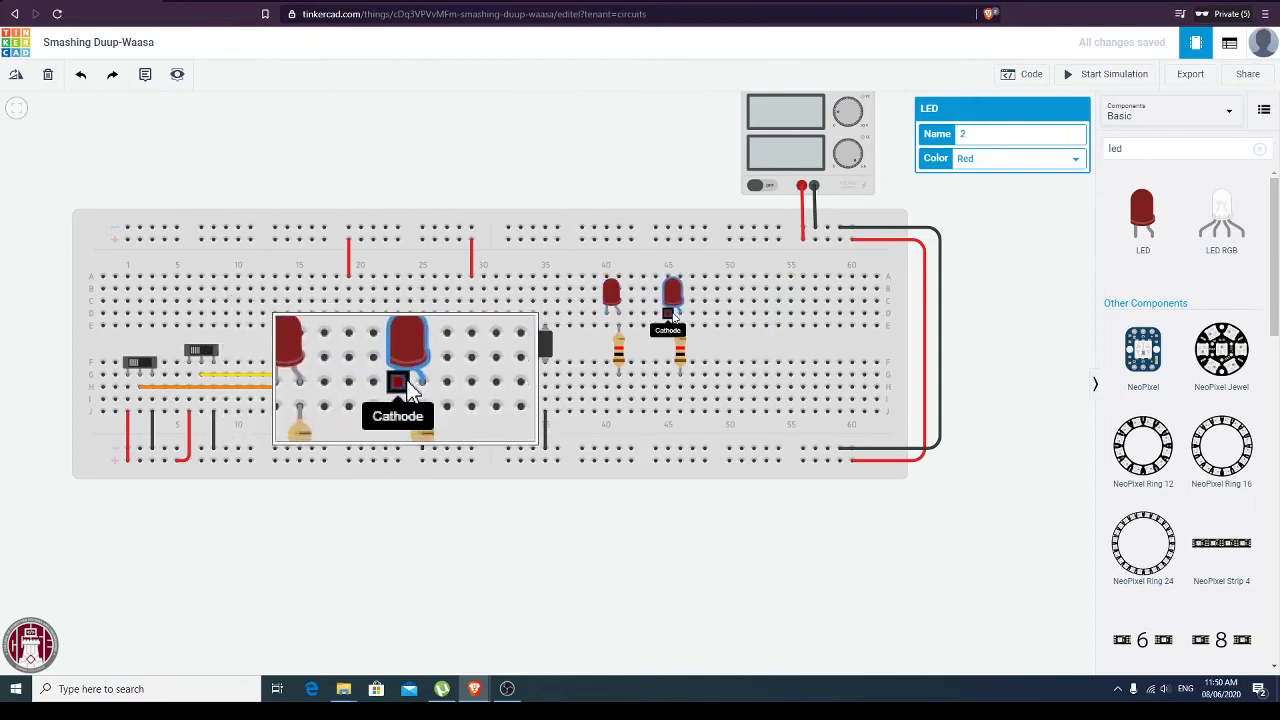
Wire the first LED's cathode column 40 from row A to the upper negative rail and color the wire black.
left_click(617, 284)
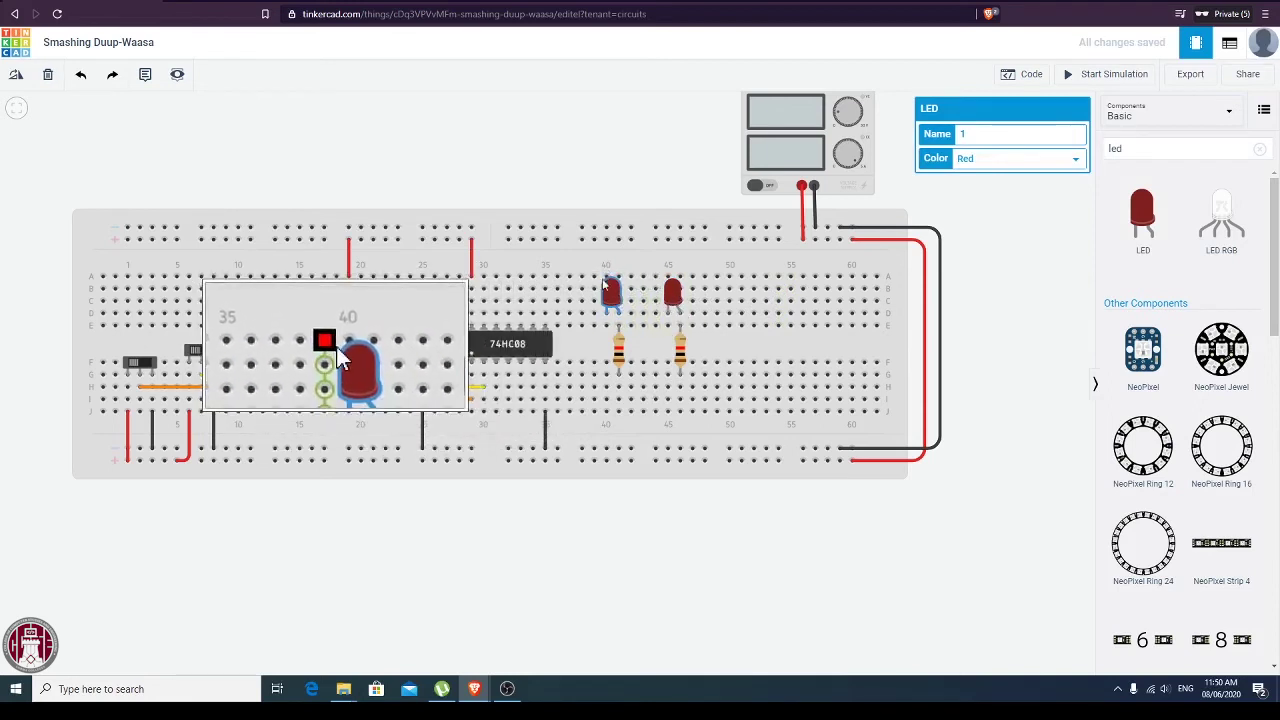
left_click(606, 228)
left_click(343, 297)
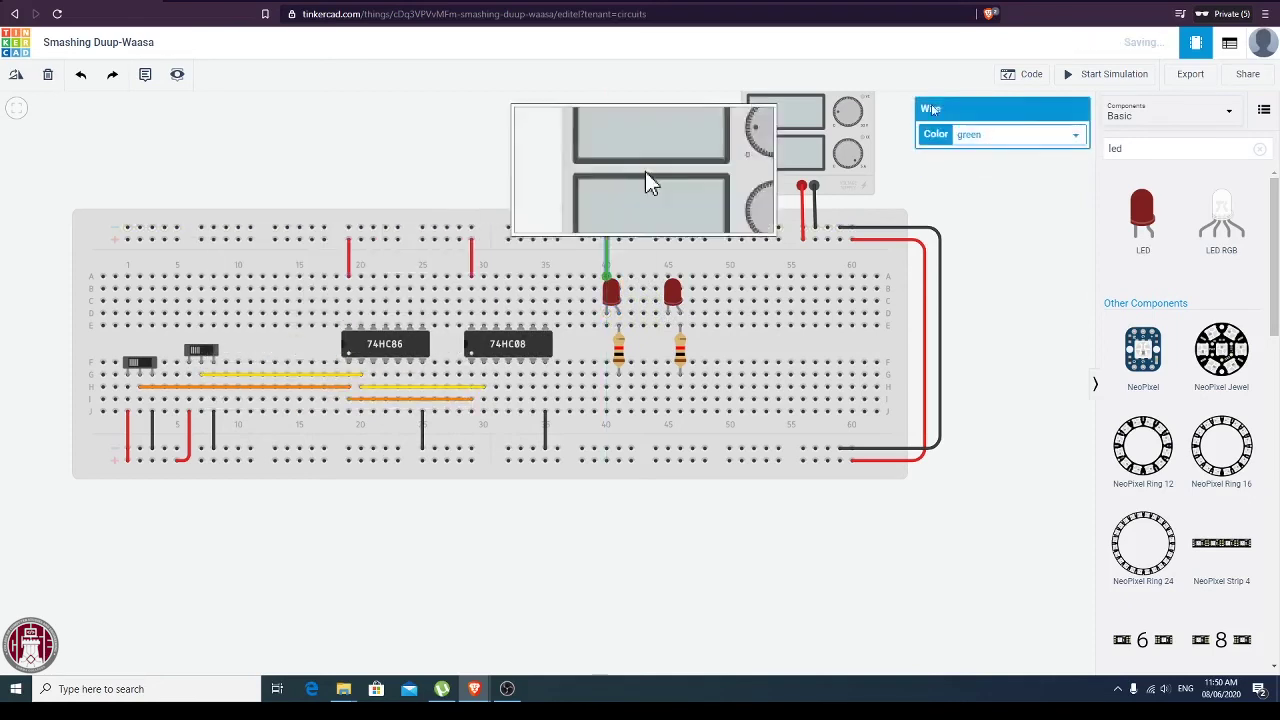
left_click(1000, 134)
left_click(965, 160)
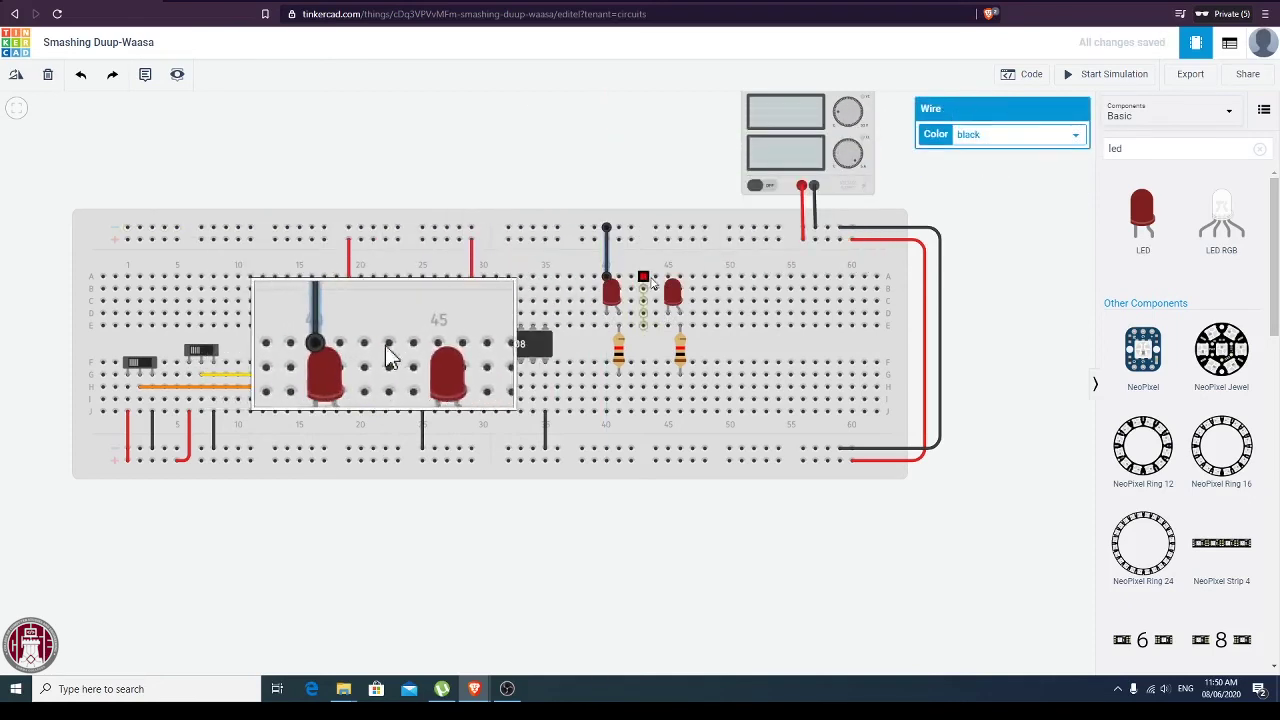
Wire the second LED's cathode column 45 from row A to the upper negative rail and color the wire black.
left_click(669, 229)
left_click(668, 276)
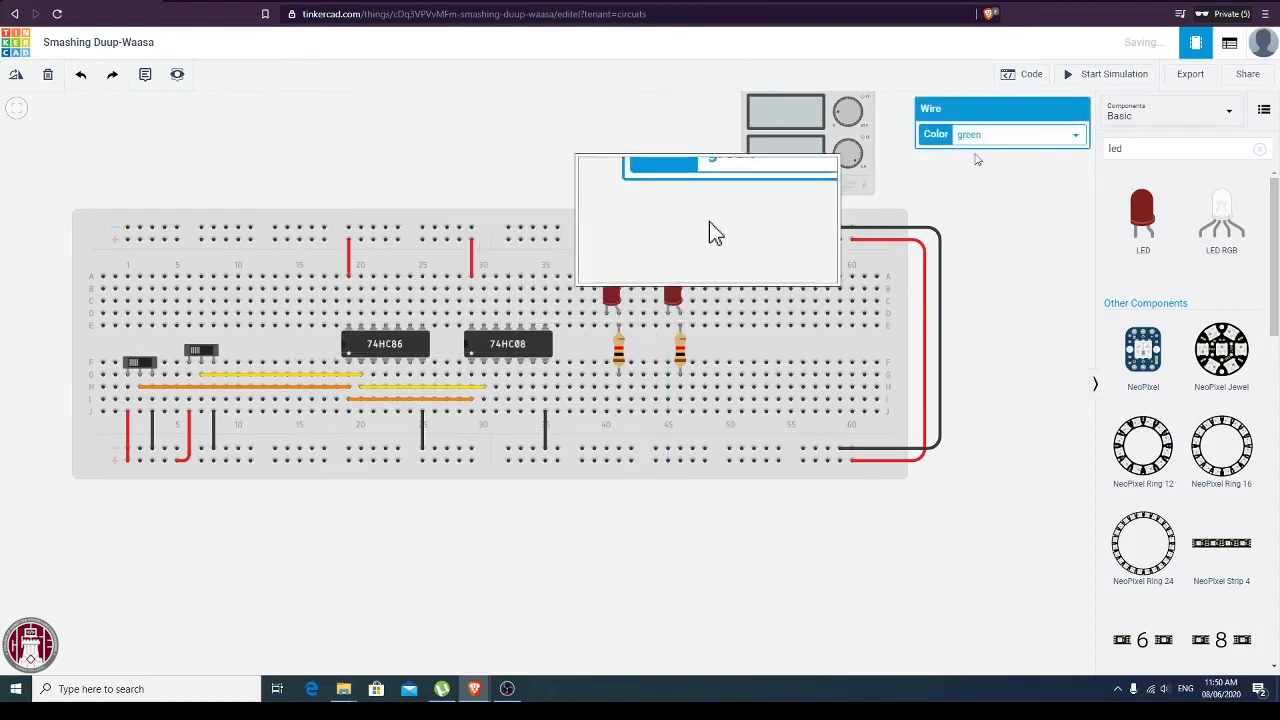
left_click(1000, 134)
left_click(965, 152)
left_click(700, 140)
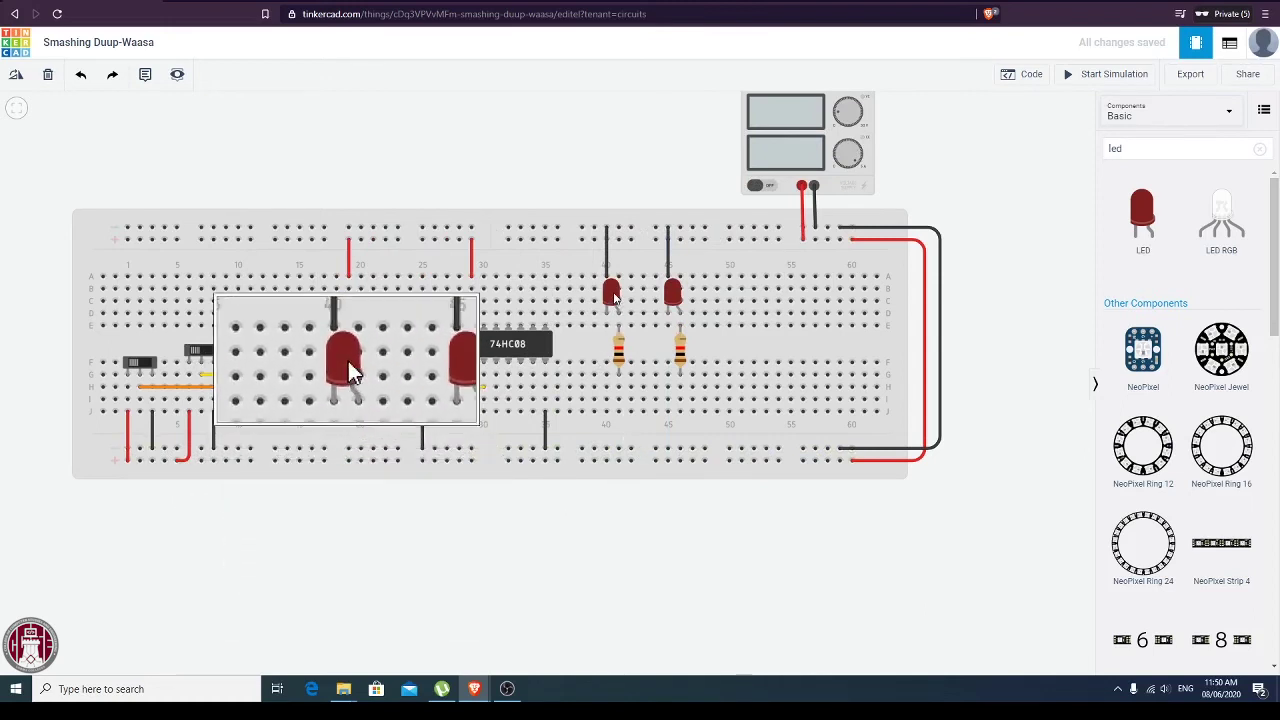
Move the first LED and its resistor up one row and wire the 74HC86's column 21 to column 41 along row G in green.
left_click_drag(614, 296, 613, 283)
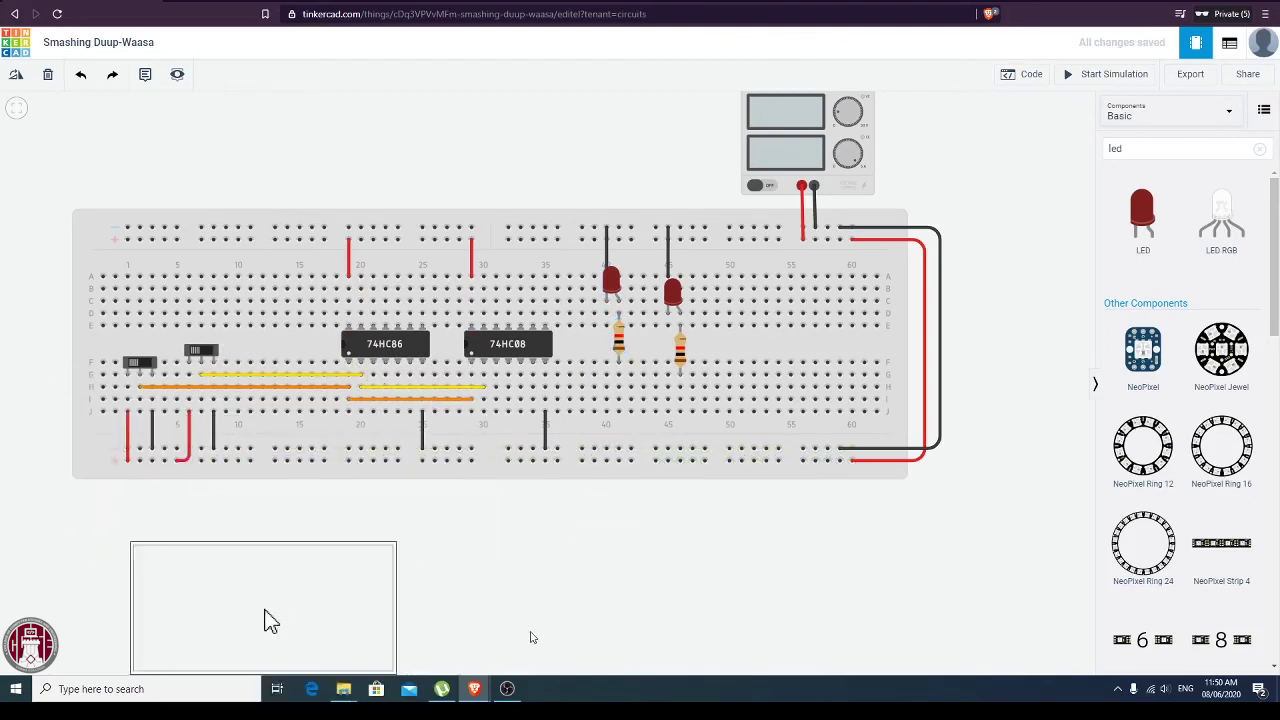
double_click(850, 14)
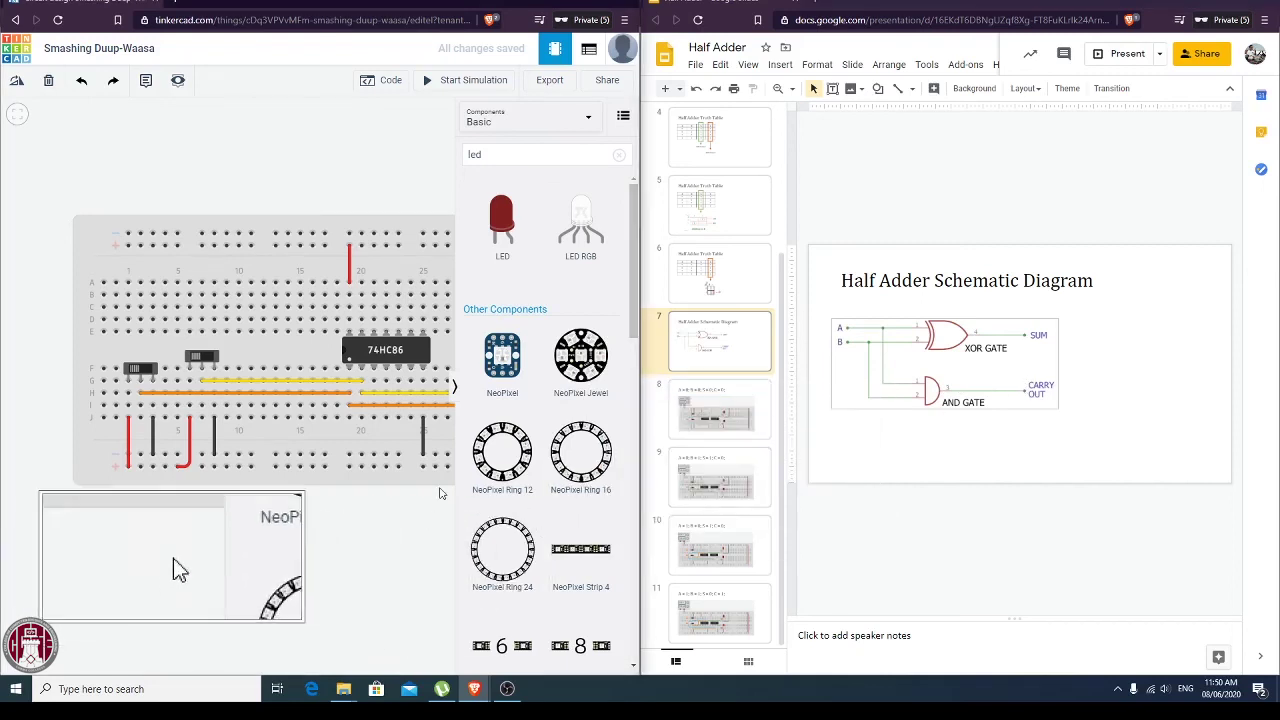
scroll(344, 529, "right", 10)
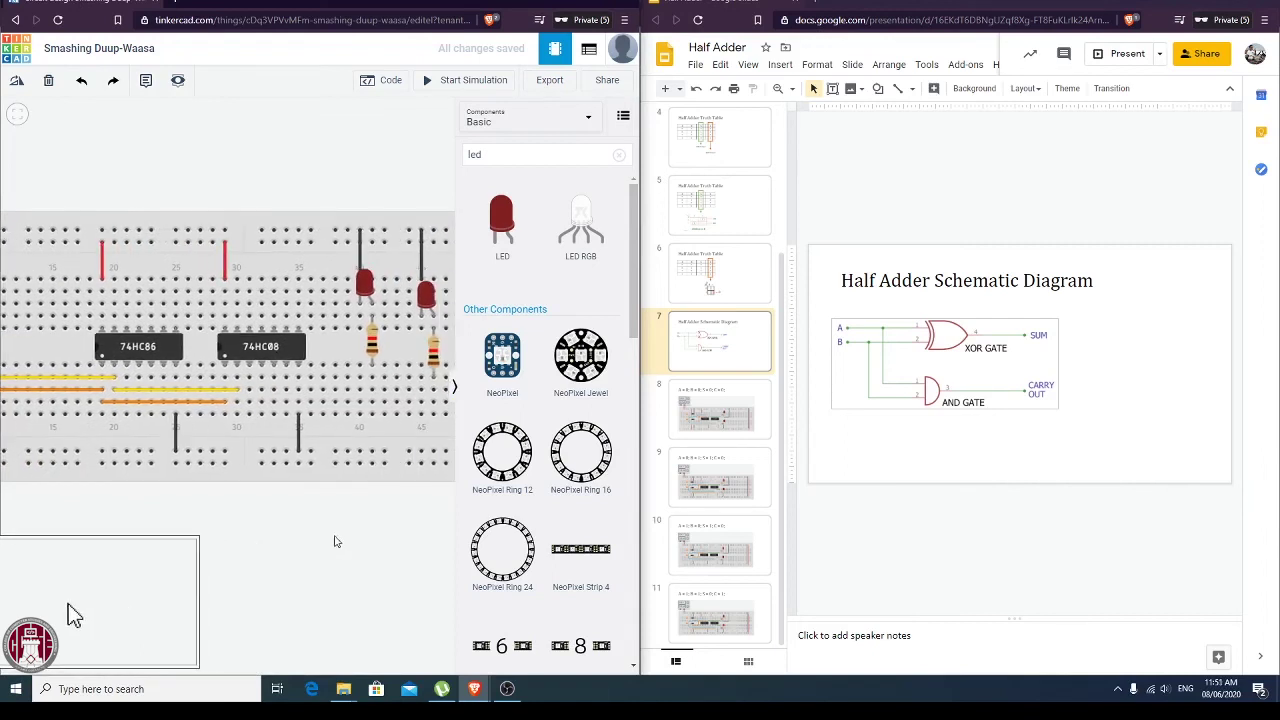
scroll(362, 543, "right", 1)
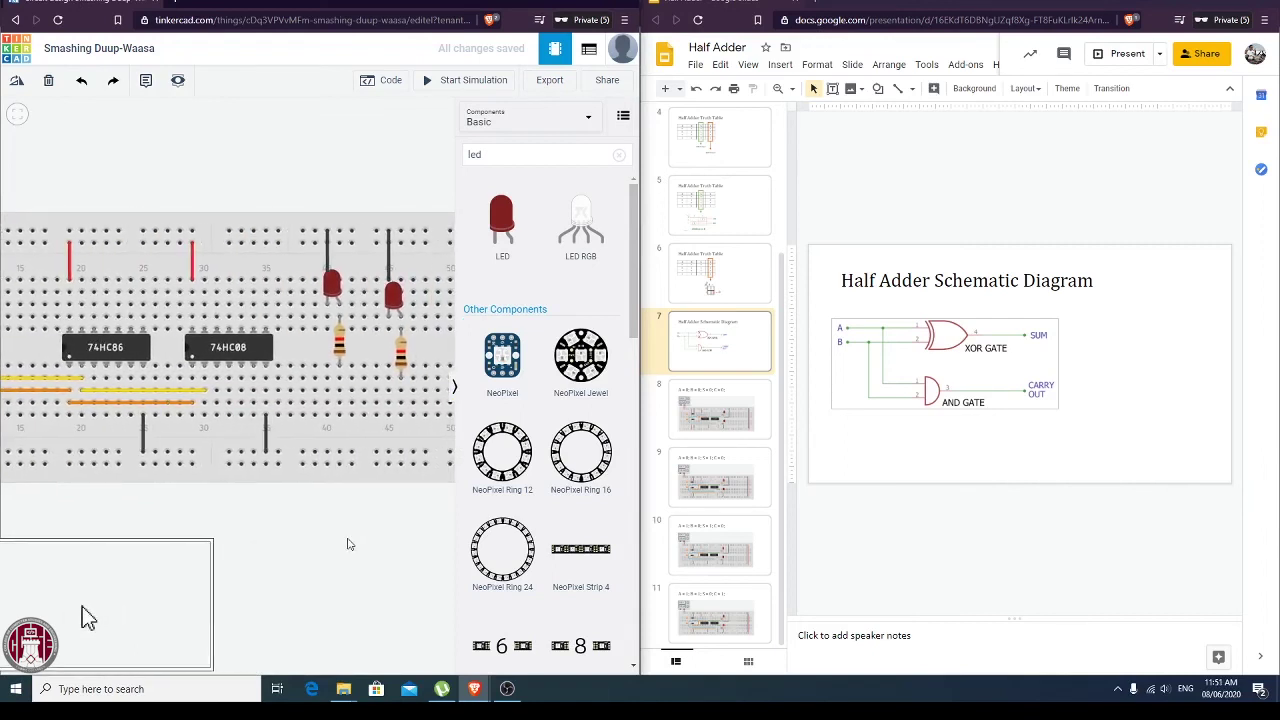
left_click(93, 380)
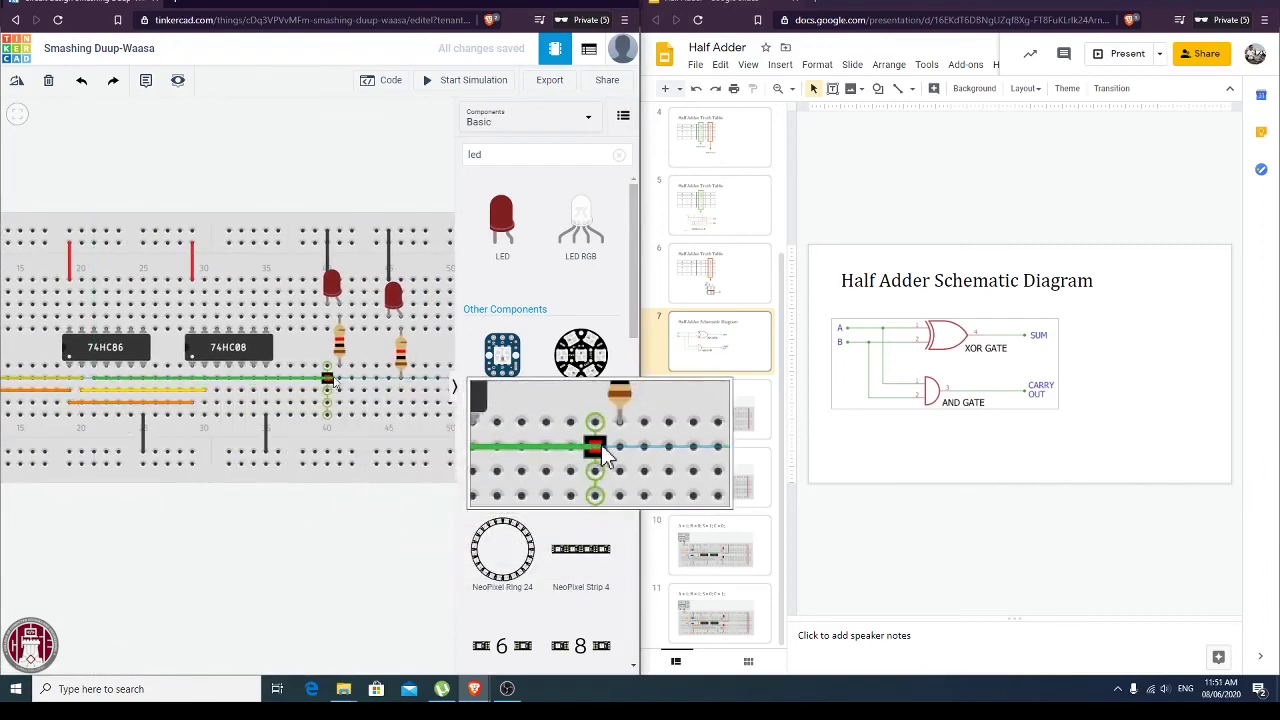
left_click(340, 380)
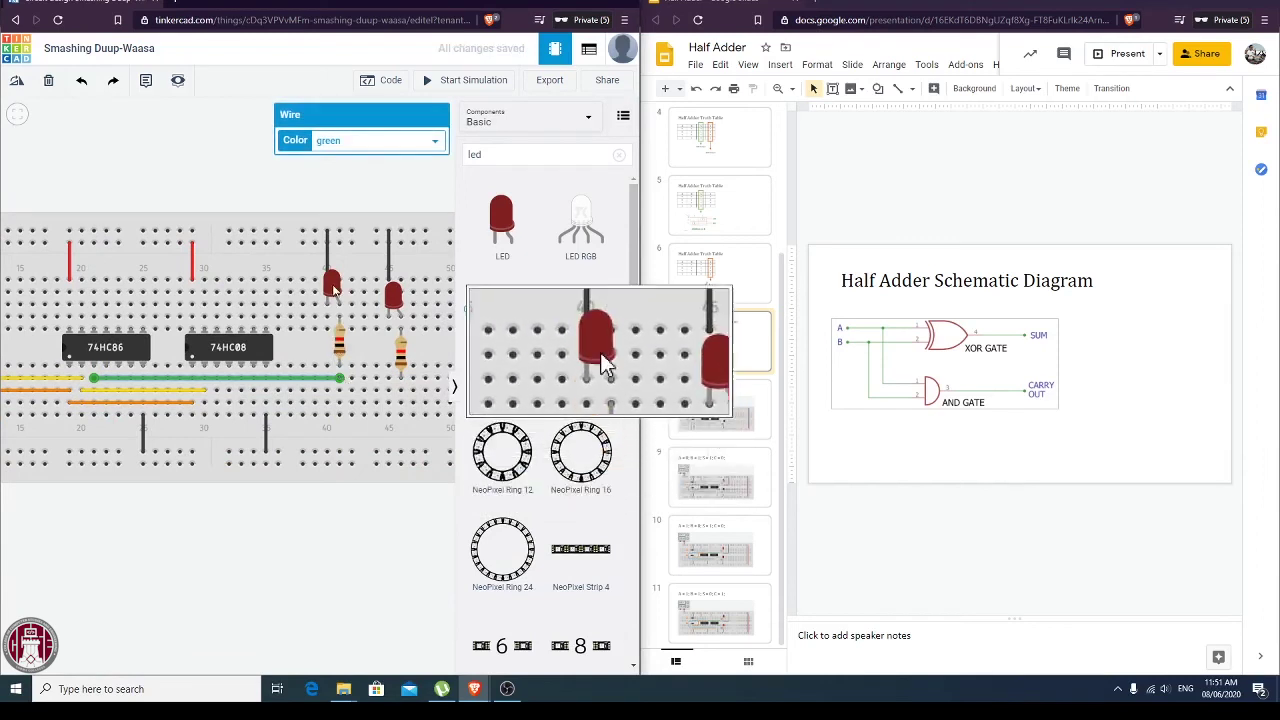
left_click(322, 510)
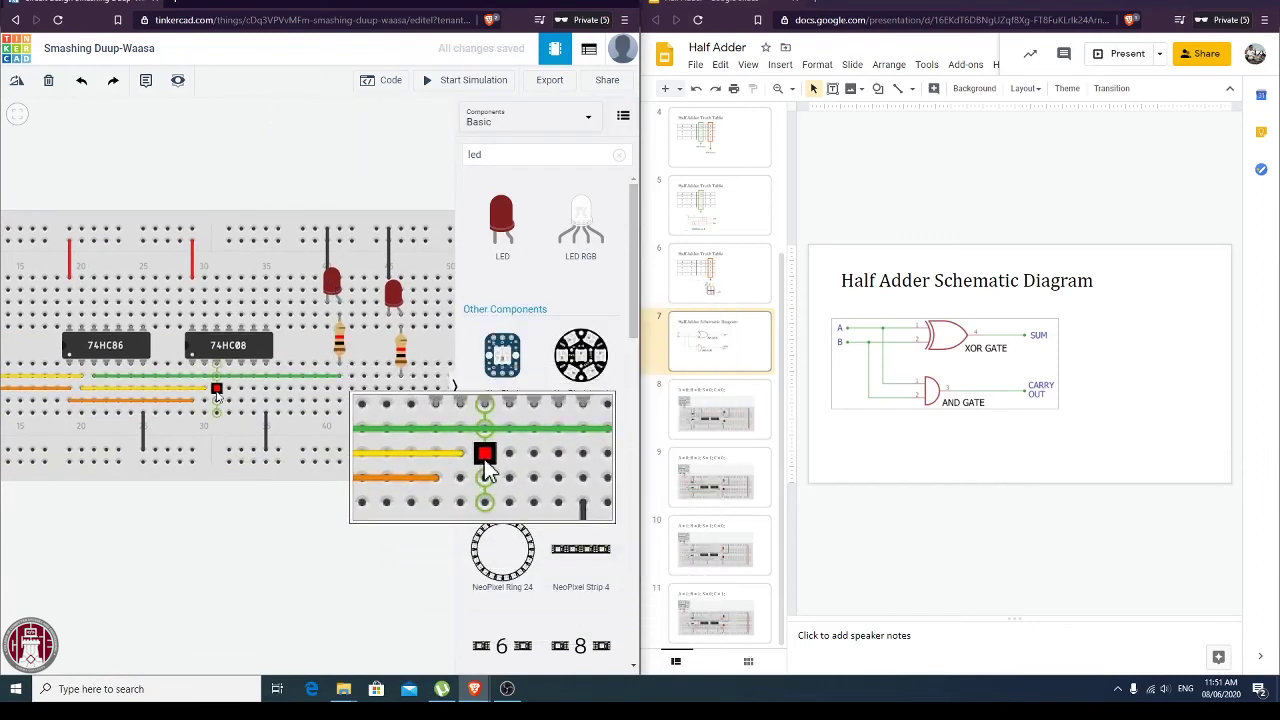
Wire the 74HC08's column 31 to the second resistor's column 46 along row H and color the wire blue.
left_click(216, 389)
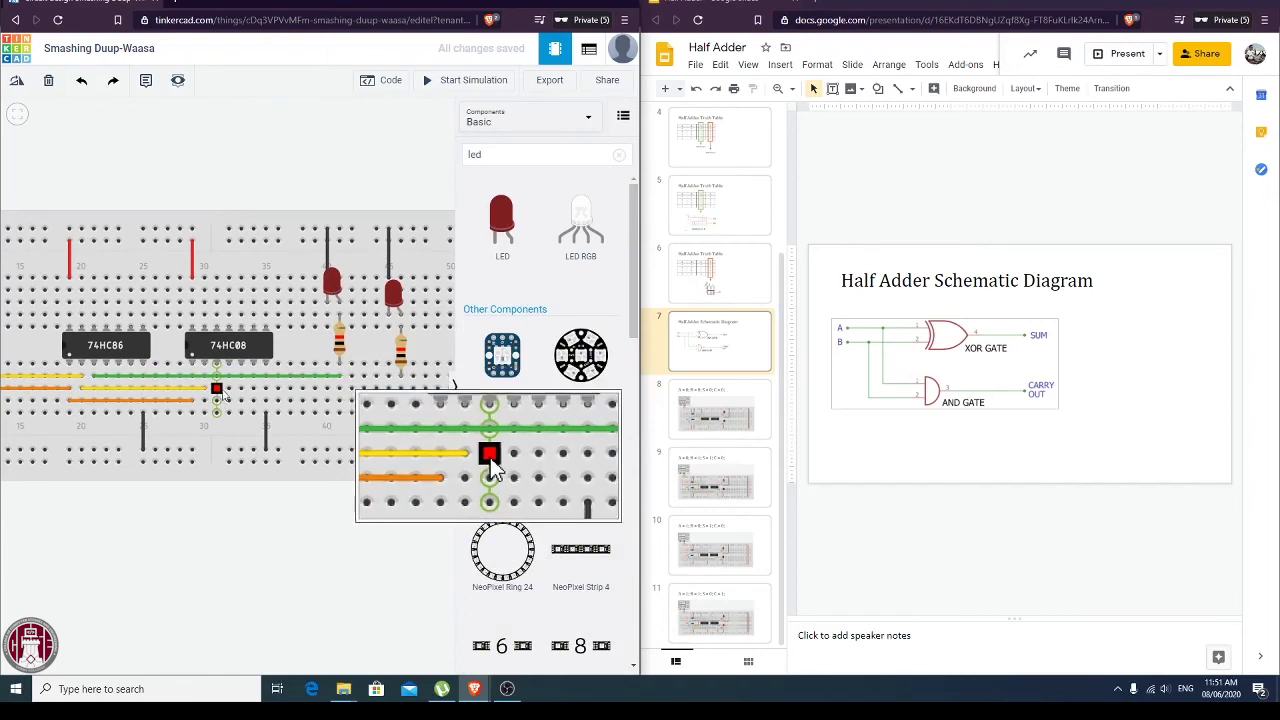
left_click(400, 389)
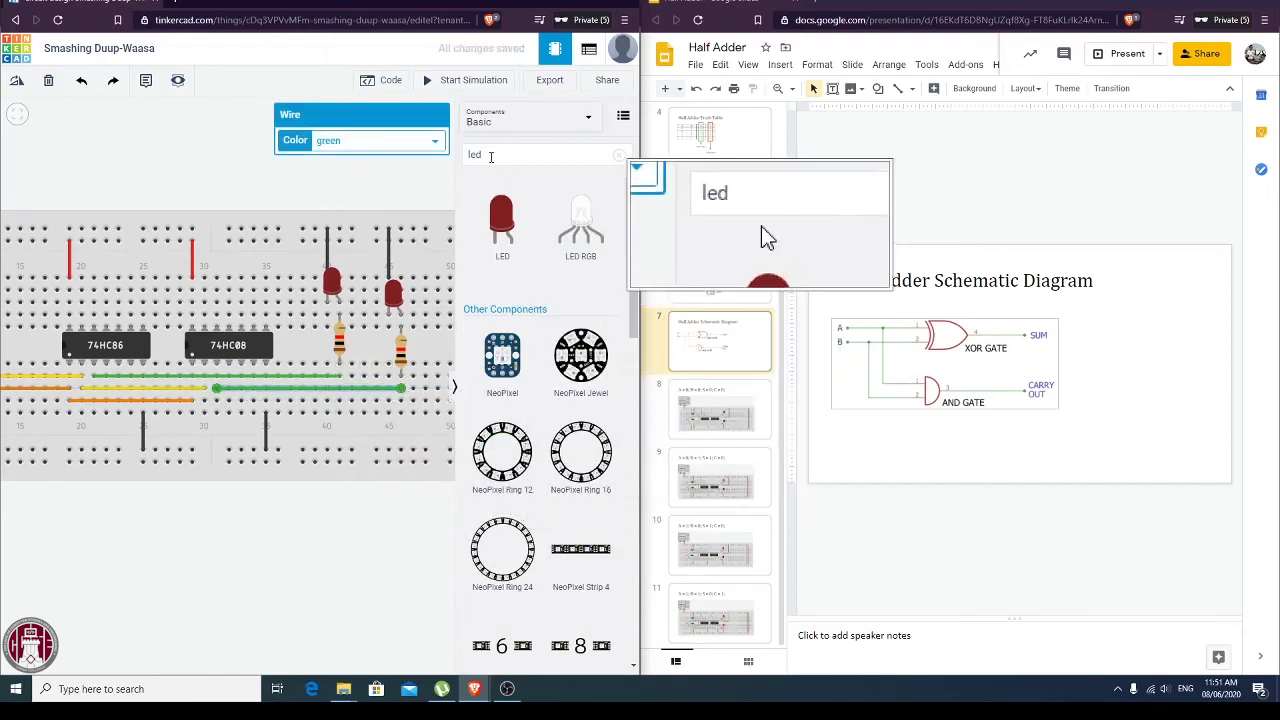
left_click(405, 143)
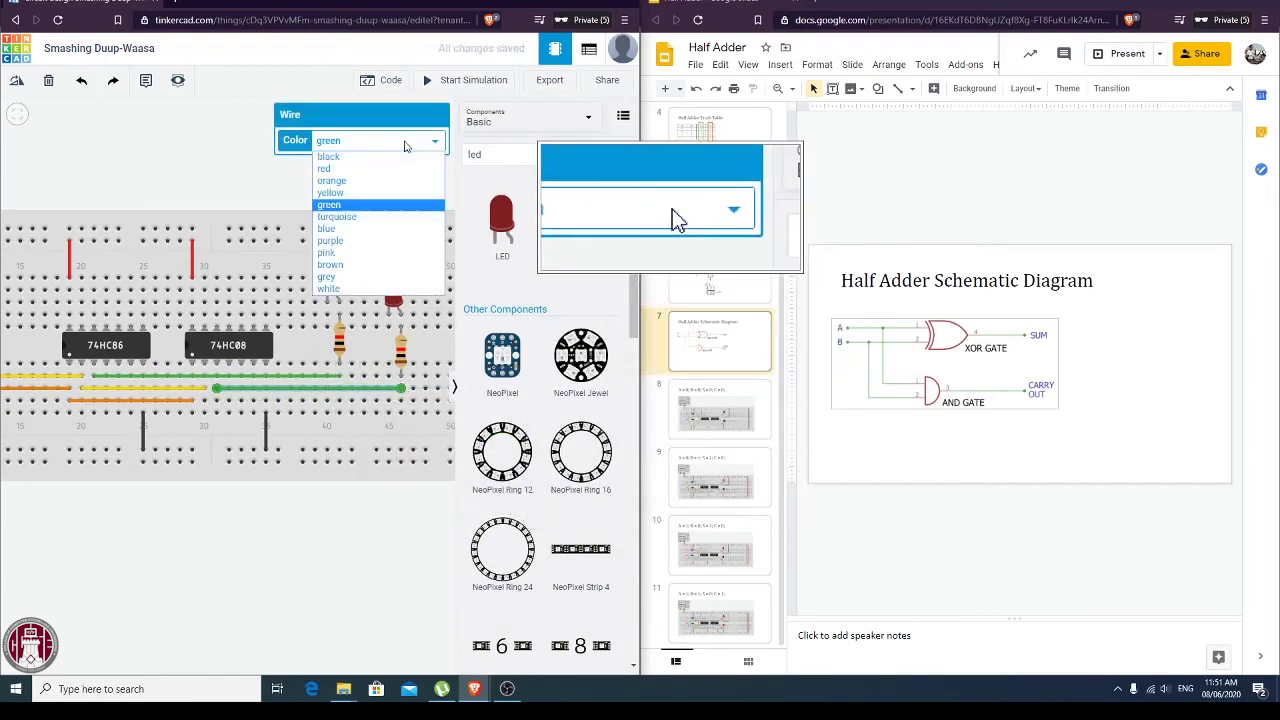
left_click(390, 230)
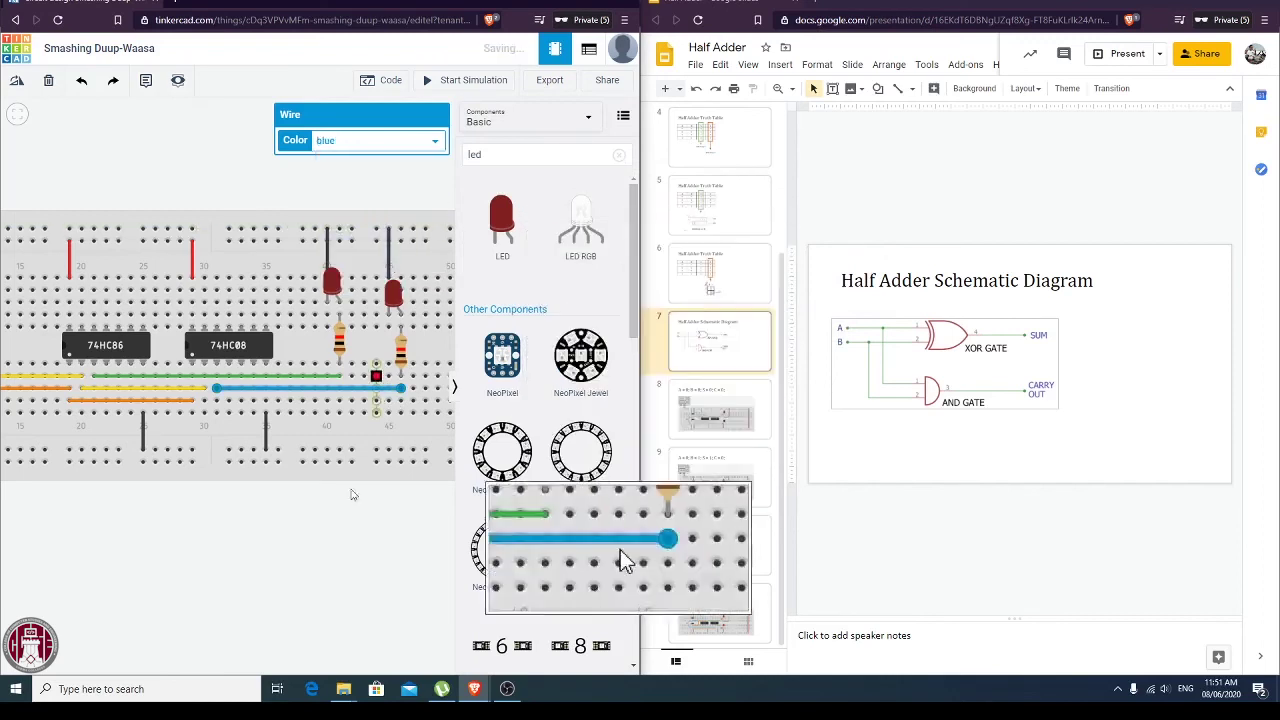
left_click(340, 550)
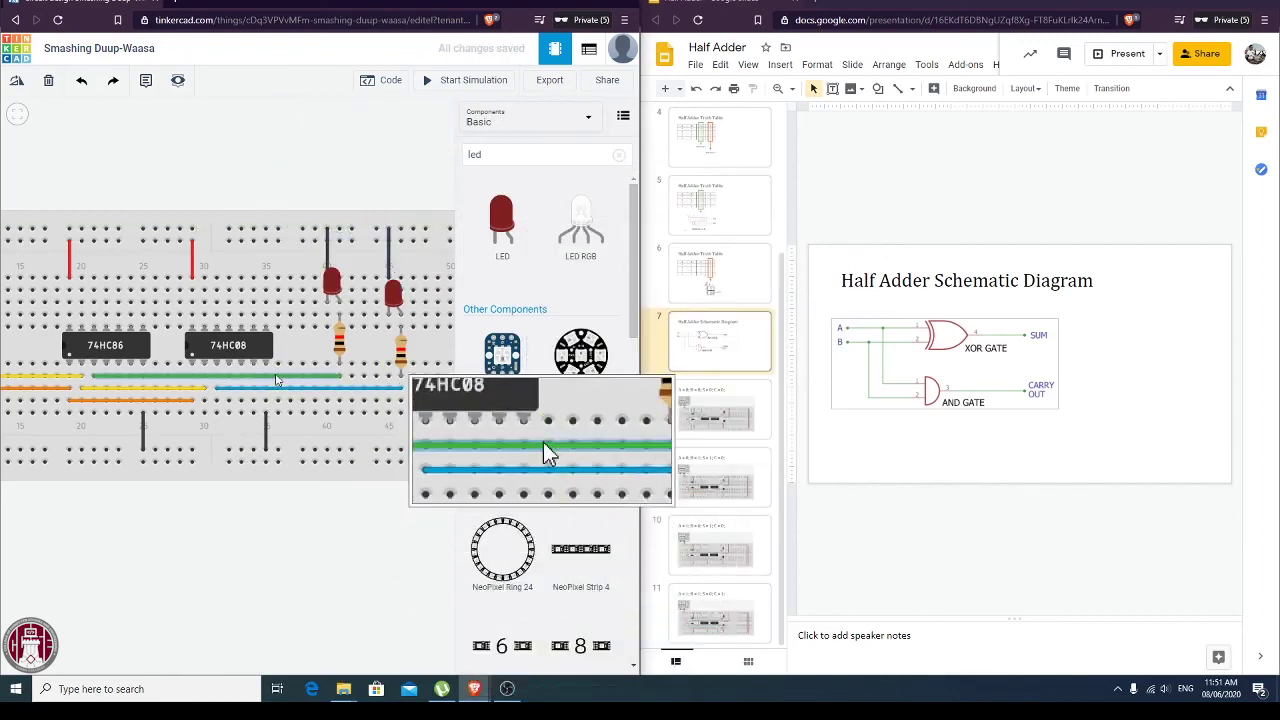
Start the simulation with the whole circuit in view and toggle the two slideswitches to test the sum and carry LEDs.
double_click(440, 8)
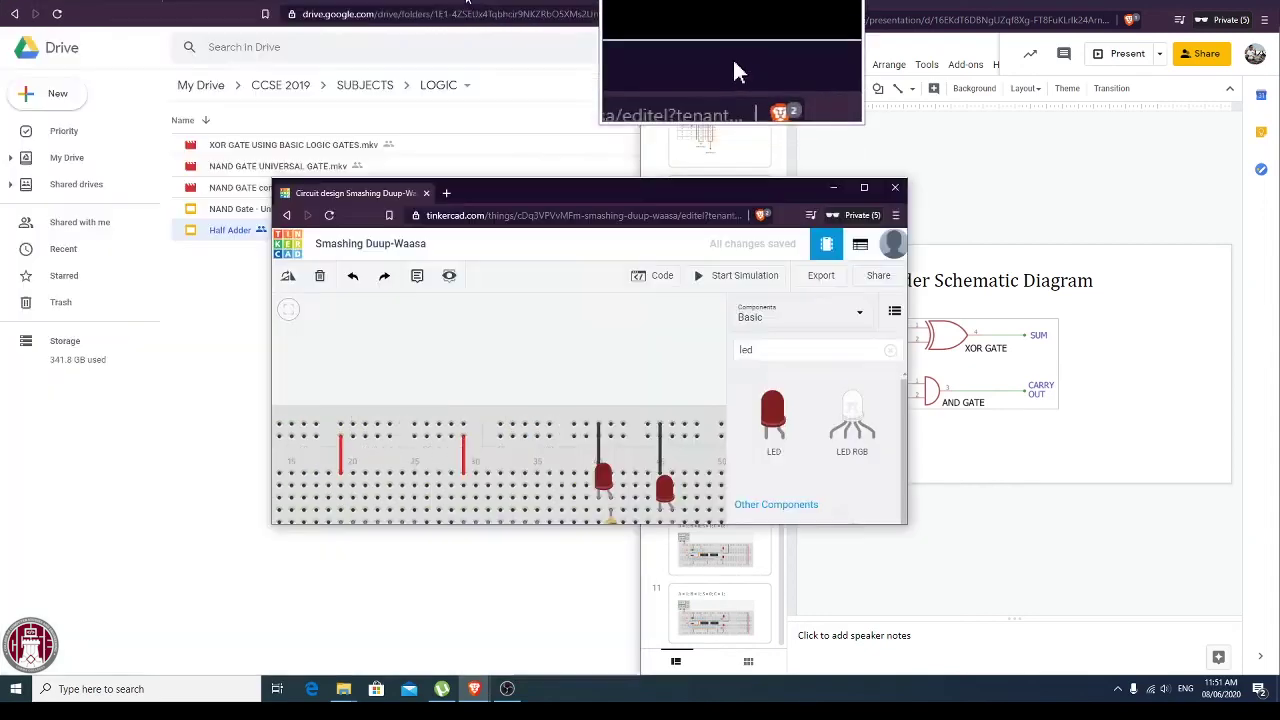
left_click(861, 187)
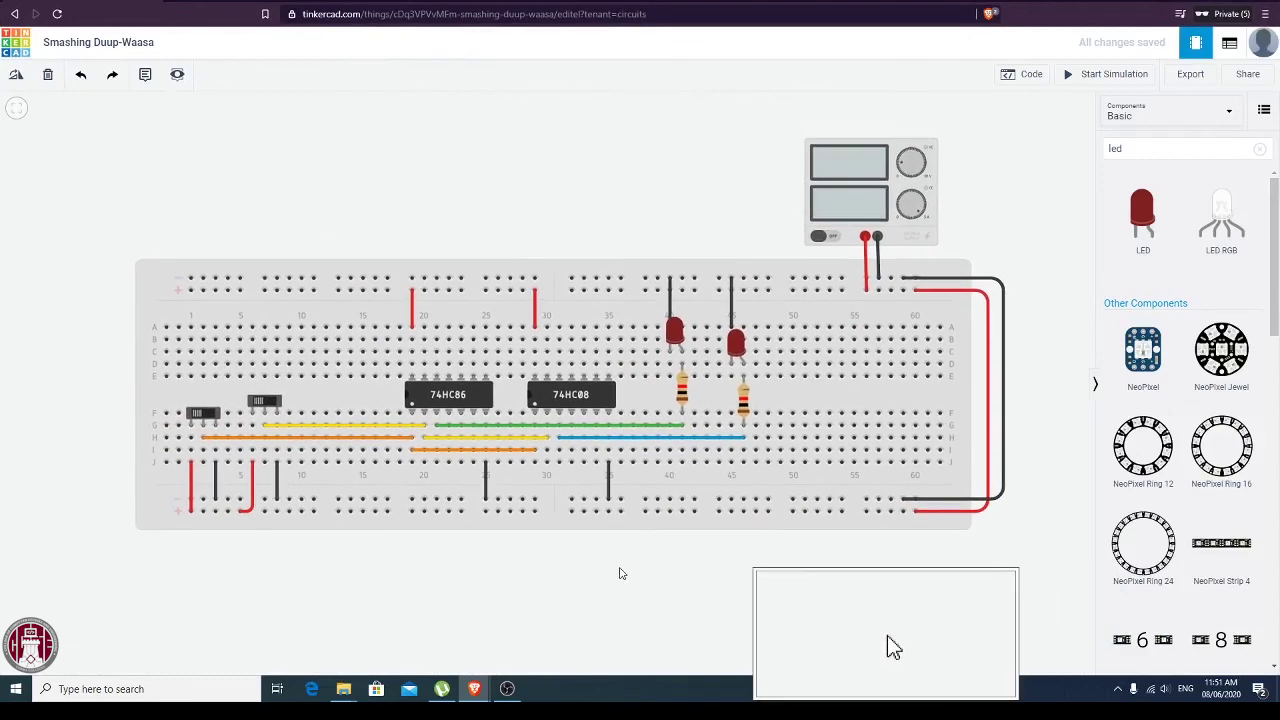
left_click(1092, 80)
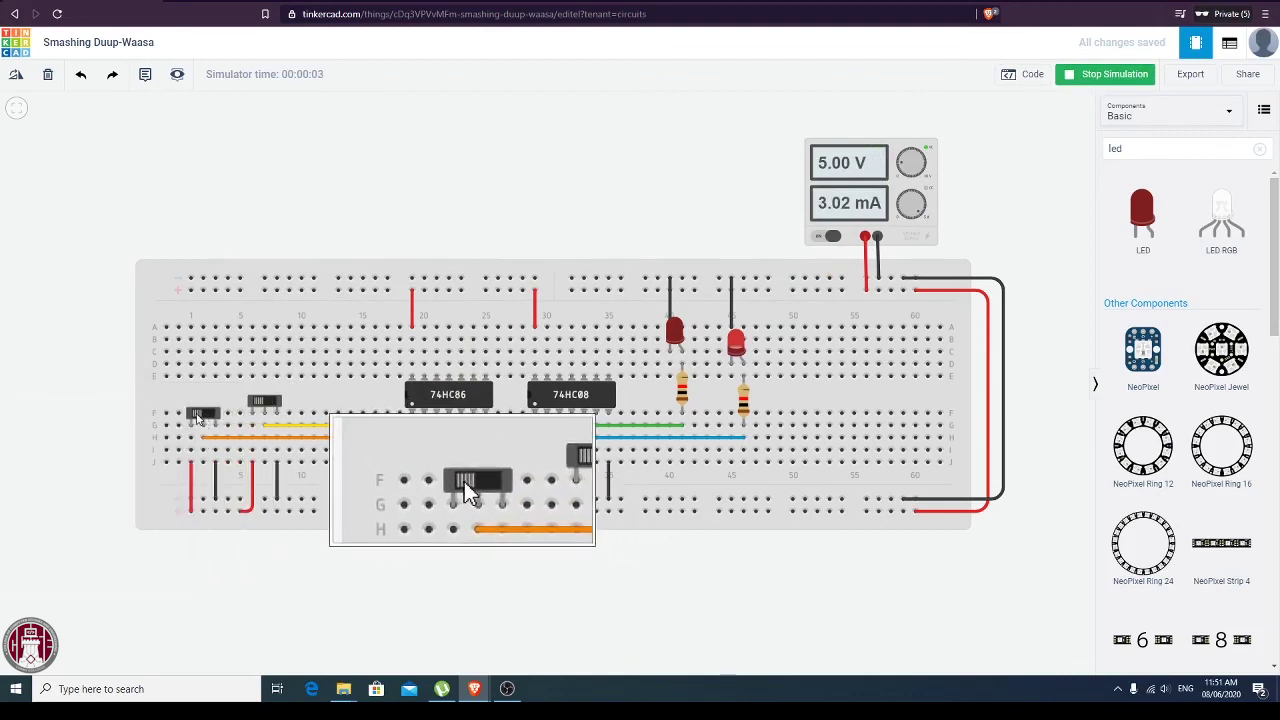
left_click(263, 403)
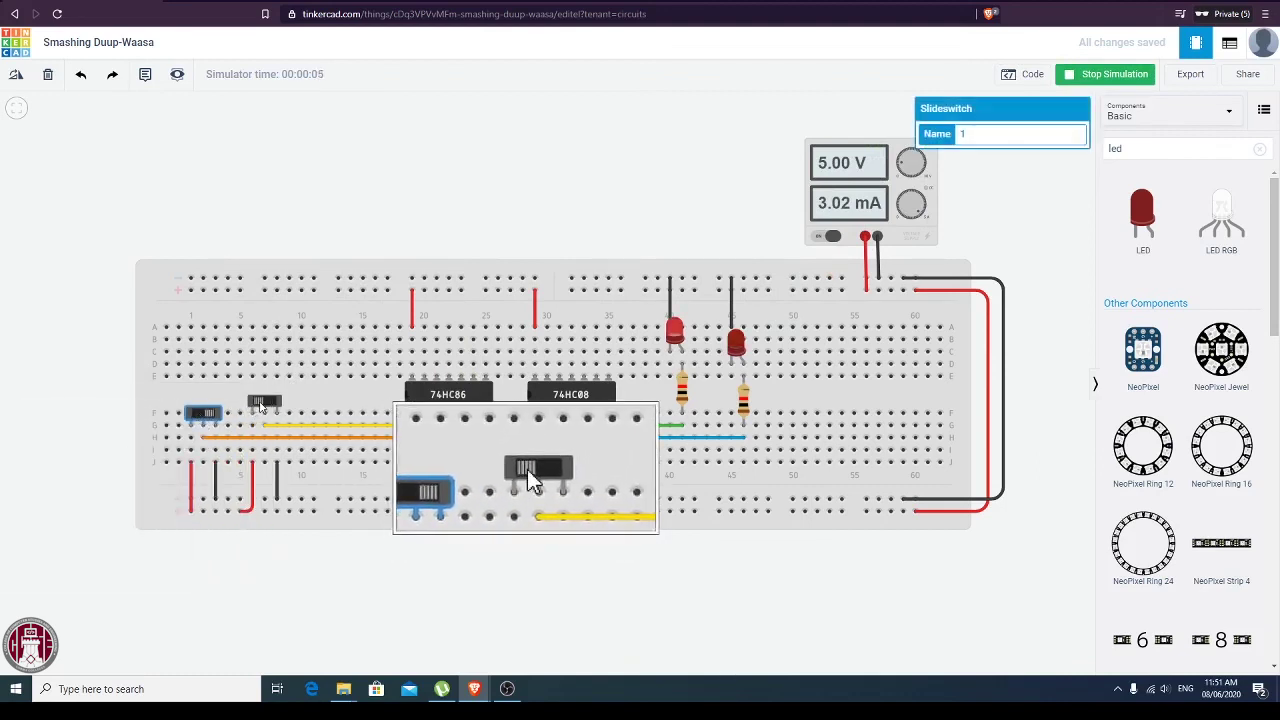